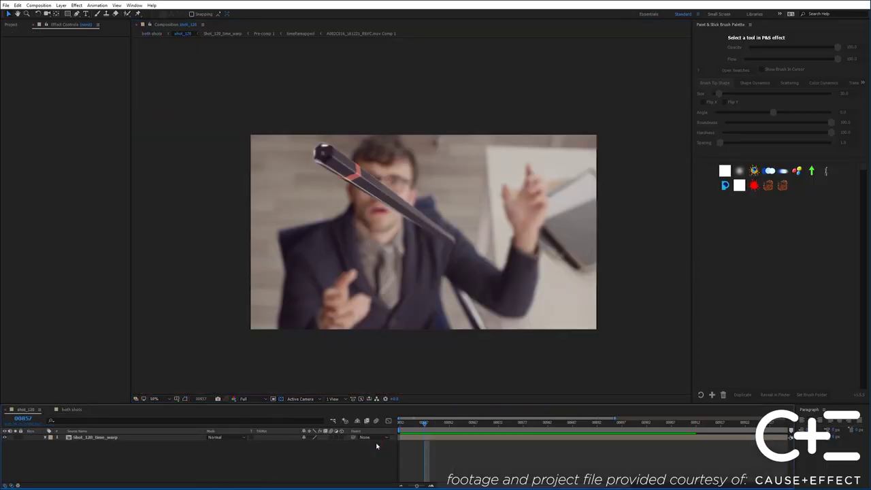
# - Open the nested Shot_120_time_warp composition and the pencil precomposition inside it
pyautogui.doubleClick(181, 437)
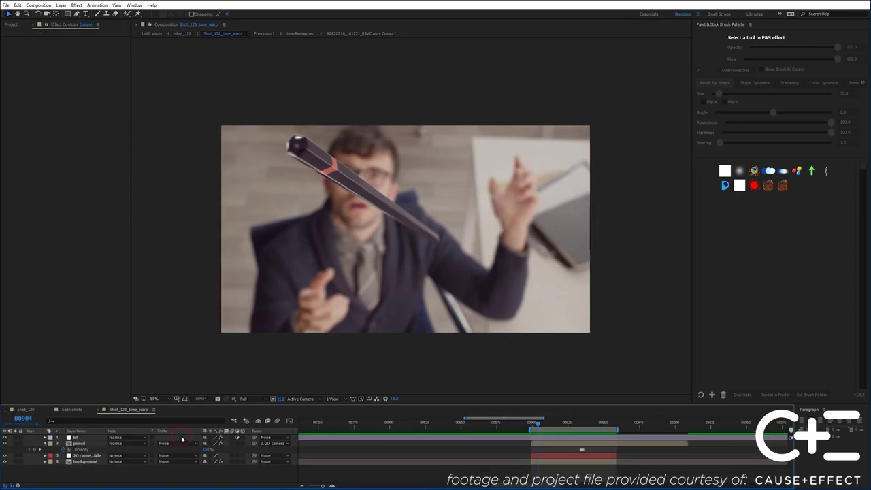
pyautogui.click(91, 444)
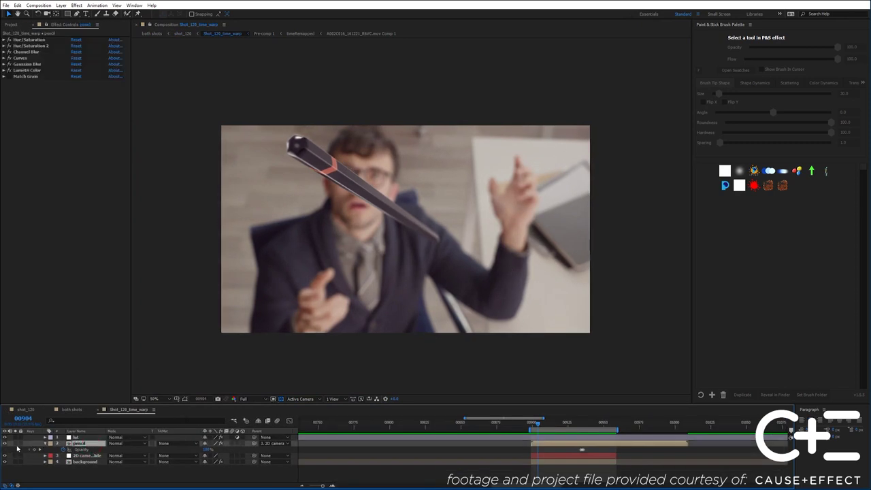
pyautogui.doubleClick(79, 444)
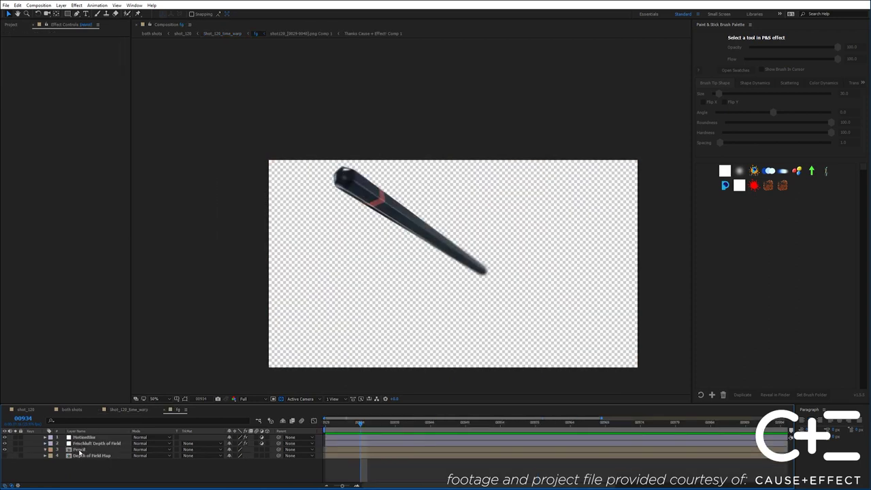
# - Solo the Pencil, Frischluft Depth of Field and MotionBlur layers in turn, and inspect the MotionBlur layer's effects
pyautogui.click(79, 449)
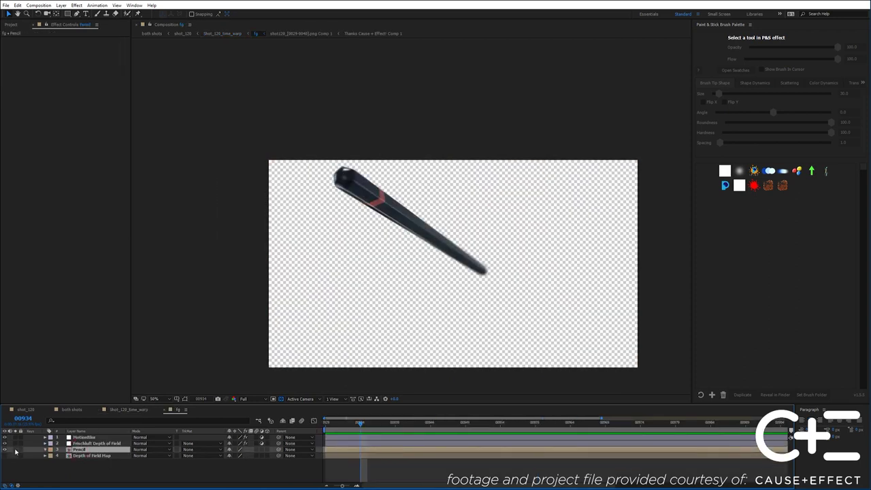
pyautogui.click(16, 450)
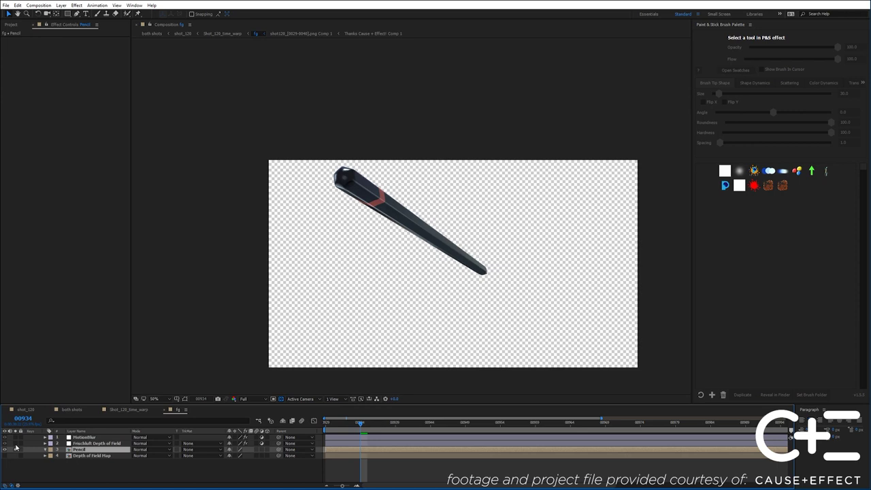
pyautogui.click(15, 442)
pyautogui.click(16, 438)
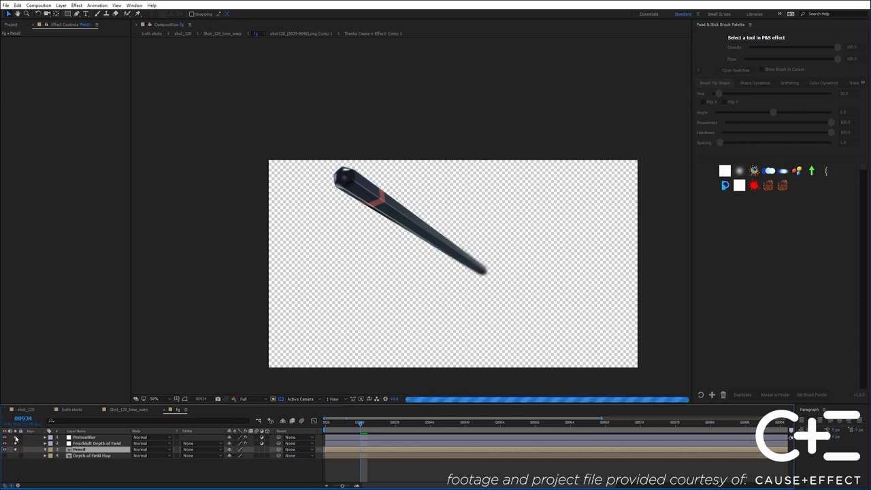
pyautogui.click(91, 439)
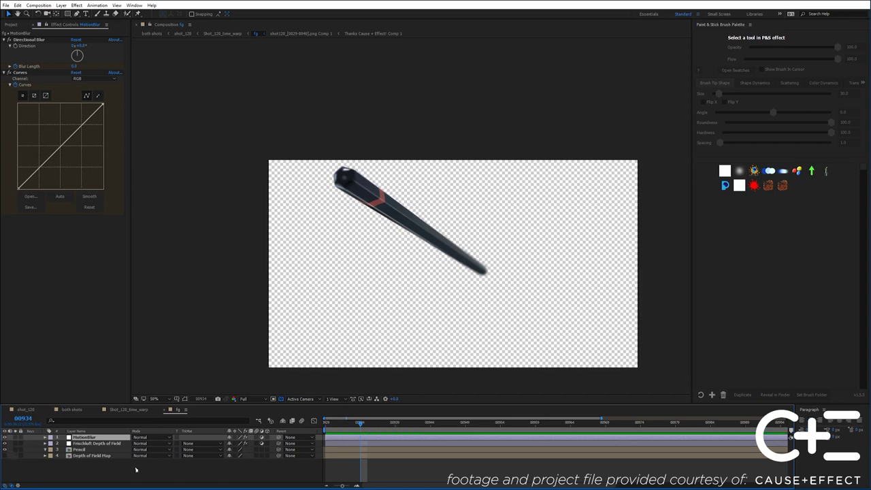
pyautogui.click(99, 462)
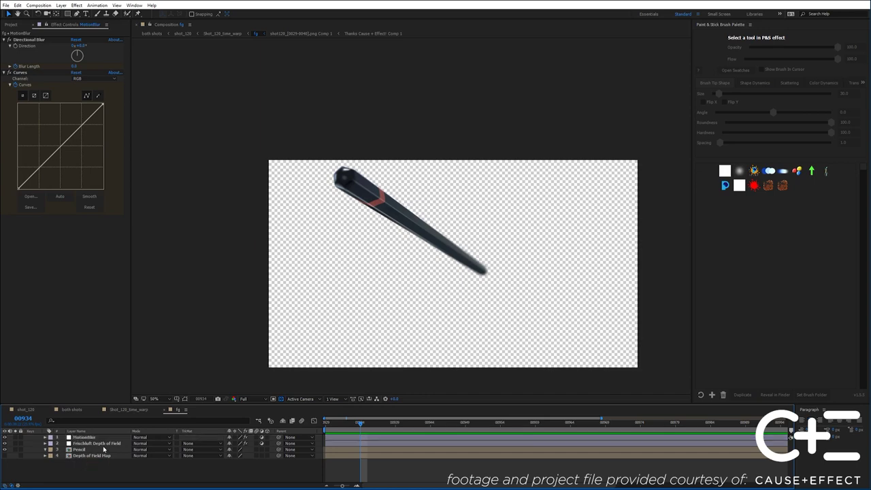
# - Open the Pencil layer's source composition, go to frame 00001 and clear the layer selection
pyautogui.doubleClick(106, 449)
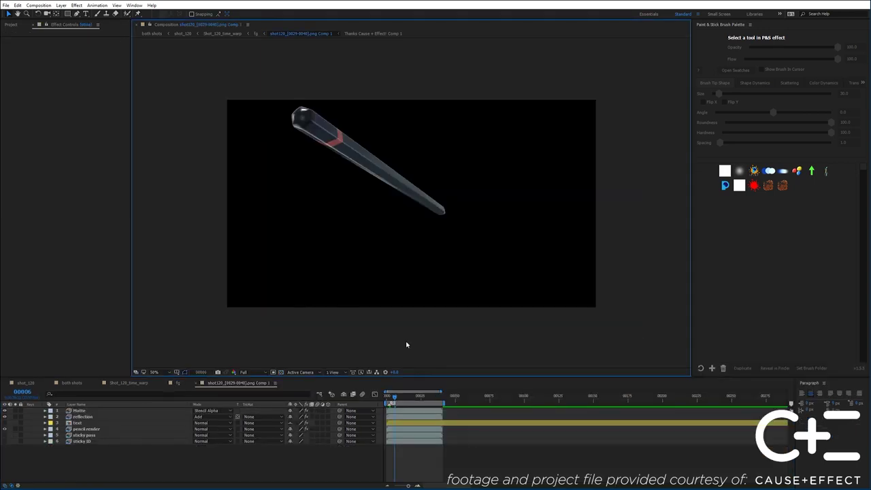
pyautogui.click(389, 397)
pyautogui.click(405, 420)
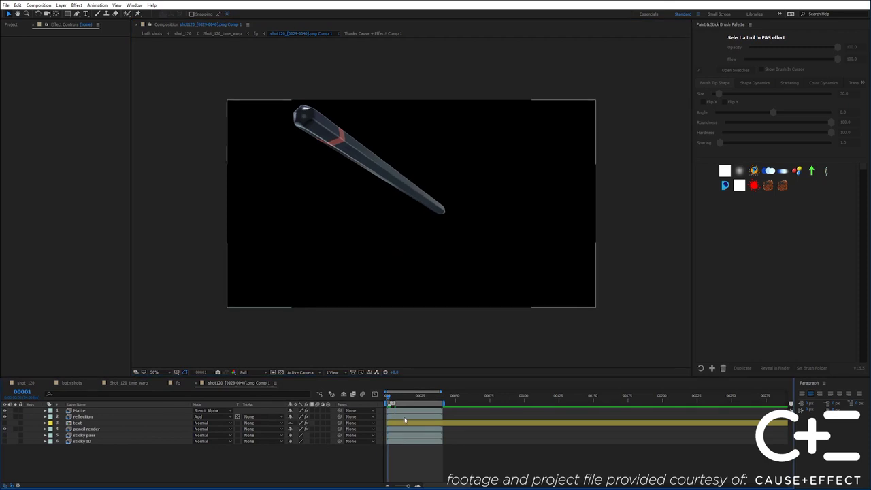
pyautogui.hotkey('ctrl', 'shift', 'a')
# - Lock a viewer on Shot_120_time_warp and dock the pencil render composition's viewer beside it, with the pencil framed in both
pyautogui.click(129, 384)
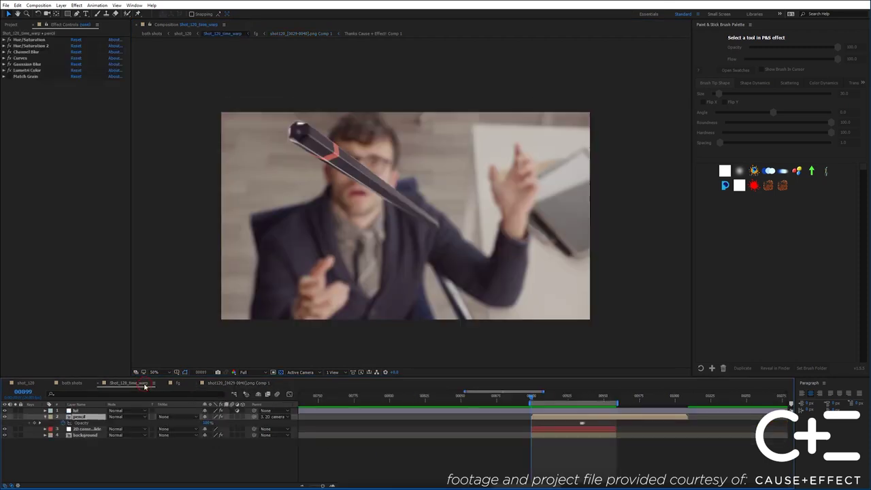
pyautogui.click(150, 25)
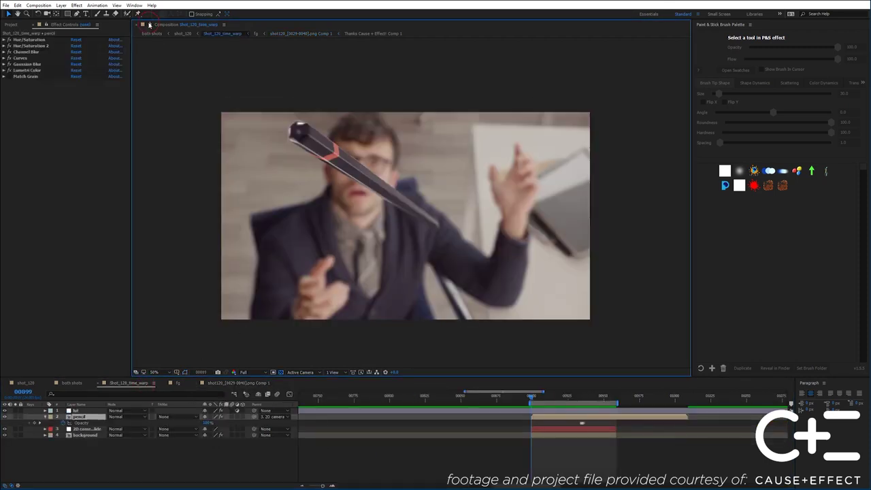
pyautogui.doubleClick(81, 417)
pyautogui.doubleClick(103, 424)
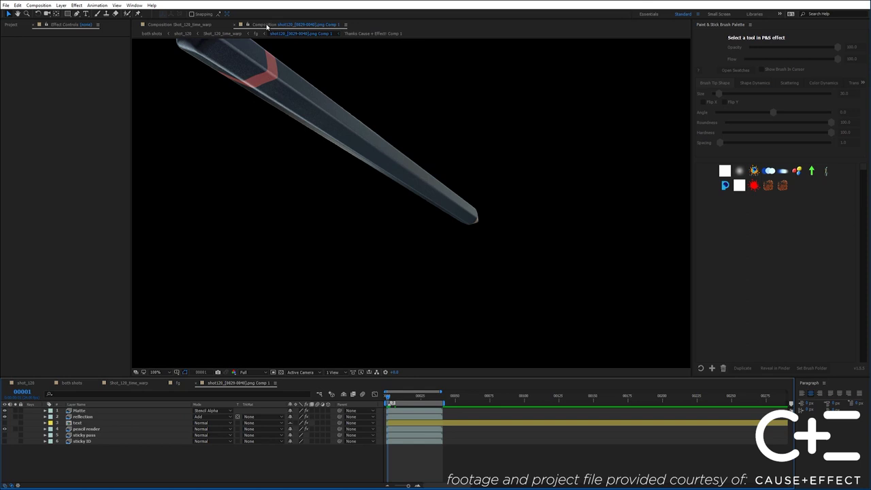
pyautogui.moveTo(266, 25)
pyautogui.mouseDown()
pyautogui.moveTo(269, 65)
pyautogui.moveTo(721, 191)
pyautogui.moveTo(685, 190)
pyautogui.mouseUp()
pyautogui.moveTo(194, 181); pyautogui.dragTo(240, 197)
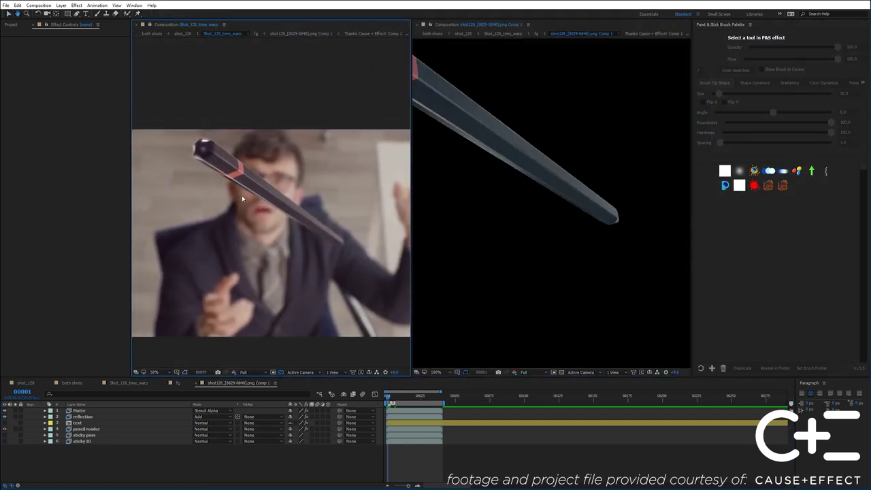
pyautogui.moveTo(471, 169); pyautogui.dragTo(557, 241)
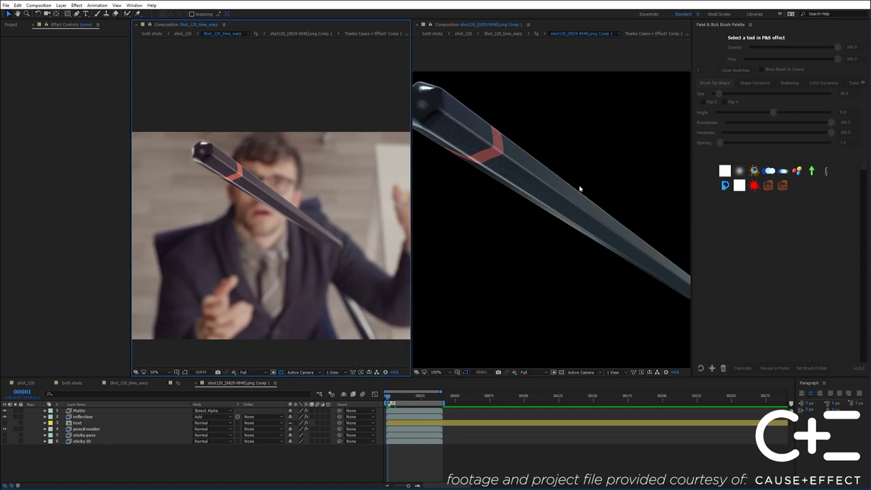
pyautogui.scroll(-2, 568, 185)
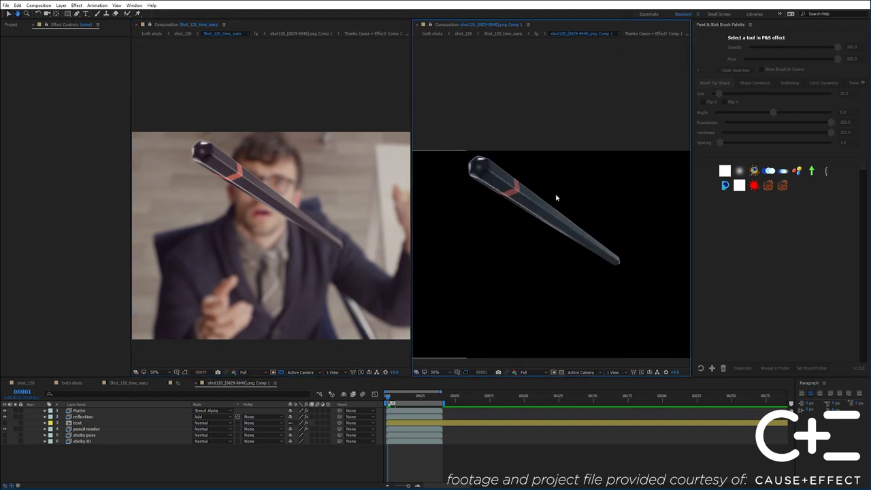
# - Add the wood image from the texture folder above the other layers in the pencil render composition and select it
pyautogui.click(43, 207)
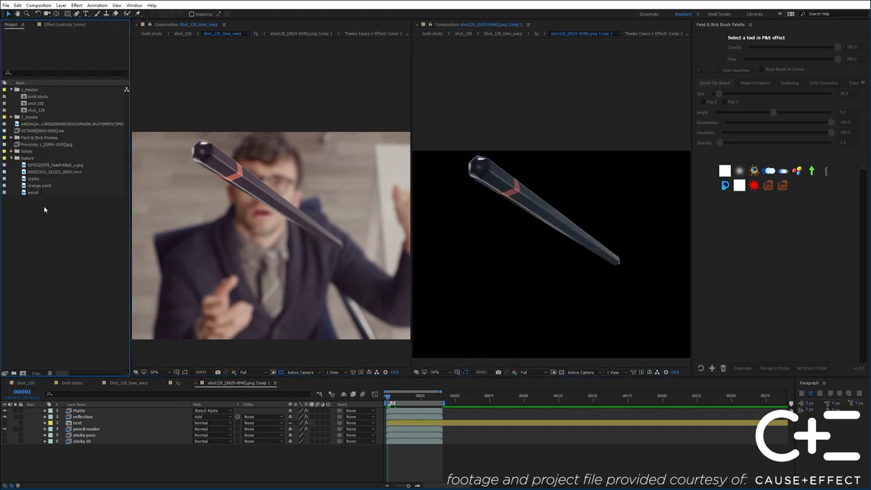
pyautogui.moveTo(38, 197); pyautogui.dragTo(547, 214)
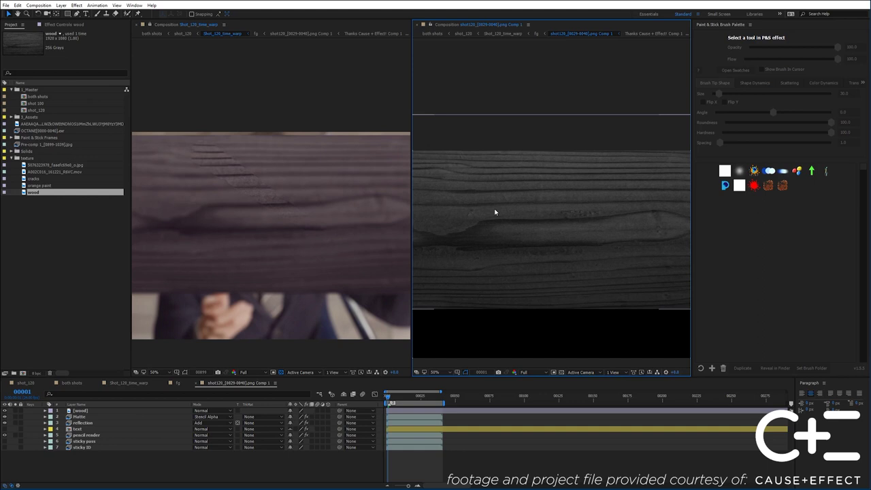
pyautogui.click(494, 212)
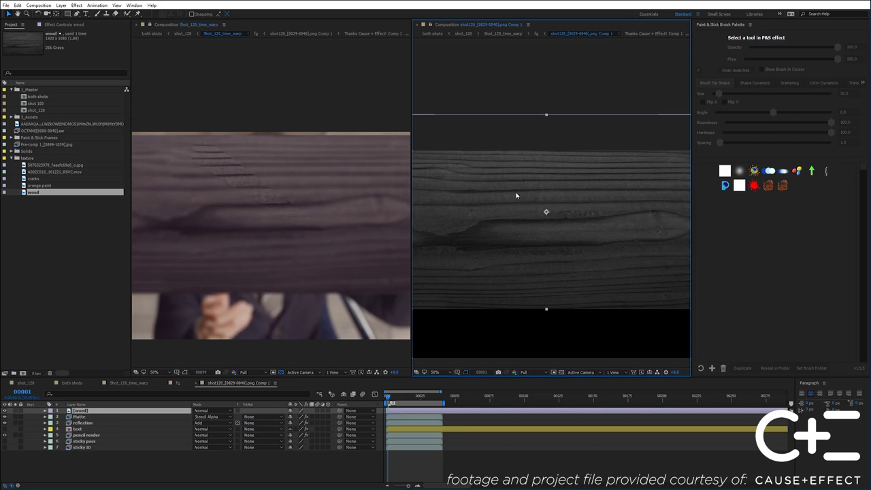
# - Apply a Levels effect to the wood layer and lower Input White to brighten the grain
pyautogui.click(77, 5)
pyautogui.moveTo(72, 90)
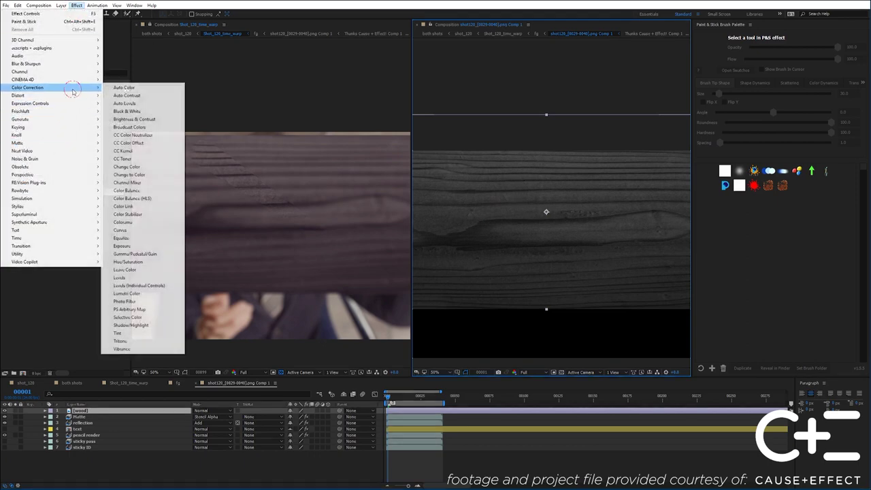
pyautogui.click(120, 277)
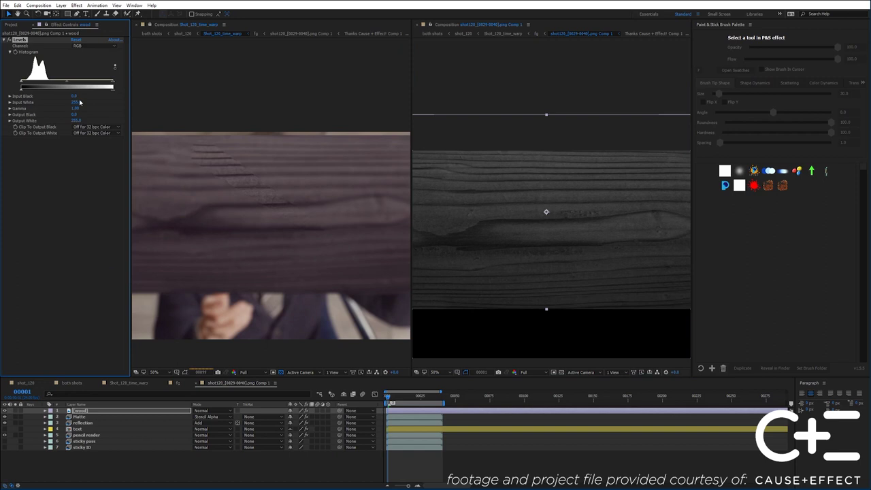
pyautogui.moveTo(55, 104); pyautogui.dragTo(54, 104)
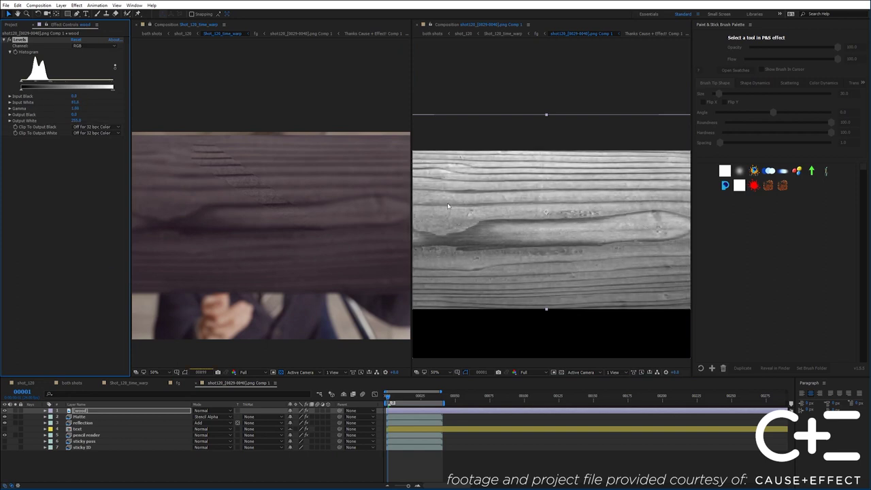
# - Set the wood layer's blending mode to Multiply
pyautogui.click(208, 411)
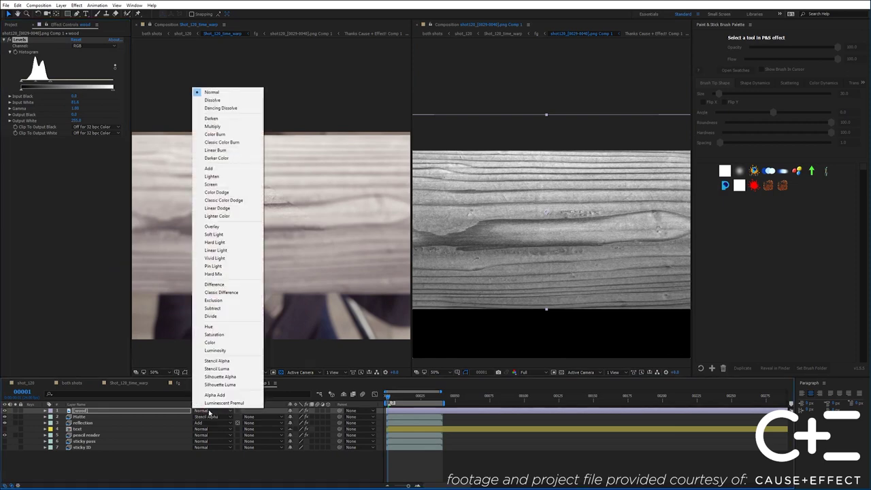
pyautogui.click(212, 127)
pyautogui.click(169, 414)
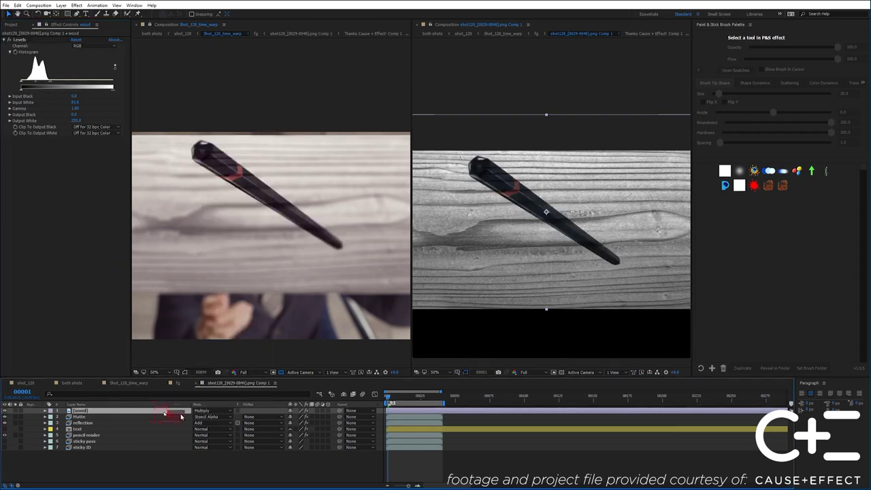
# - Rotate the wood layer to the pencil's angle, scale it to about 23%, and preserve underlying transparency
pyautogui.press('r')
pyautogui.moveTo(294, 417); pyautogui.dragTo(428, 427)
pyautogui.press('s')
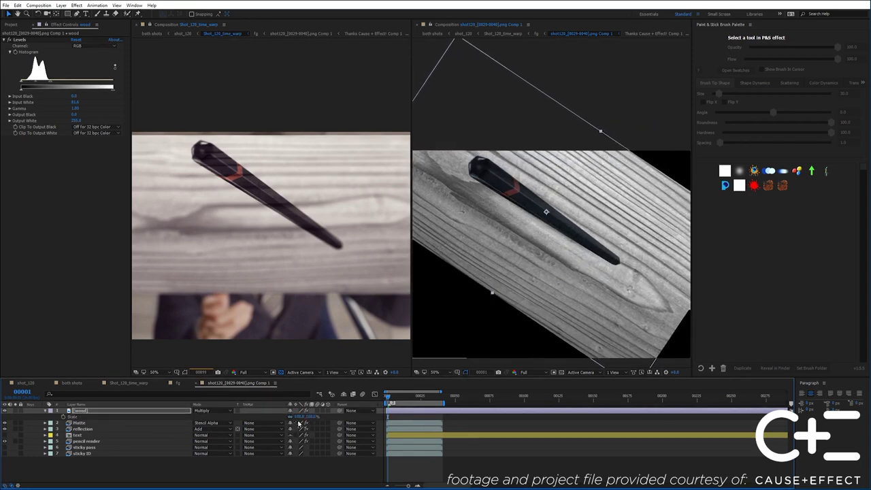
pyautogui.moveTo(299, 417); pyautogui.dragTo(273, 417)
pyautogui.scroll(1, 476, 283)
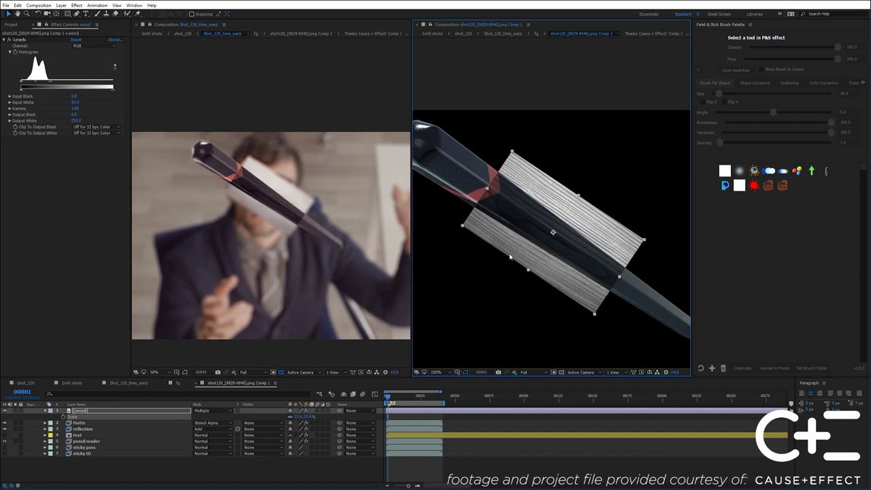
pyautogui.click(238, 411)
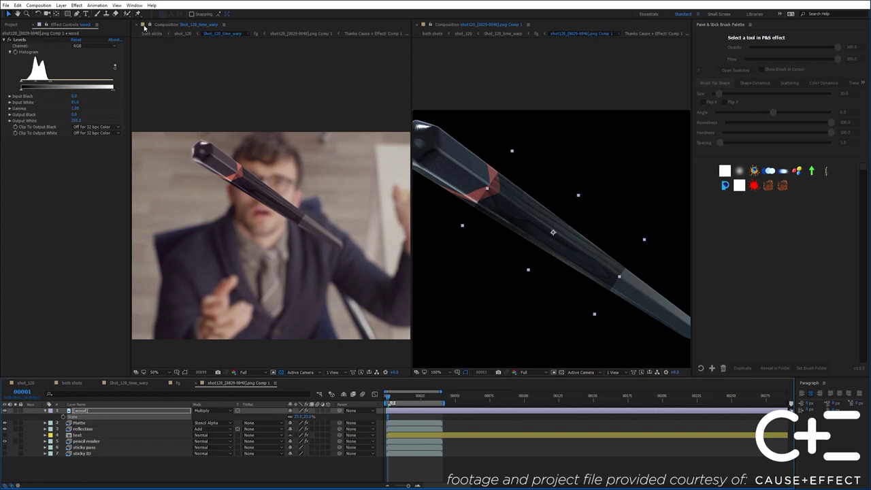
# - Apply Motion Tile to the wood layer with Output Width about 410 and Mirror Edges on, covering the whole pencil
pyautogui.click(76, 5)
pyautogui.moveTo(57, 208)
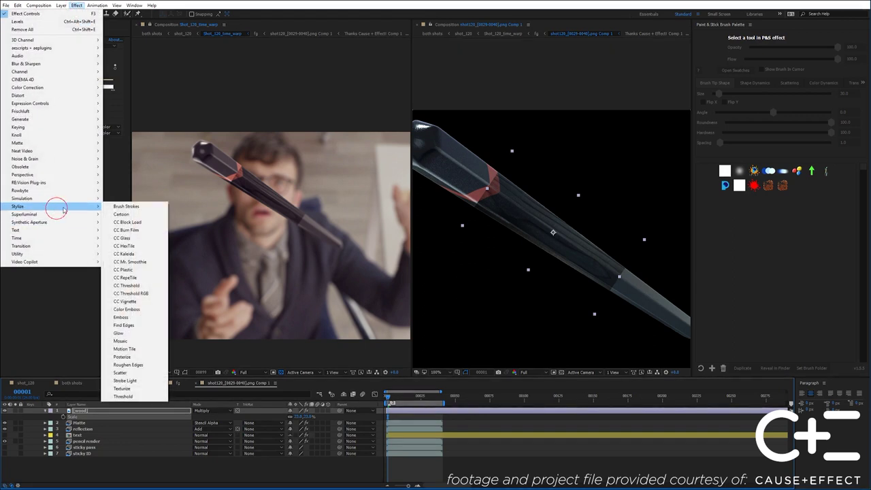
pyautogui.click(139, 349)
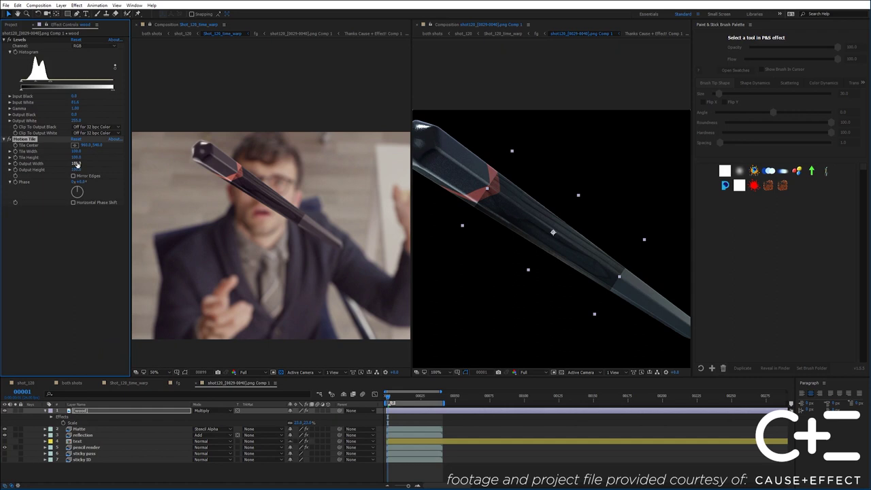
pyautogui.moveTo(77, 164); pyautogui.dragTo(89, 164)
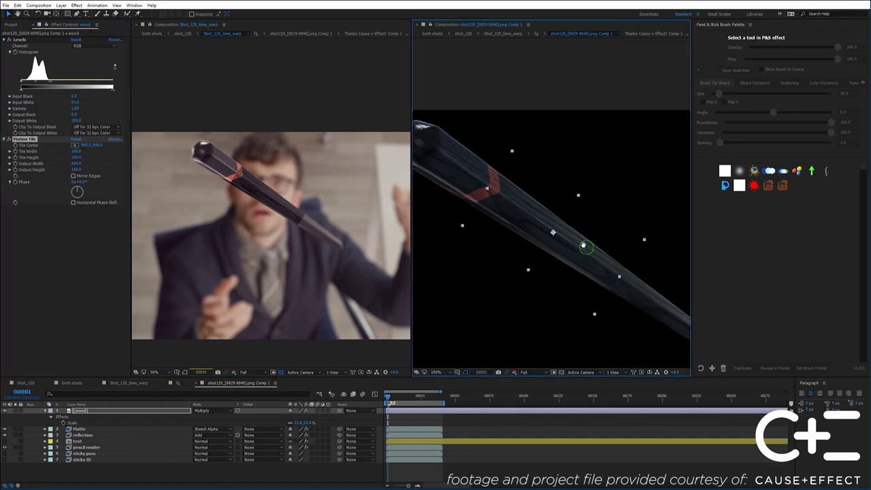
pyautogui.moveTo(586, 246); pyautogui.dragTo(586, 217)
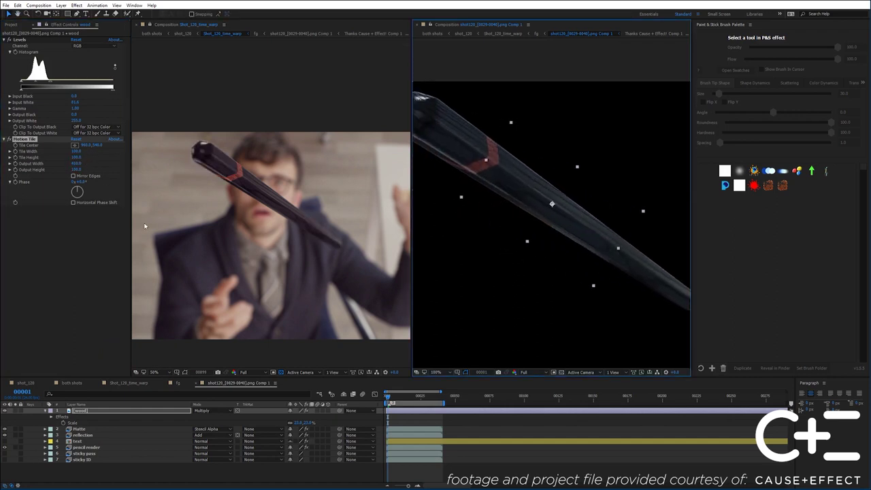
pyautogui.click(74, 176)
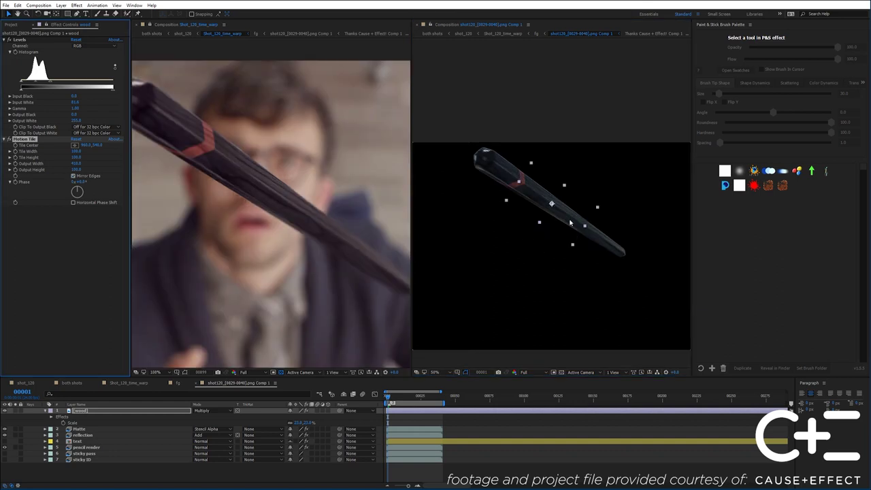
# - Move the wood texture along the pencil, scale it to about 17.7%, and compare the shot with the layer hidden and shown
pyautogui.moveTo(569, 221); pyautogui.dragTo(583, 230)
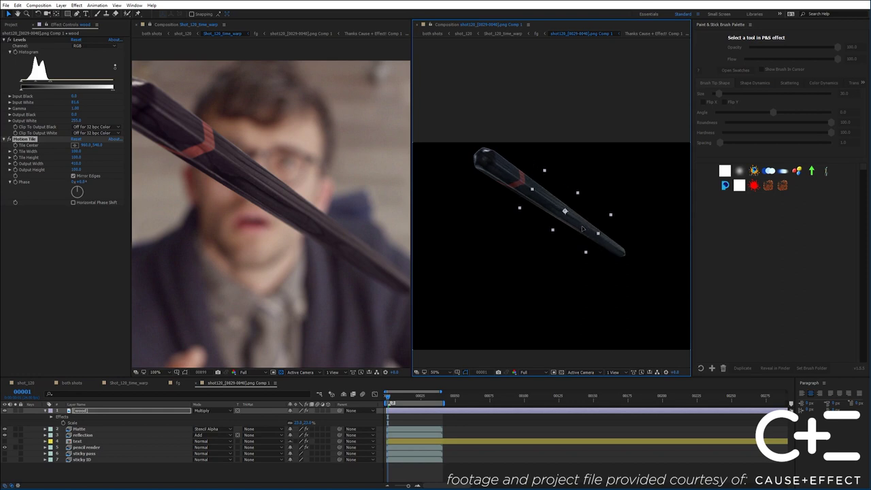
pyautogui.press('.')
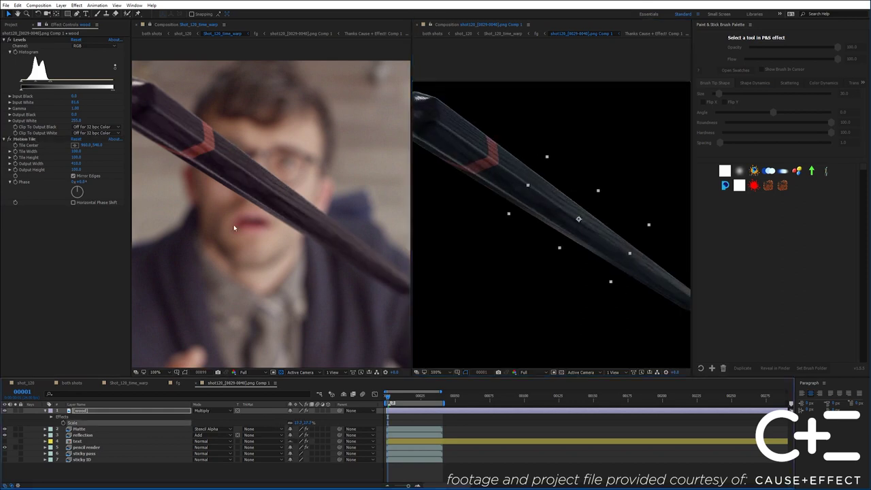
pyautogui.moveTo(234, 228); pyautogui.dragTo(258, 250)
pyautogui.click(5, 411)
pyautogui.click(5, 411)
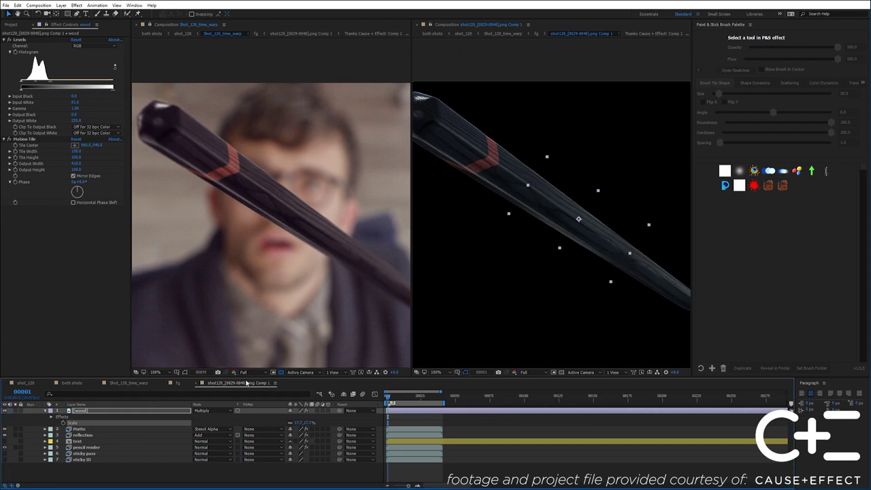
# - Hide the wood layer, create an adjustment layer, and place it directly beneath the wood layer
pyautogui.click(167, 414)
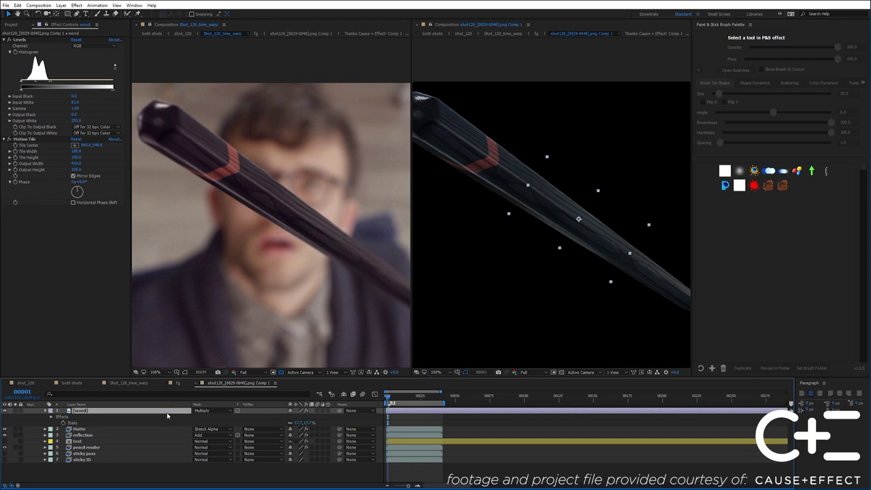
pyautogui.click(61, 6)
pyautogui.click(61, 6)
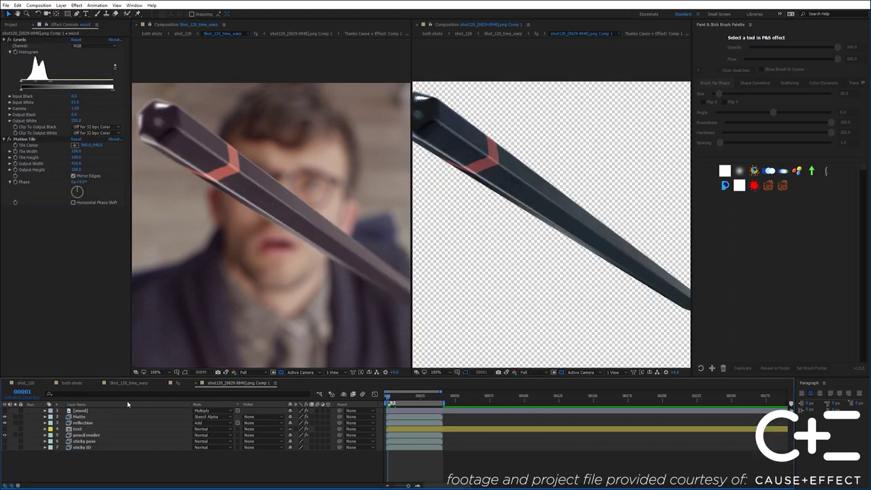
pyautogui.click(122, 410)
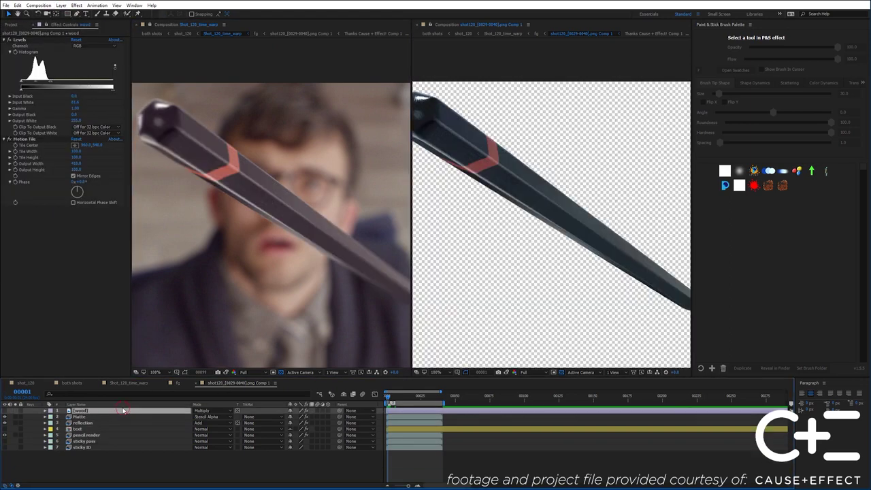
pyautogui.click(60, 5)
pyautogui.moveTo(28, 13)
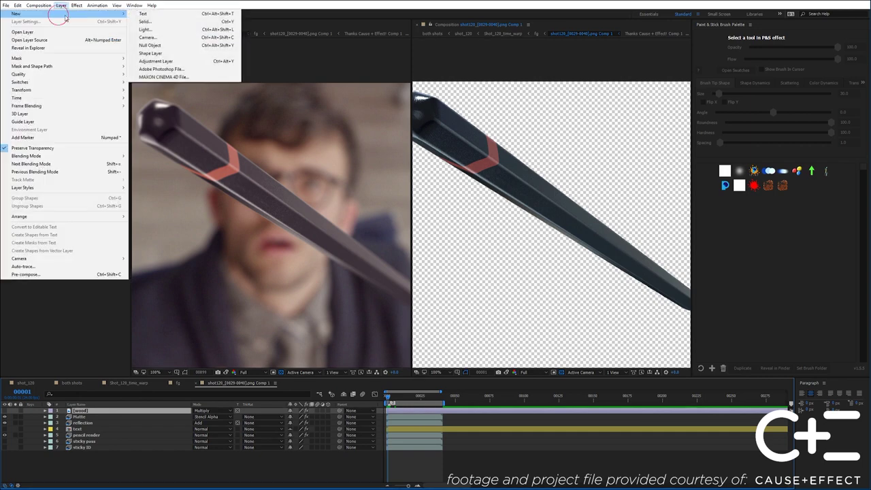
pyautogui.click(156, 61)
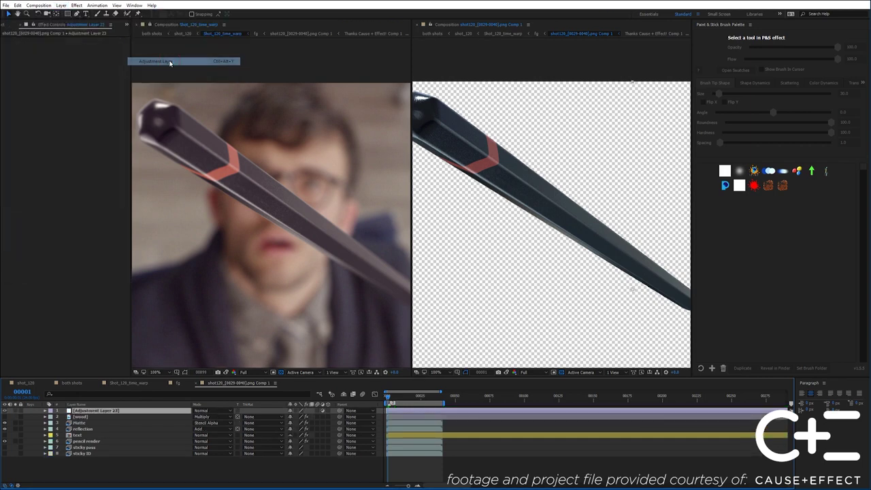
pyautogui.click(158, 417)
pyautogui.click(238, 417)
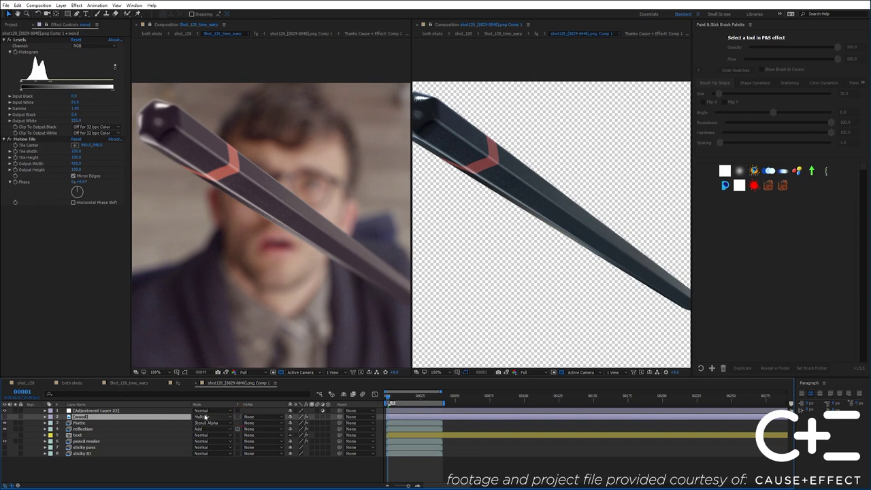
pyautogui.moveTo(146, 412); pyautogui.dragTo(145, 423)
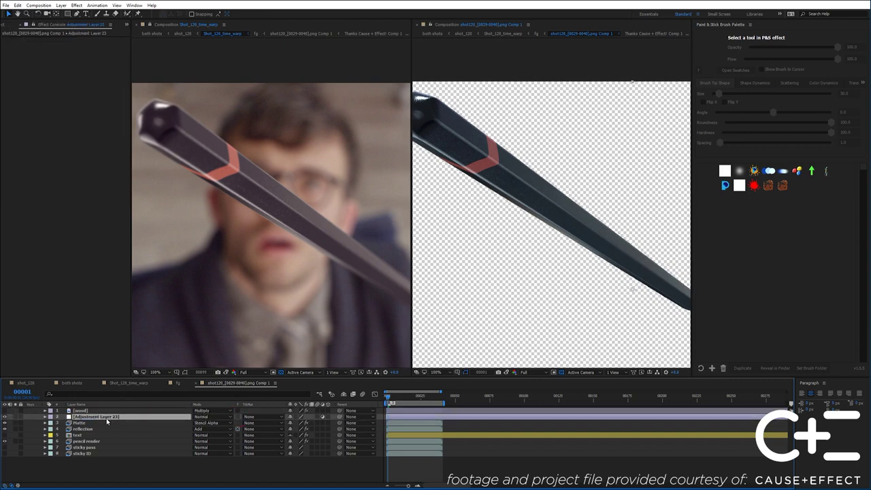
# - Check the wood texture in isolation, then use it as the adjustment layer's inverted luma track matte
pyautogui.click(6, 411)
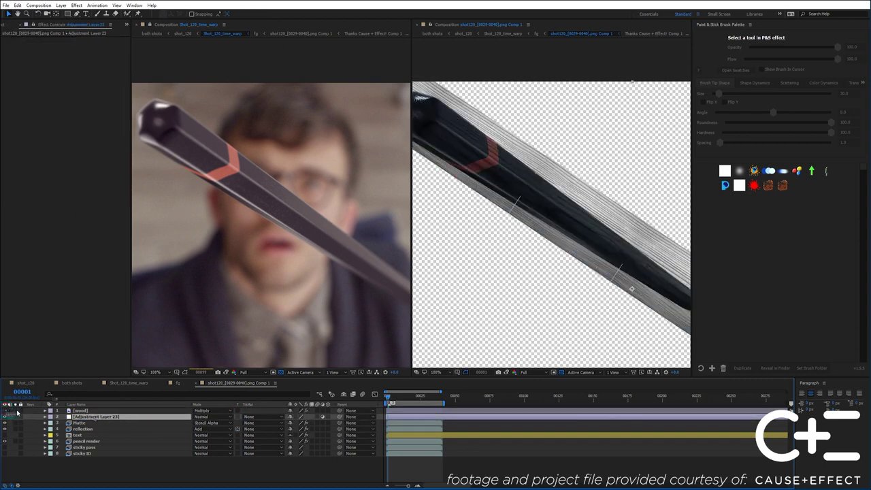
pyautogui.click(16, 411)
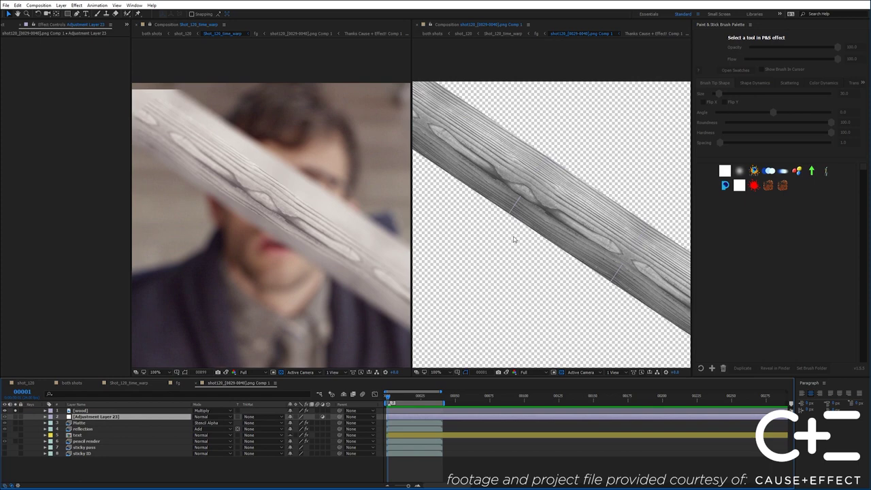
pyautogui.click(15, 412)
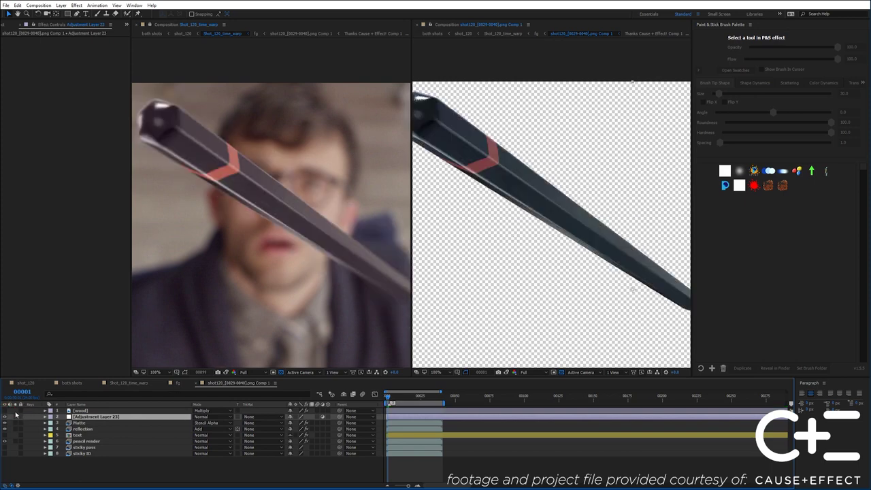
pyautogui.click(255, 416)
pyautogui.click(270, 459)
# - Apply Curves to the adjustment layer and lower the RGB curve's white point to a bit over a third of its height
pyautogui.click(76, 4)
pyautogui.moveTo(65, 91)
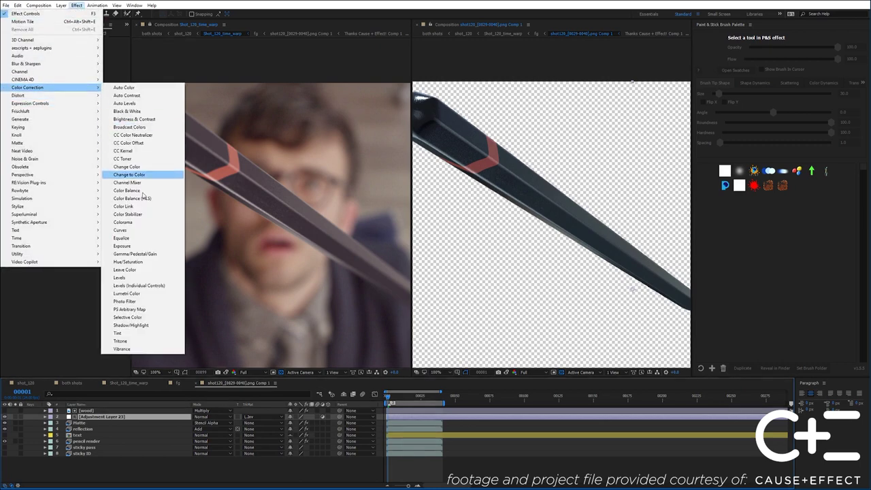
pyautogui.click(123, 230)
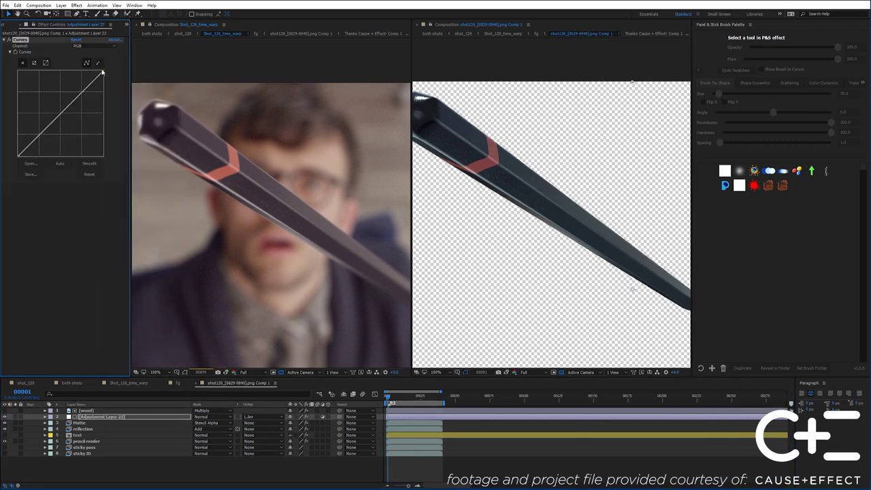
pyautogui.moveTo(102, 70); pyautogui.dragTo(114, 109)
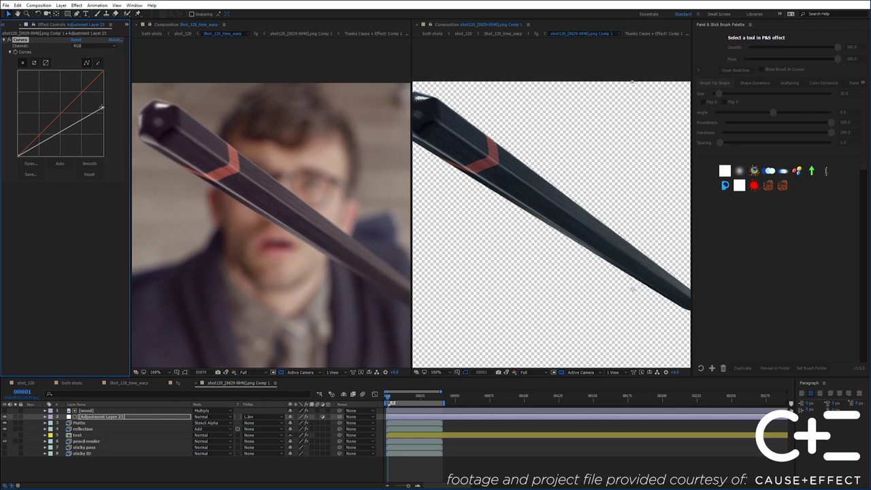
pyautogui.moveTo(103, 107); pyautogui.dragTo(109, 127)
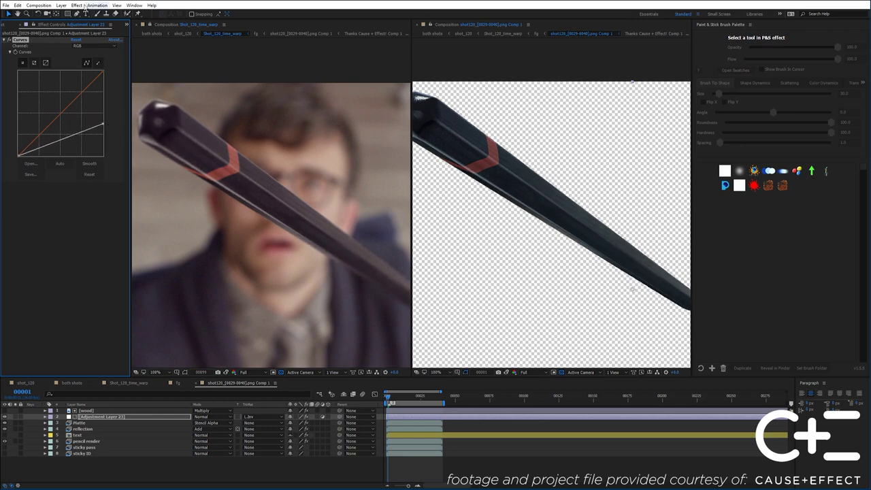
# - Add Hue/Saturation to the adjustment layer with Master Saturation 67, and lower the Curves white point to just over a quarter of its height
pyautogui.click(77, 5)
pyautogui.moveTo(78, 87)
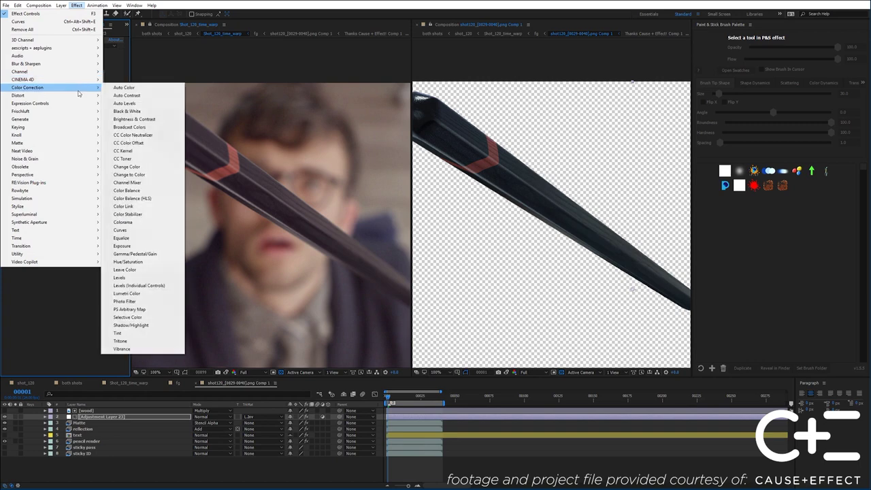
pyautogui.click(134, 262)
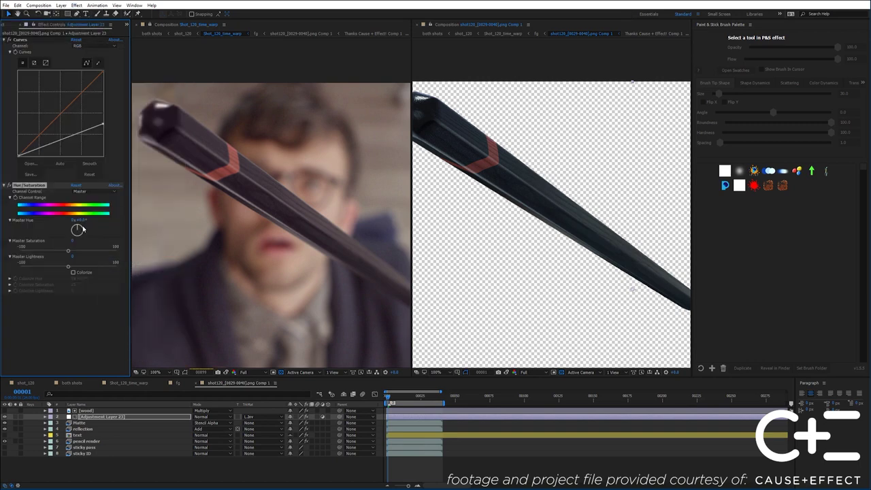
pyautogui.moveTo(68, 253); pyautogui.dragTo(92, 254)
pyautogui.moveTo(103, 124); pyautogui.dragTo(102, 133)
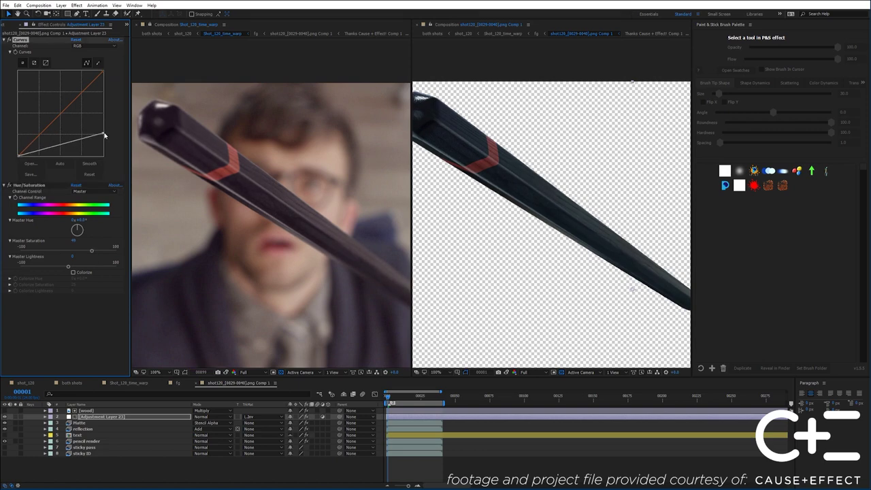
pyautogui.moveTo(92, 251); pyautogui.dragTo(101, 253)
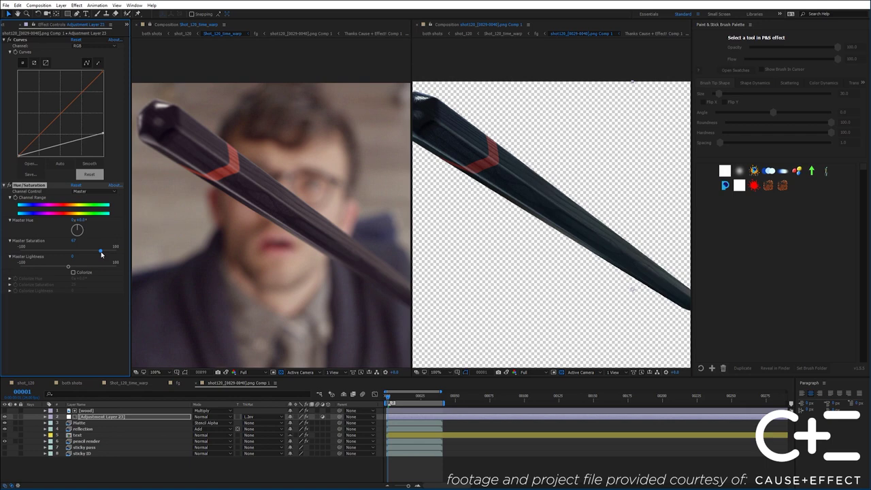
# - Compare the composite with its snapshot, lower the Curves white point to about a sixth, and raise Master Saturation to about 90
pyautogui.scroll(6, 232, 194)
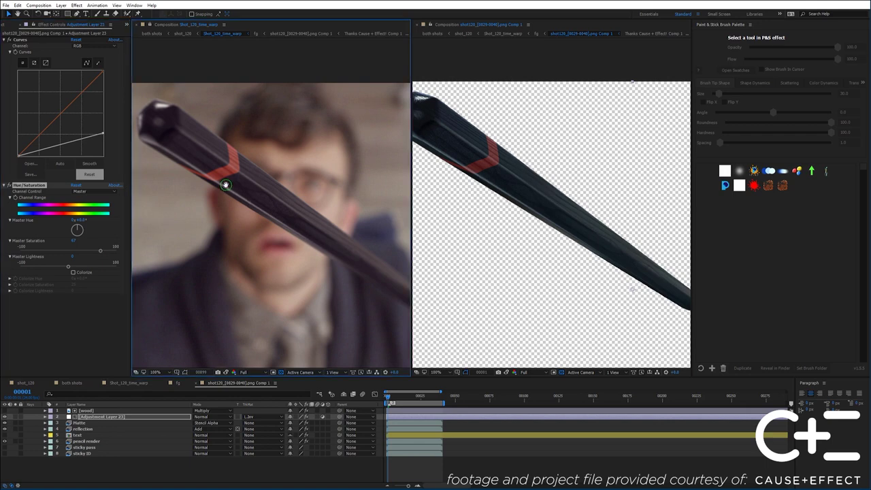
pyautogui.scroll(-6, 202, 166)
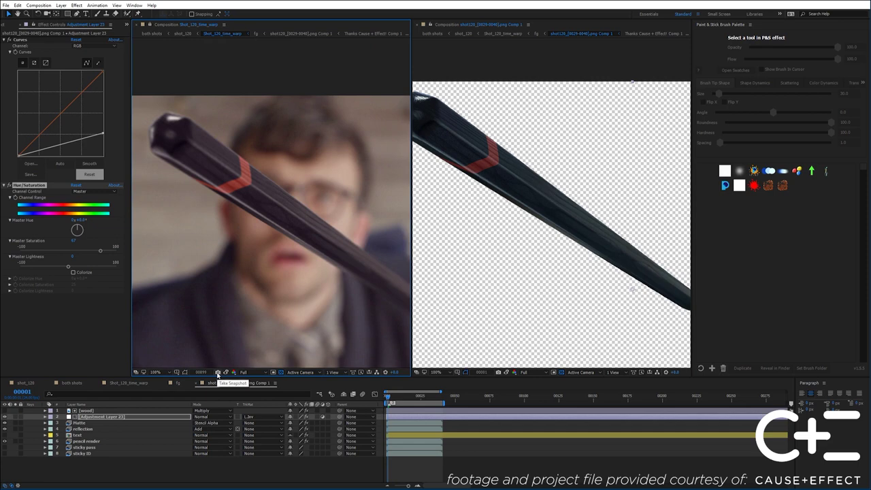
pyautogui.click(226, 373)
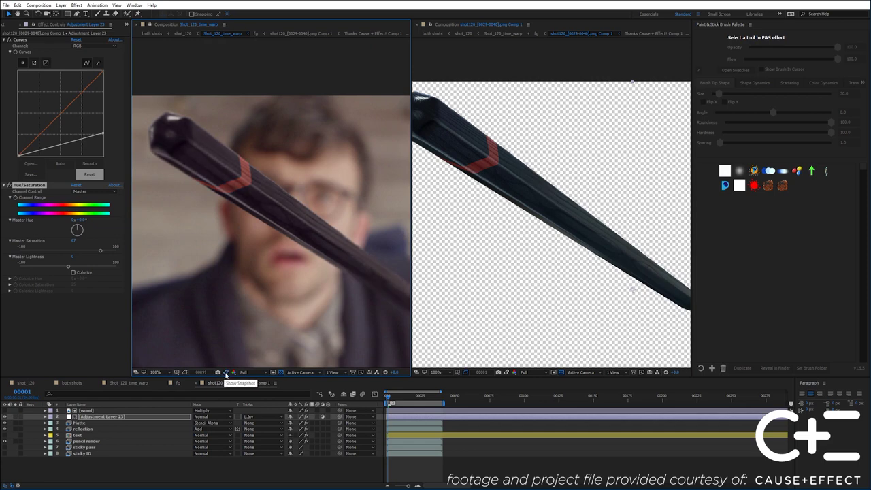
pyautogui.click(226, 373)
pyautogui.moveTo(103, 133); pyautogui.dragTo(106, 147)
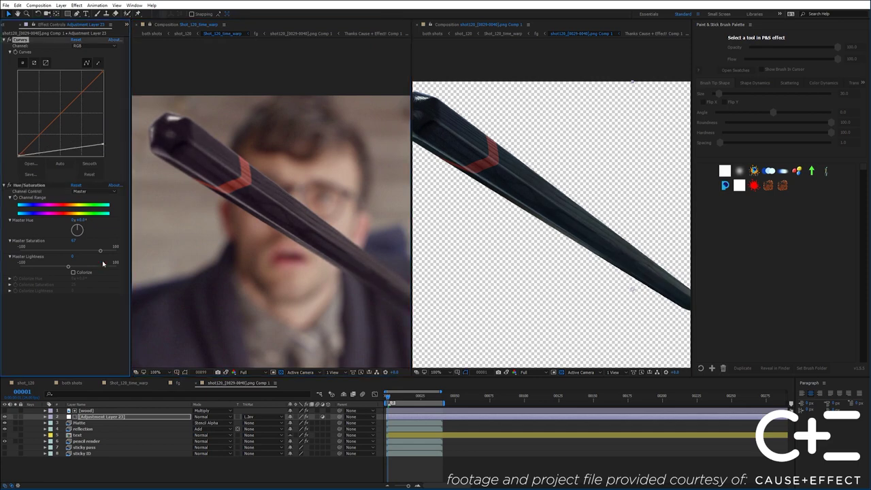
pyautogui.moveTo(101, 250); pyautogui.dragTo(112, 251)
pyautogui.click(226, 374)
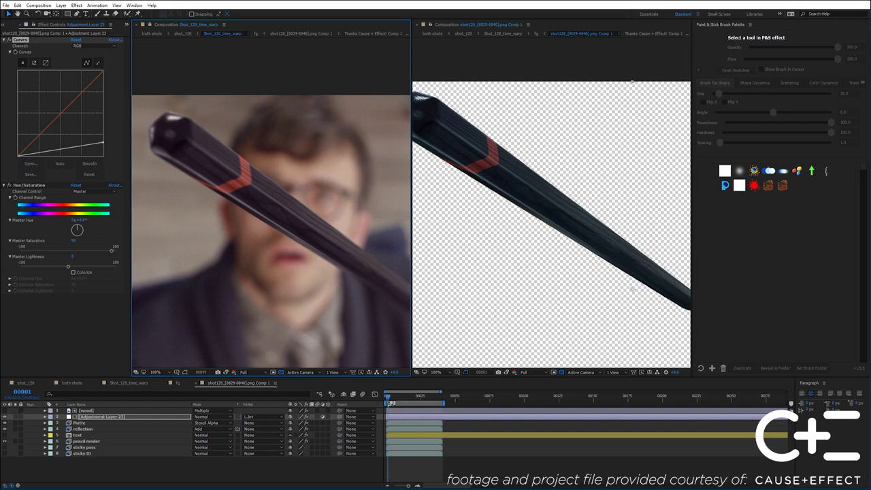
pyautogui.rightClick(390, 403)
pyautogui.click(417, 436)
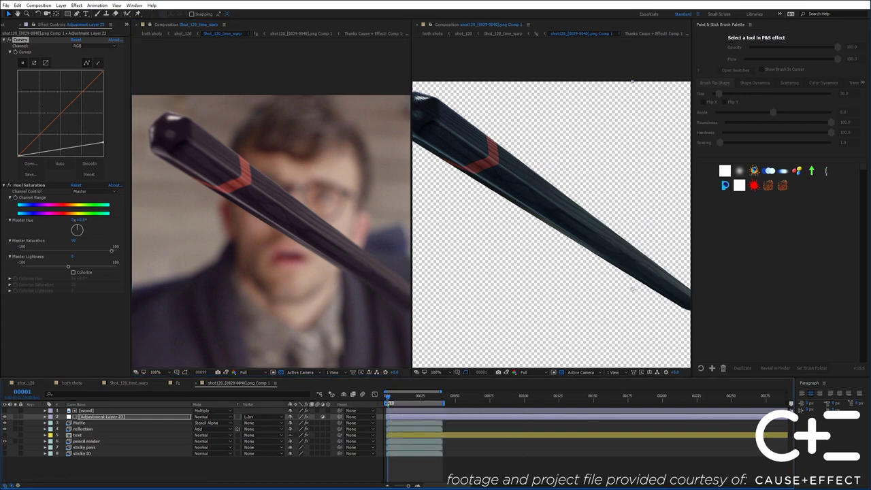
pyautogui.press('KP_Multiply')
pyautogui.hotkey('ctrl', 'z')
# - Rename the adjustment layer as wood
pyautogui.click(415, 485)
pyautogui.click(415, 485)
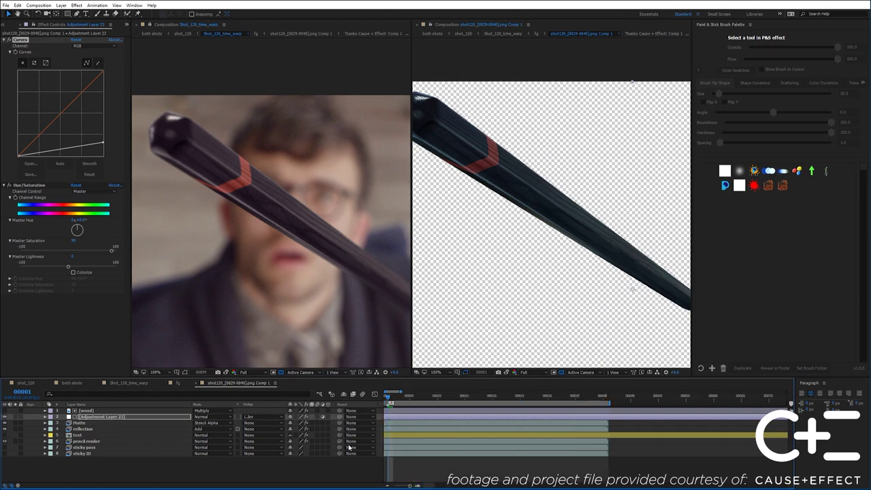
pyautogui.write('wood')
pyautogui.press('Return')
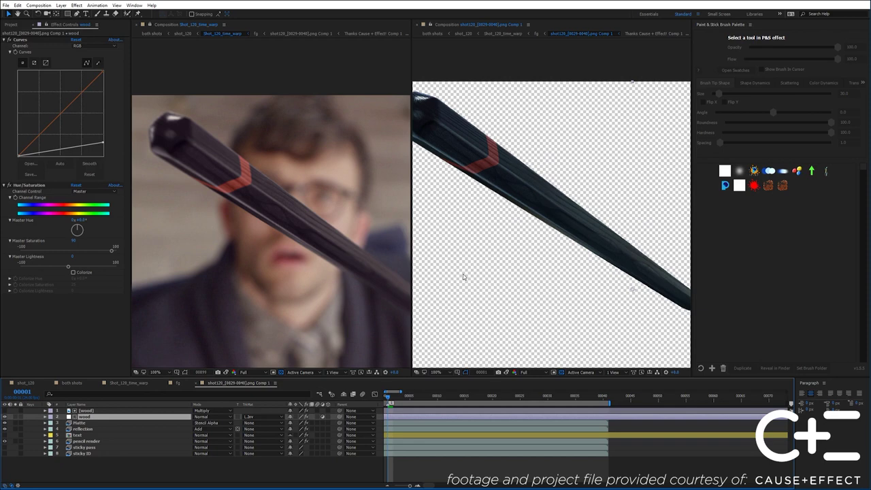
# - Add the orange paint texture from the project's texture folder as the topmost layer and scale it down
pyautogui.click(11, 24)
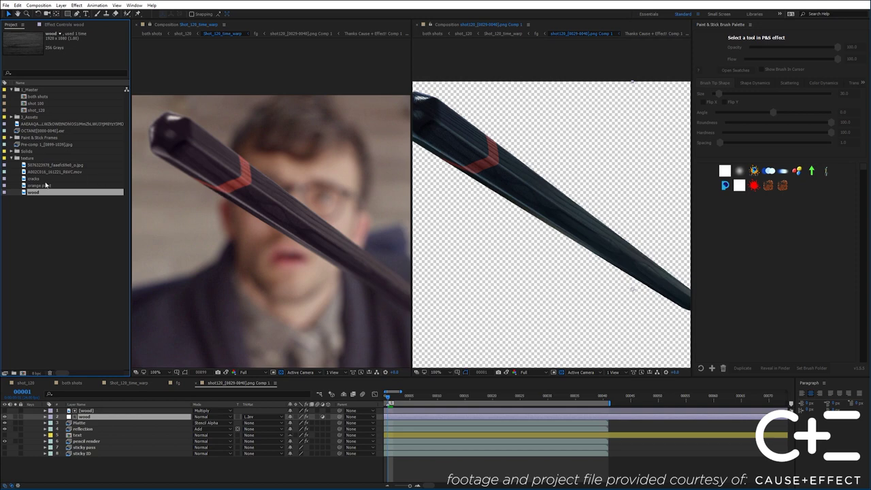
pyautogui.moveTo(46, 185)
pyautogui.mouseDown()
pyautogui.moveTo(496, 200)
pyautogui.moveTo(517, 213)
pyautogui.mouseUp()
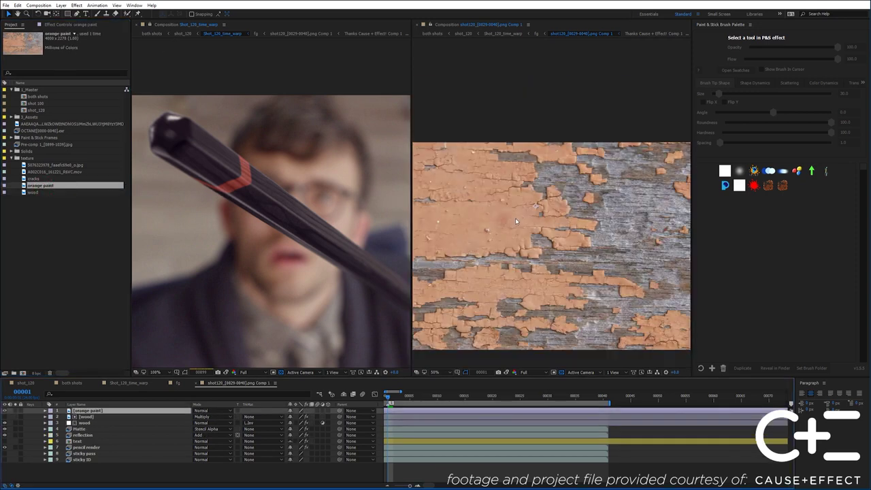
pyautogui.press('s')
pyautogui.moveTo(299, 417); pyautogui.dragTo(275, 417)
pyautogui.scroll(2, 501, 259)
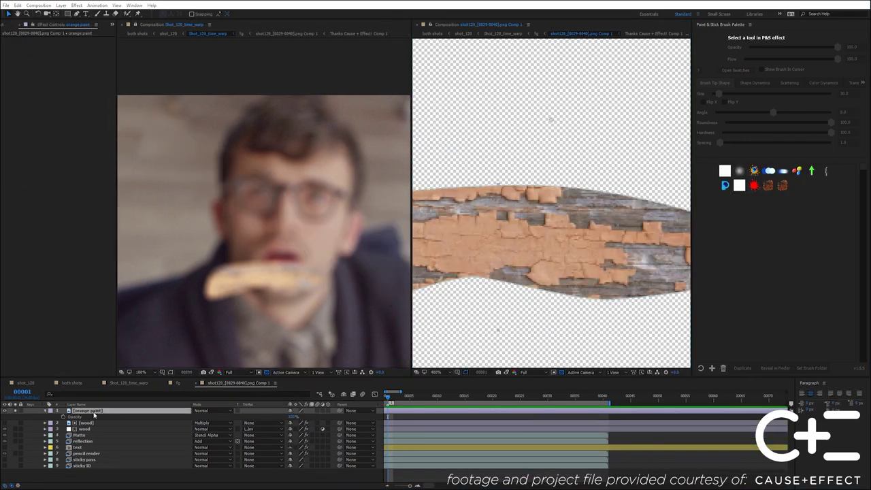
# - Apply Color Range to the orange paint layer and key out the grey wood by sampling several of its tones, with Fuzziness 24
pyautogui.click(78, 6)
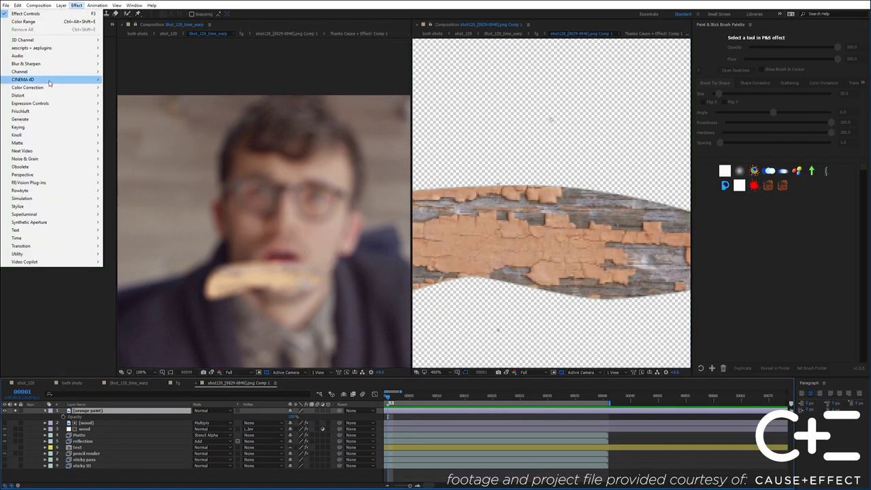
pyautogui.moveTo(51, 127)
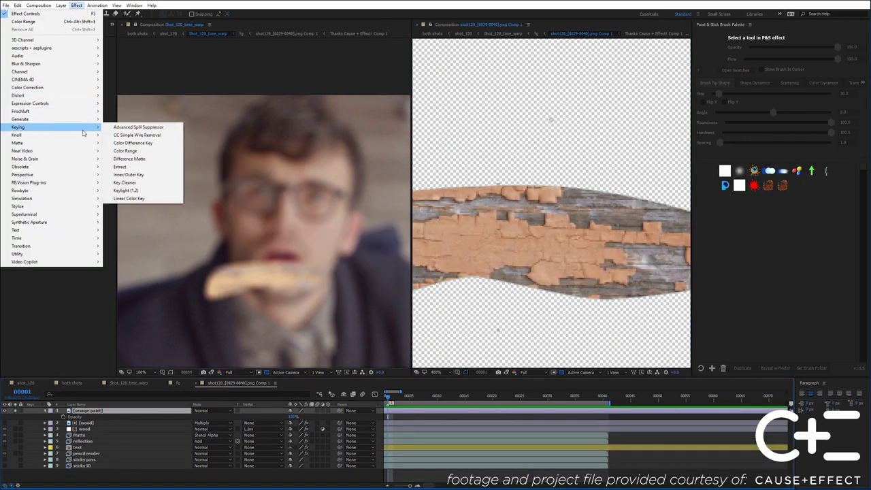
pyautogui.click(140, 156)
pyautogui.click(94, 56)
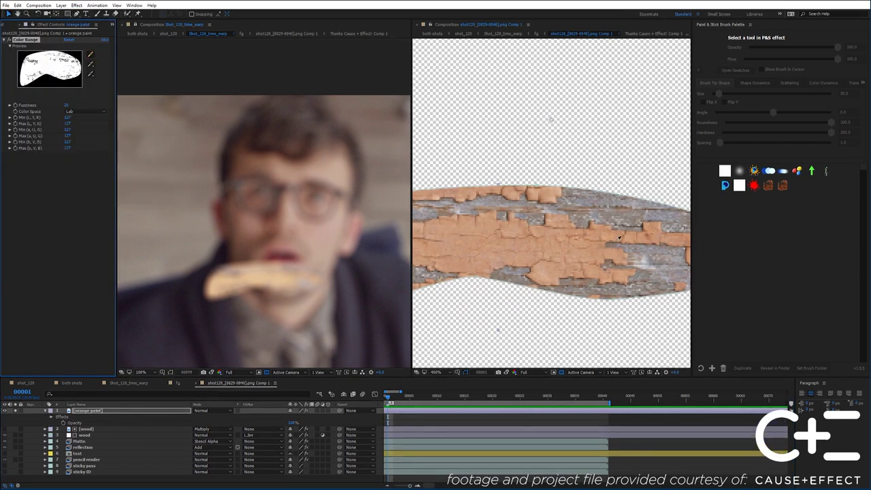
pyautogui.click(611, 221)
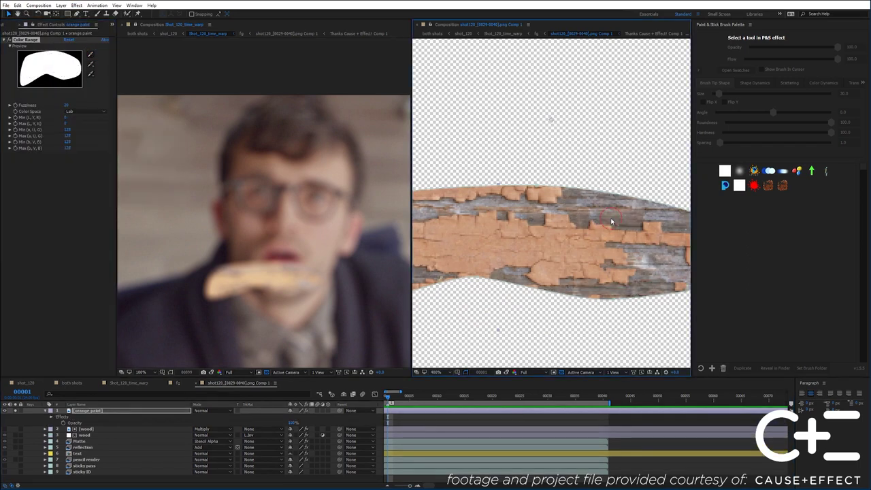
pyautogui.click(90, 64)
pyautogui.click(505, 213)
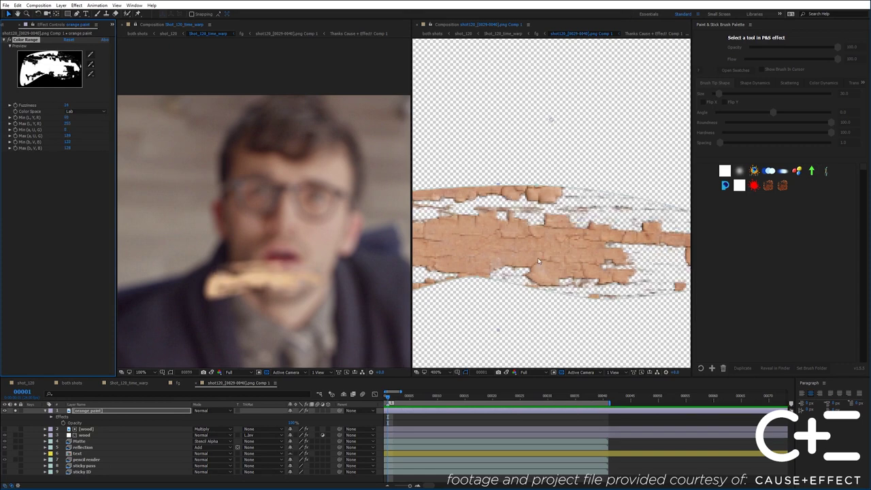
pyautogui.scroll(-3, 513, 258)
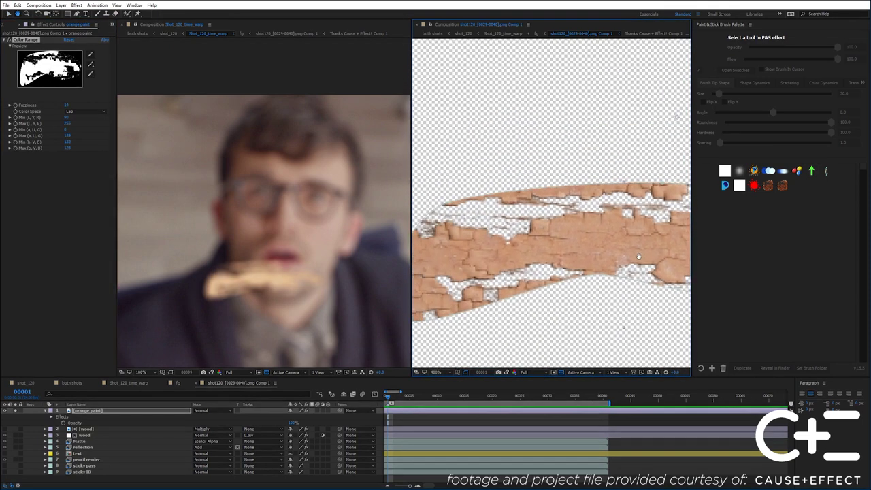
# - Bring the other layers back into view and place the orange paint over the pencil's red stripe, rotated to -22°
pyautogui.click(46, 411)
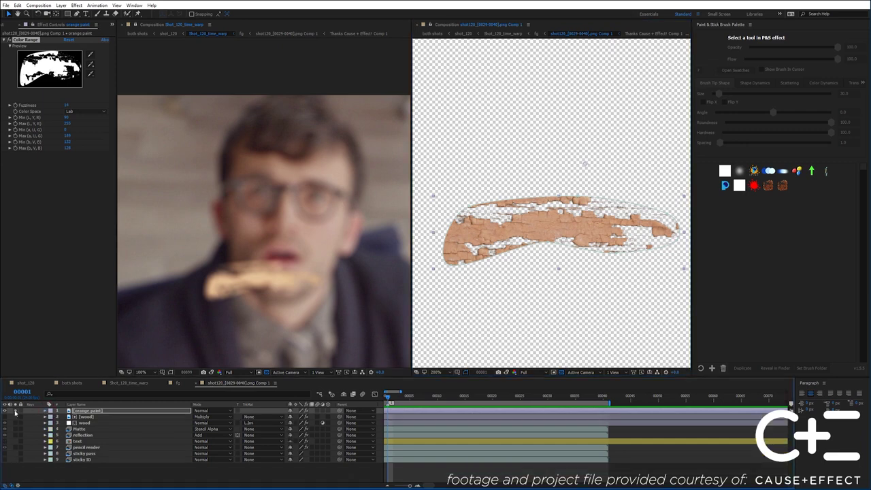
pyautogui.click(15, 411)
pyautogui.scroll(-2, 529, 249)
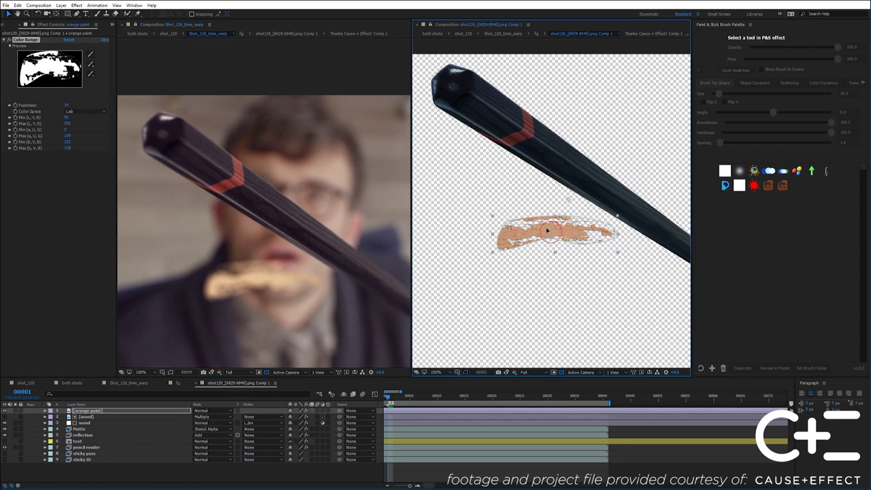
pyautogui.moveTo(550, 232); pyautogui.dragTo(499, 140)
pyautogui.press('r')
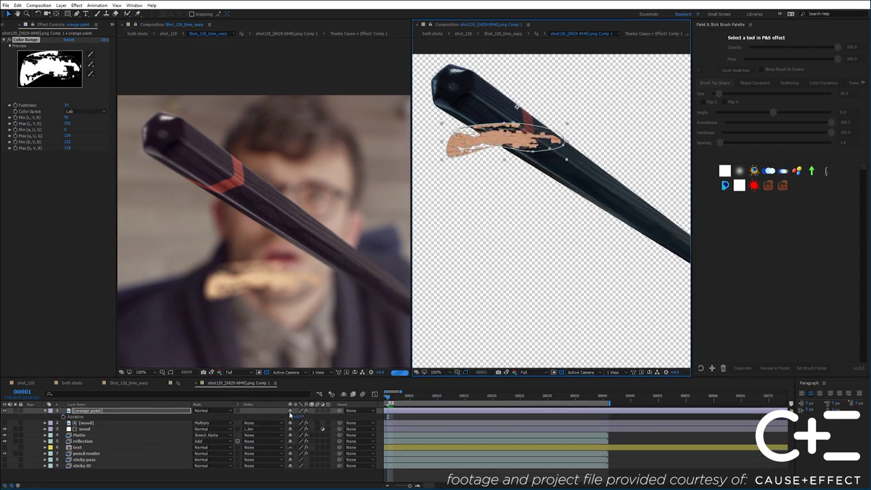
pyautogui.moveTo(298, 417); pyautogui.dragTo(288, 416)
pyautogui.moveTo(525, 141); pyautogui.dragTo(496, 151)
pyautogui.scroll(2, 496, 151)
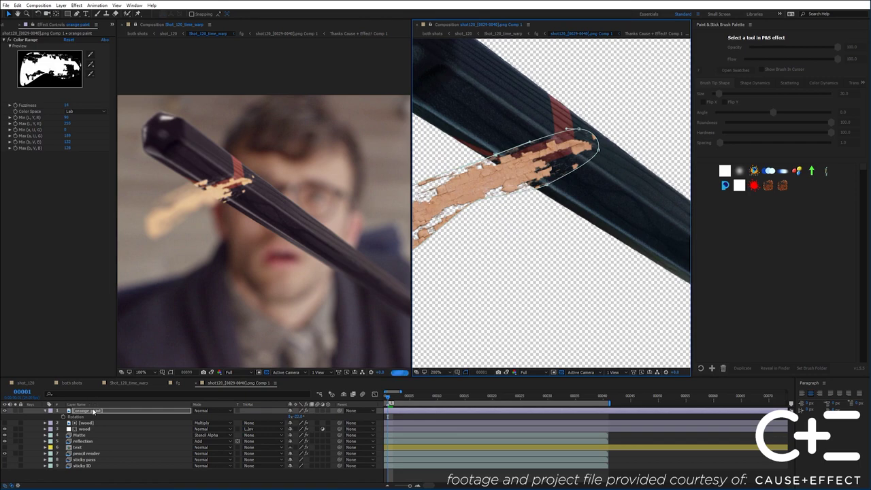
# - Move the orange paint layer between reflection and text, and solo the pencil render, orange paint, reflection and wood layers in turn
pyautogui.click(100, 447)
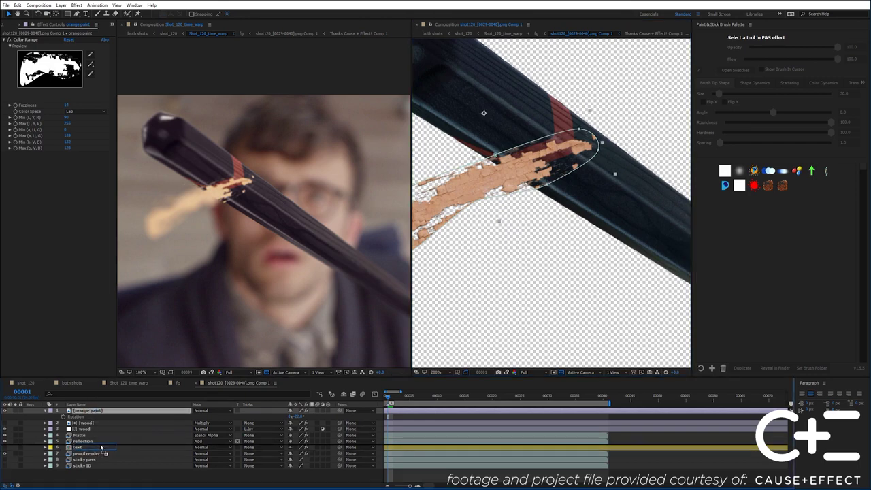
pyautogui.moveTo(101, 447); pyautogui.dragTo(101, 447)
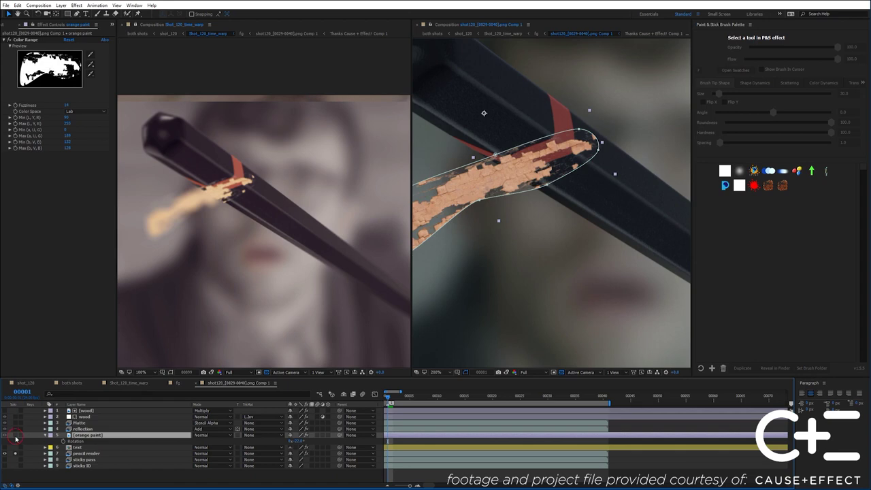
pyautogui.click(16, 454)
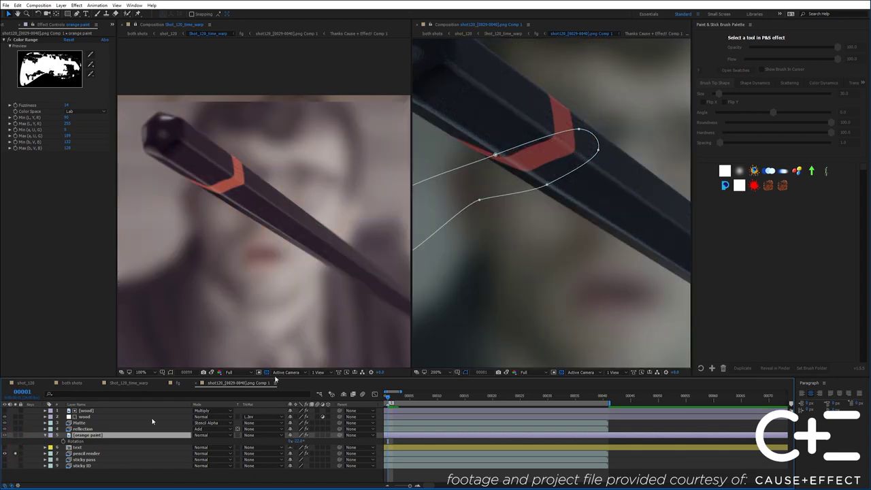
pyautogui.click(16, 436)
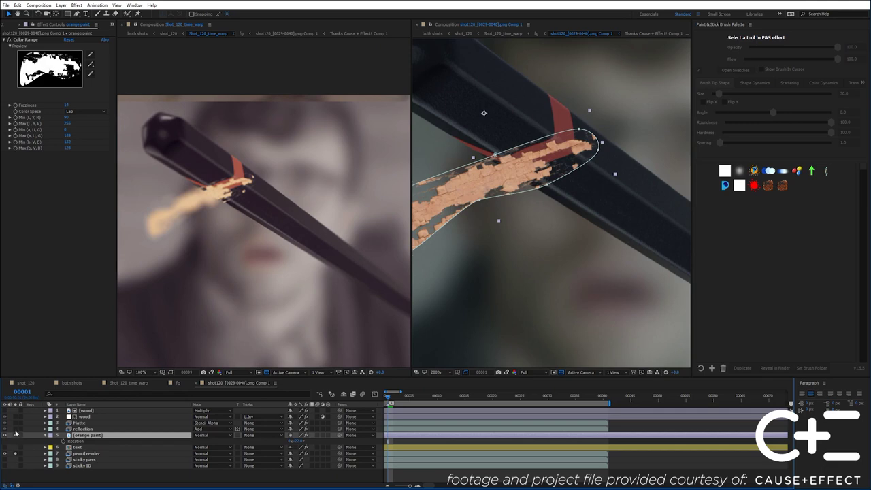
pyautogui.click(16, 430)
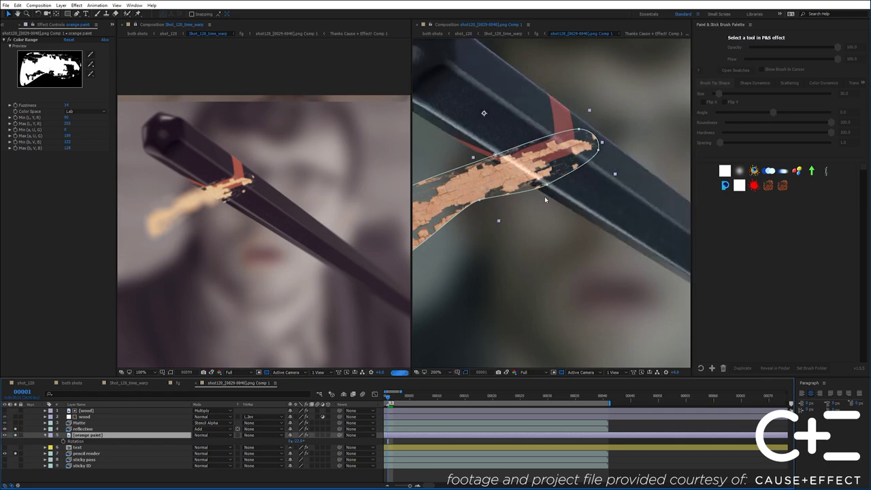
pyautogui.click(16, 418)
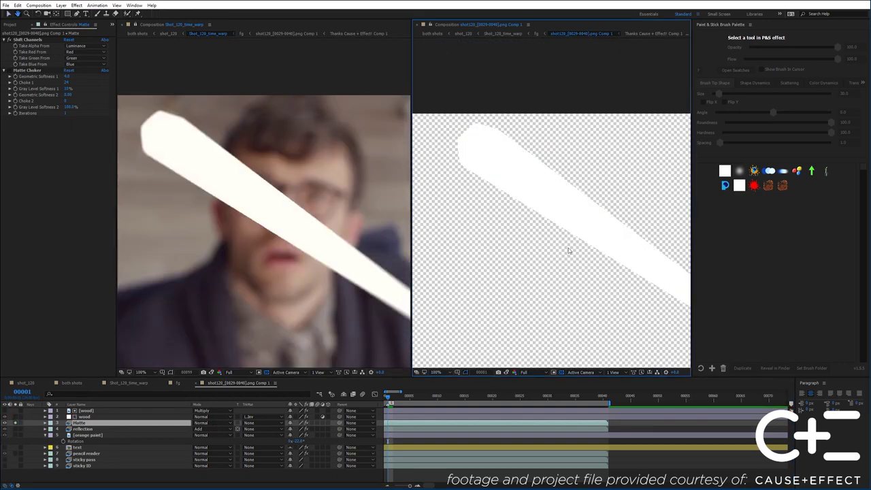
# - Set the Matte layer's blending mode to Stencil Alpha and move it to the top of the layer stack
pyautogui.press('space')
pyautogui.moveTo(566, 238)
pyautogui.mouseDown()
pyautogui.moveTo(517, 230)
pyautogui.moveTo(565, 232)
pyautogui.mouseUp()
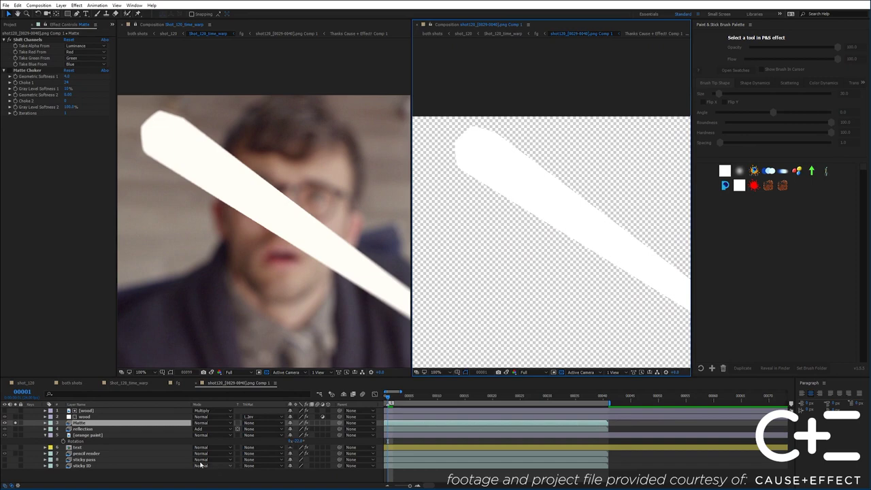
pyautogui.click(200, 423)
pyautogui.click(217, 373)
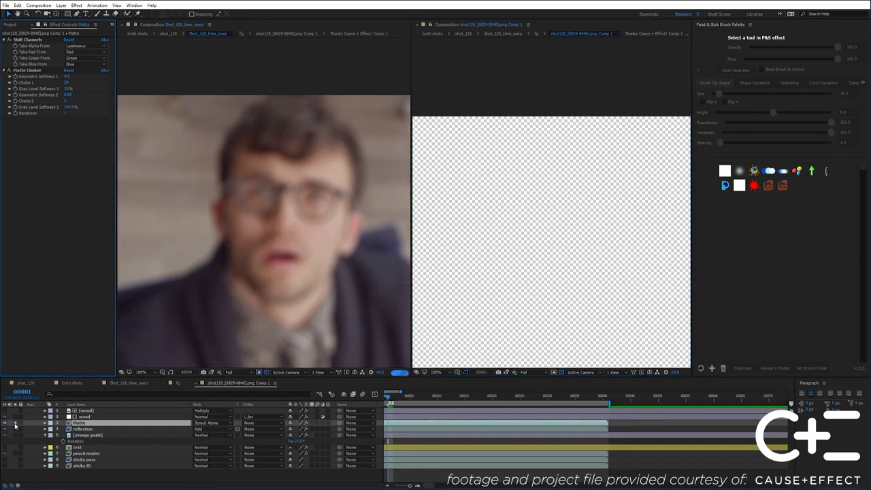
pyautogui.moveTo(83, 424); pyautogui.dragTo(92, 409)
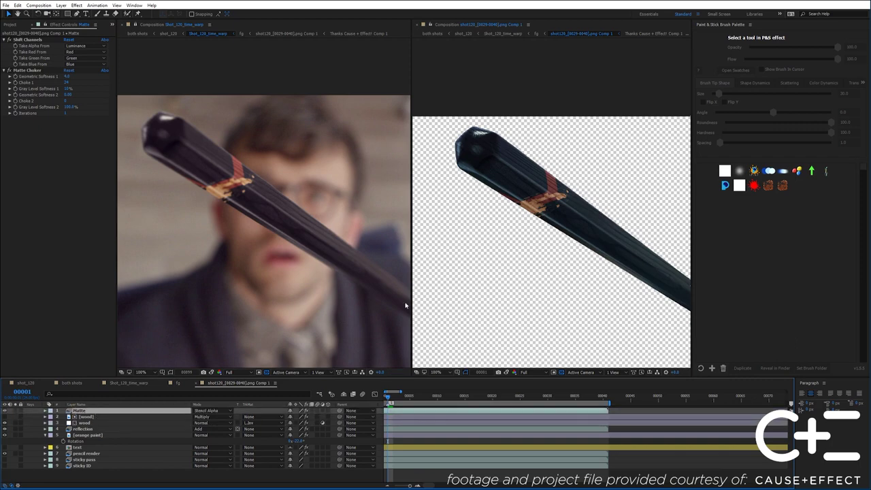
# - Nudge the orange paint over the stripe and apply Hue/Saturation with Master Hue at about -25° to match the red
pyautogui.click(99, 435)
pyautogui.scroll(1, 531, 213)
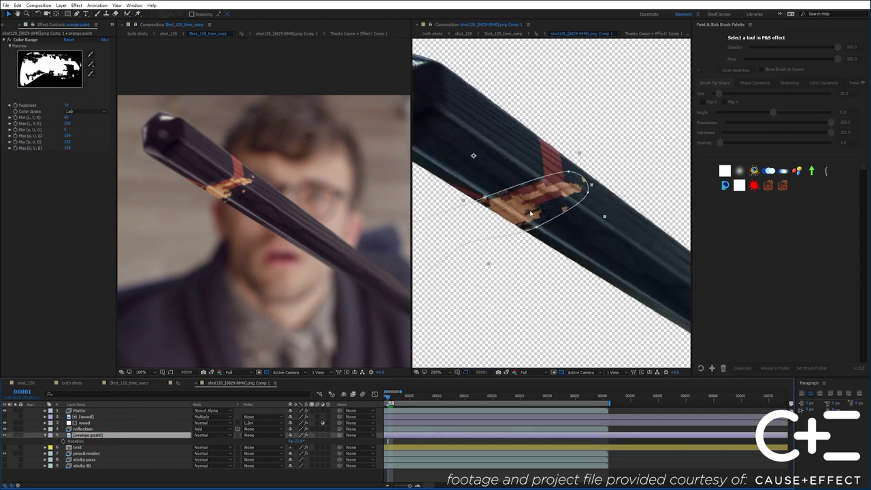
pyautogui.moveTo(531, 213); pyautogui.dragTo(534, 221)
pyautogui.click(76, 5)
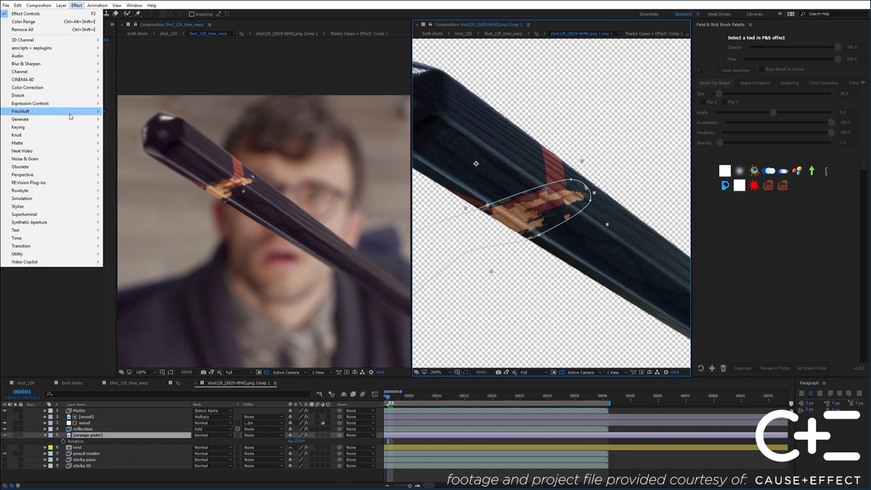
pyautogui.moveTo(55, 90)
pyautogui.click(149, 265)
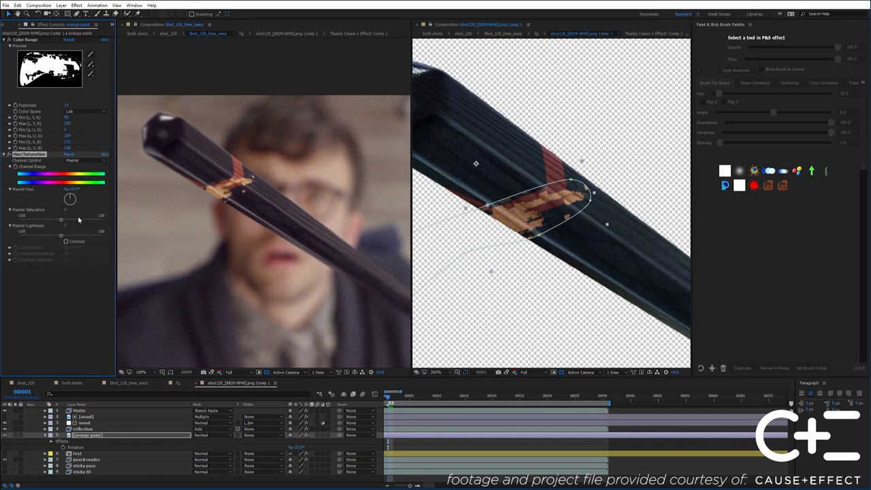
pyautogui.moveTo(70, 194); pyautogui.dragTo(67, 193)
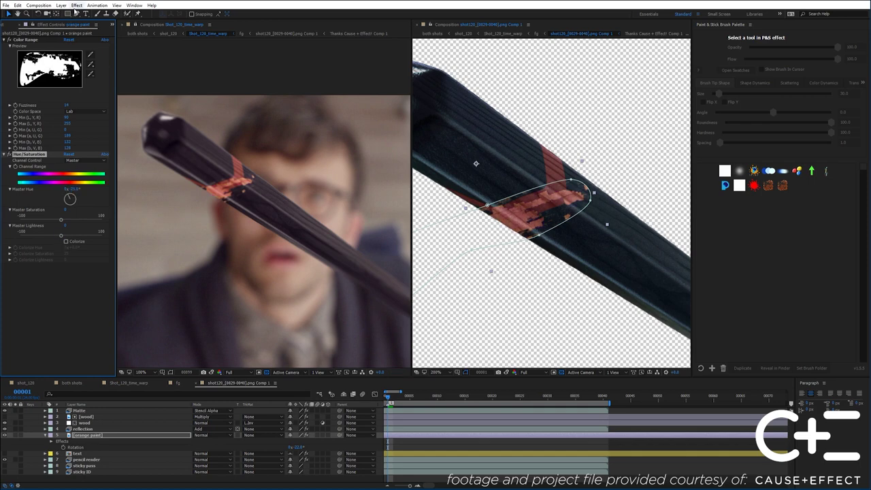
# - Apply Curves to the orange paint layer and lower the white point to about 70 percent
pyautogui.click(77, 4)
pyautogui.moveTo(74, 89)
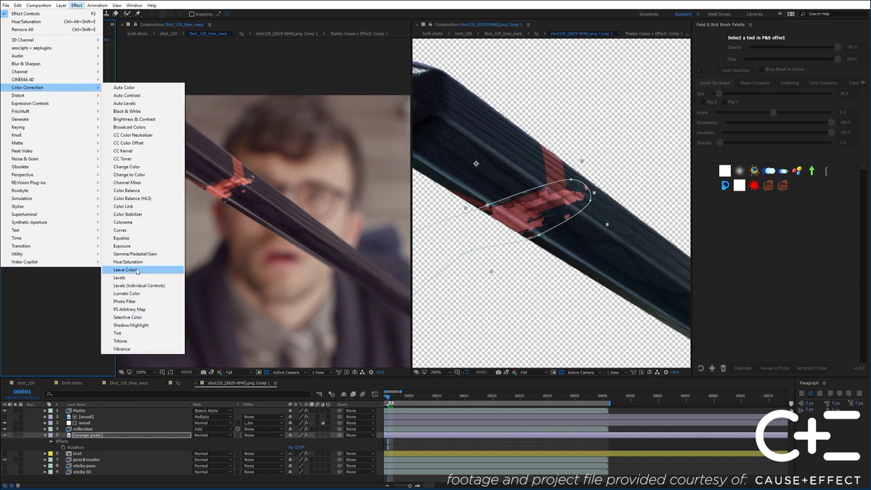
pyautogui.click(122, 230)
pyautogui.moveTo(103, 266); pyautogui.dragTo(103, 290)
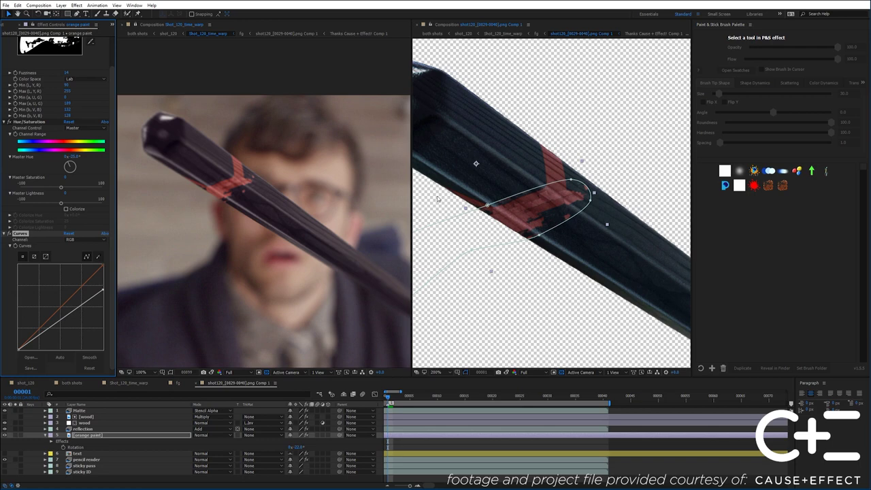
# - Duplicate the orange paint layer, solo the copy and delete its mask to expose the whole texture
pyautogui.click(91, 438)
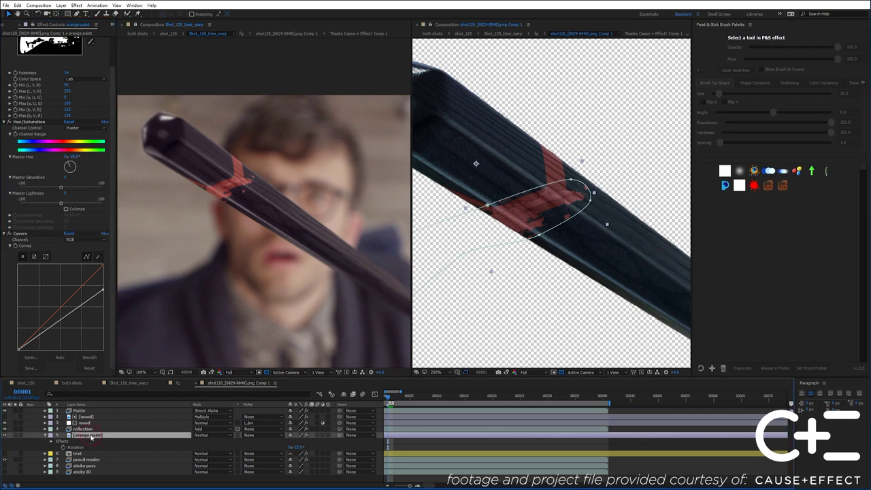
pyautogui.hotkey('ctrl', 'd')
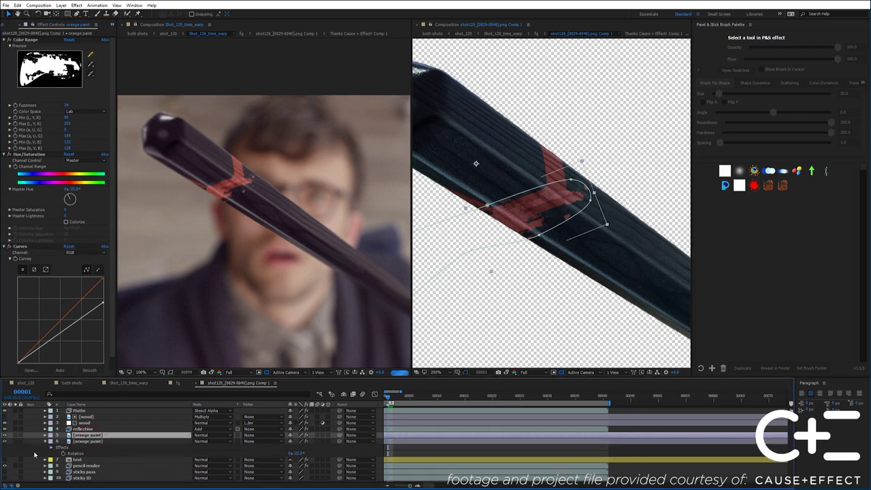
pyautogui.click(15, 436)
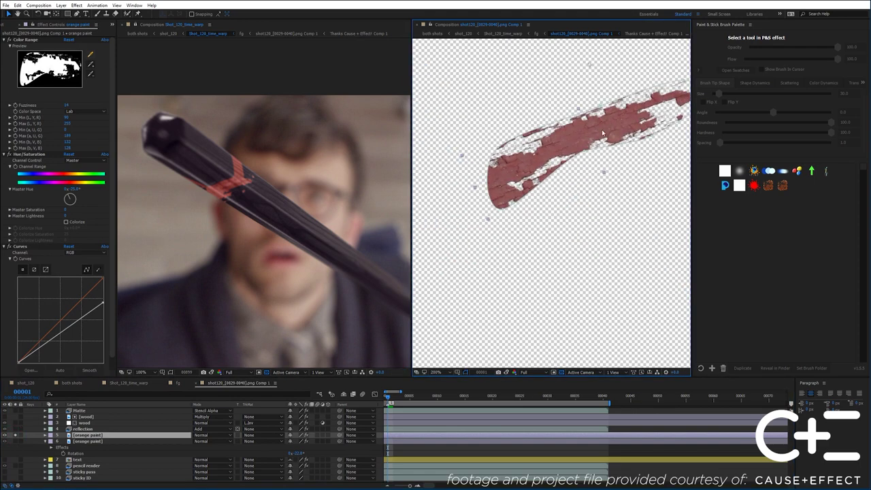
pyautogui.press('Delete')
pyautogui.moveTo(574, 138)
pyautogui.mouseDown()
pyautogui.moveTo(638, 145)
pyautogui.moveTo(531, 227)
pyautogui.mouseUp()
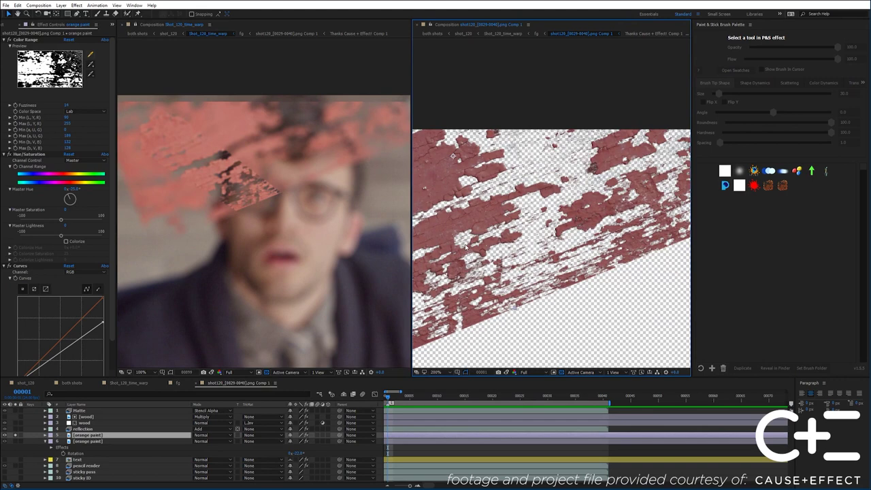
# - Mask a different patch of chipped paint on the duplicate with the Pen tool and end its solo view
pyautogui.press('g')
pyautogui.click(564, 242)
pyautogui.click(643, 204)
pyautogui.click(669, 189)
pyautogui.click(629, 162)
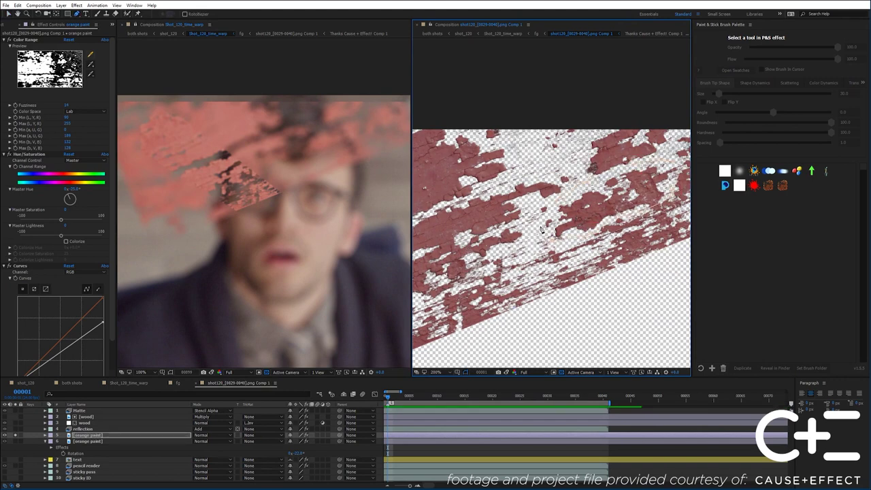
pyautogui.click(584, 183)
pyautogui.click(563, 243)
pyautogui.click(15, 436)
# - Rotate the duplicate paint patch until it is nearly vertical and place it over the upper part of the pencil's stripe
pyautogui.press('v')
pyautogui.moveTo(592, 209)
pyautogui.mouseDown()
pyautogui.moveTo(434, 252)
pyautogui.moveTo(520, 244)
pyautogui.mouseUp()
pyautogui.moveTo(520, 244); pyautogui.dragTo(486, 258)
pyautogui.press('r')
pyautogui.moveTo(300, 442); pyautogui.dragTo(273, 443)
pyautogui.moveTo(498, 141)
pyautogui.mouseDown()
pyautogui.moveTo(517, 244)
pyautogui.moveTo(575, 223)
pyautogui.mouseUp()
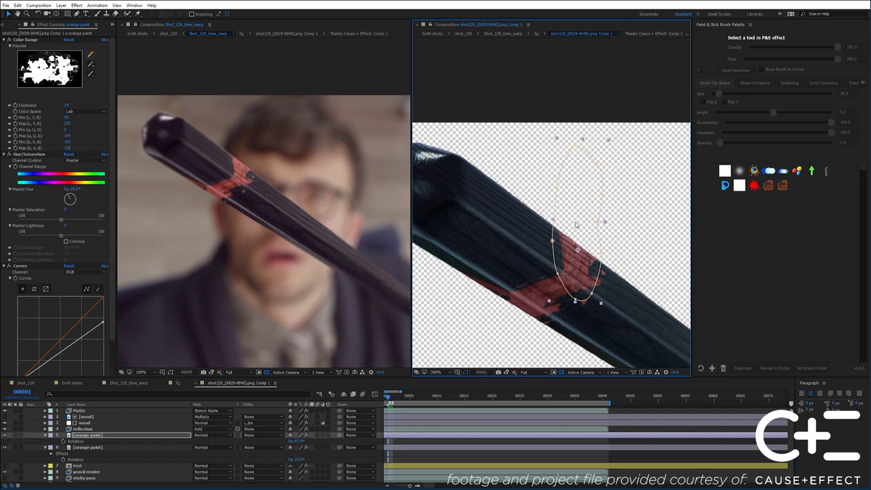
pyautogui.scroll(-1, 576, 224)
pyautogui.moveTo(575, 224); pyautogui.dragTo(549, 211)
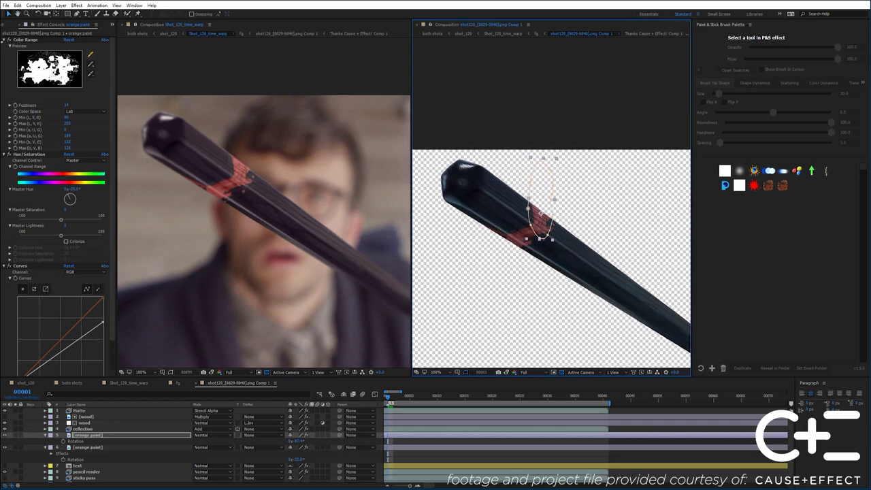
# - Add the cracks texture from the project's texture folder, move it directly below the Matte layer and set its blending mode to Overlay
pyautogui.click(3, 28)
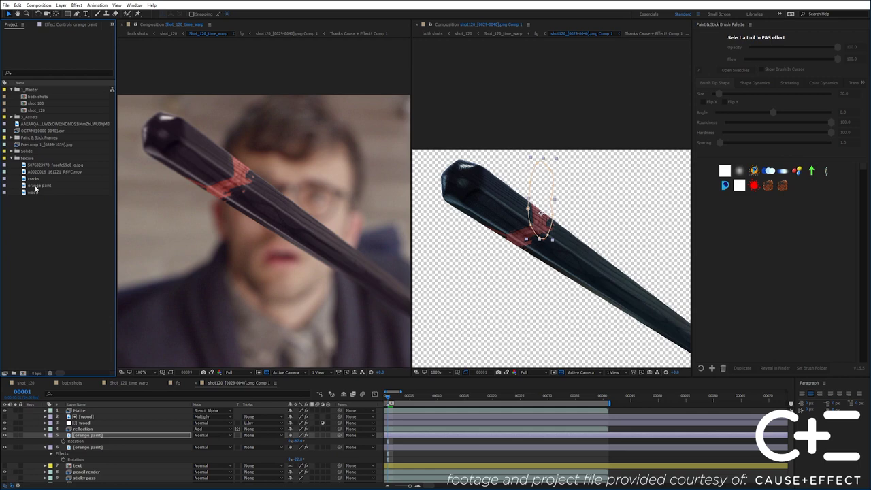
pyautogui.moveTo(34, 179); pyautogui.dragTo(520, 246)
pyautogui.scroll(-1, 556, 271)
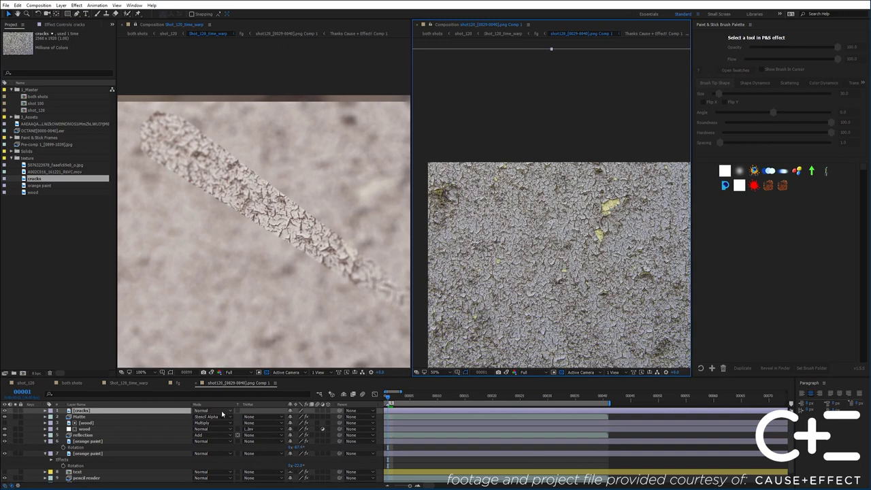
pyautogui.moveTo(162, 412); pyautogui.dragTo(163, 420)
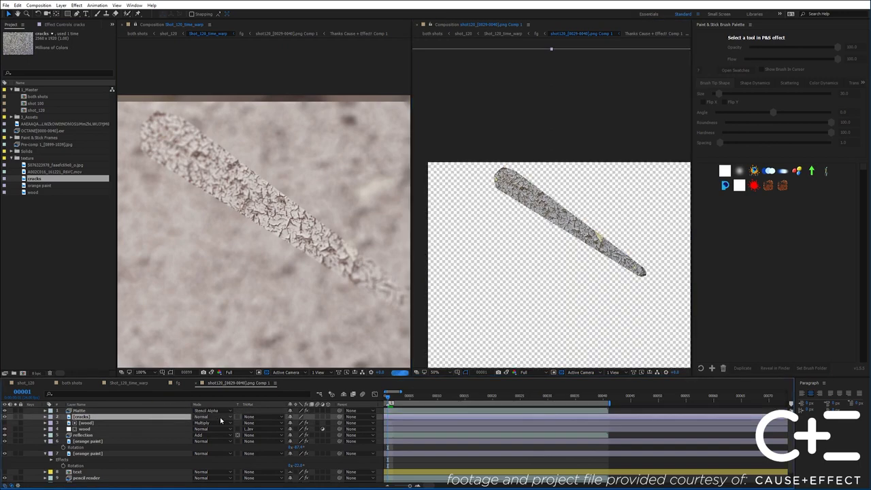
pyautogui.click(220, 419)
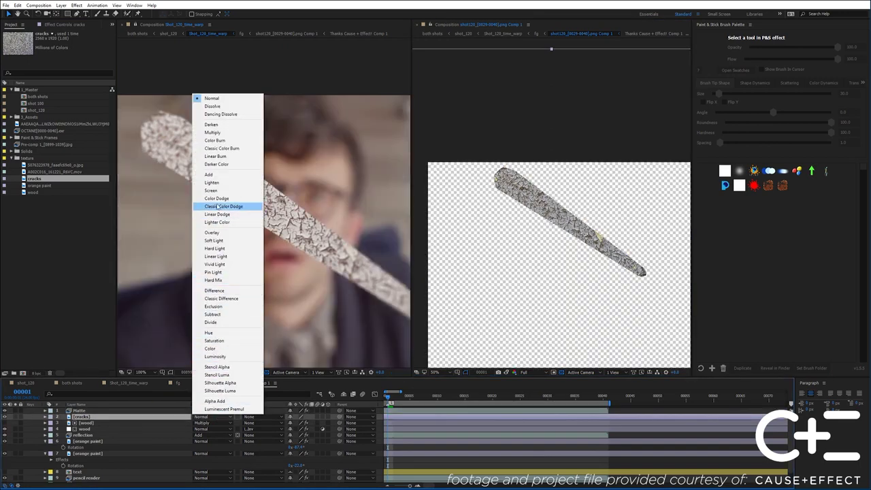
pyautogui.click(216, 233)
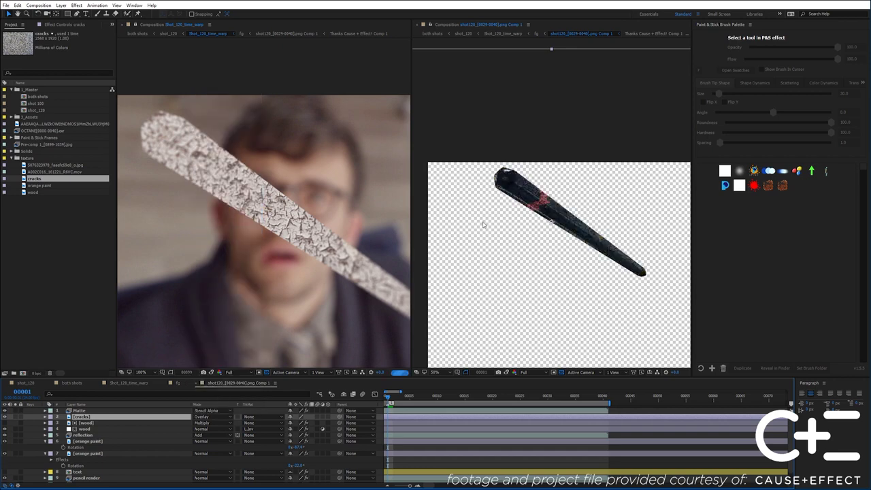
pyautogui.scroll(2, 483, 224)
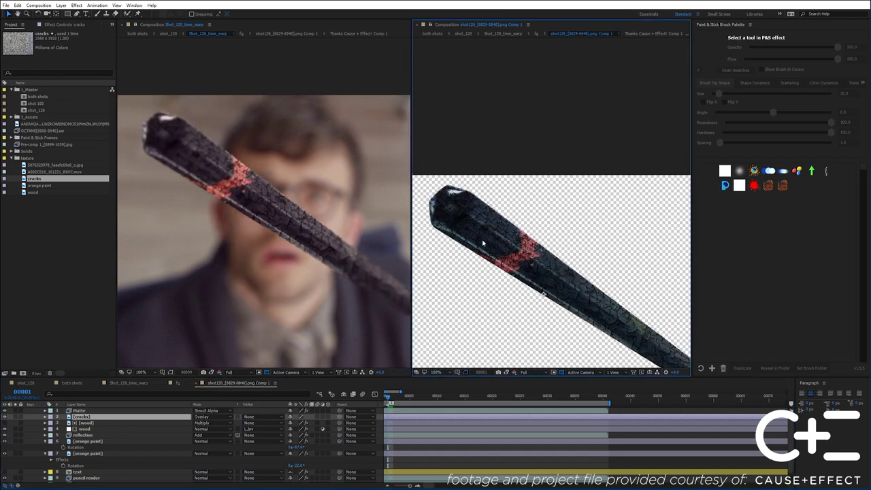
# - Toggle the cracks layer's visibility to compare the pencil with and without it, and solo the layer
pyautogui.click(5, 416)
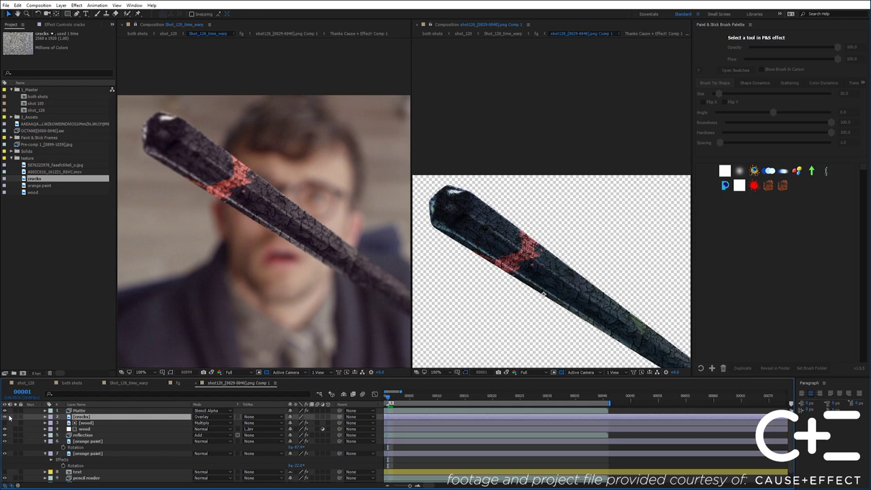
pyautogui.click(12, 417)
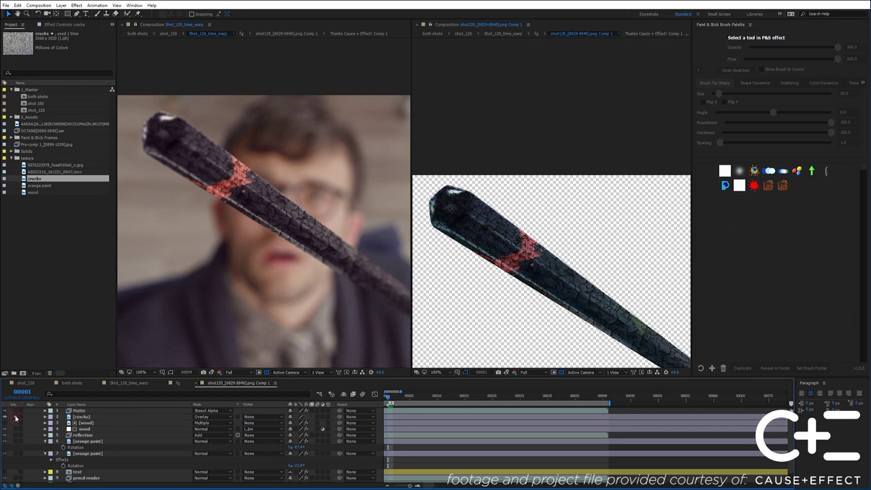
pyautogui.click(16, 417)
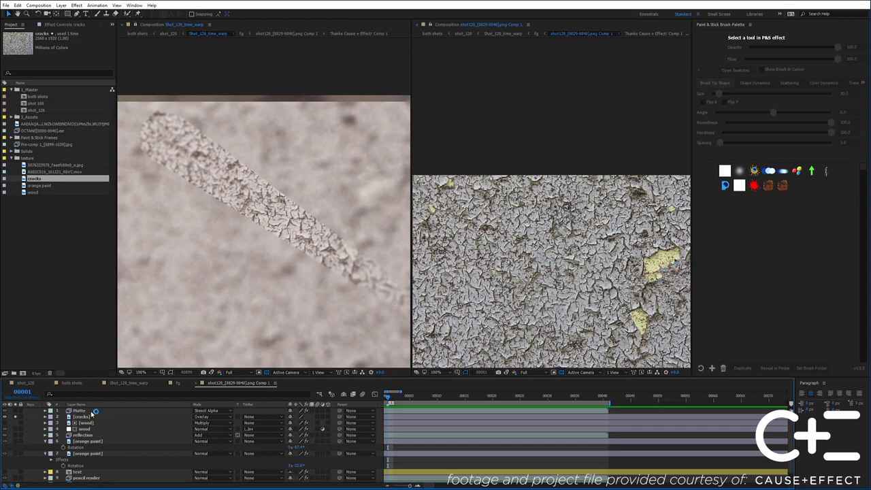
# - End the cracks layer's solo view and scale its texture down to make the crack pattern on the pencil finer
pyautogui.click(16, 417)
pyautogui.click(4, 417)
pyautogui.press('s')
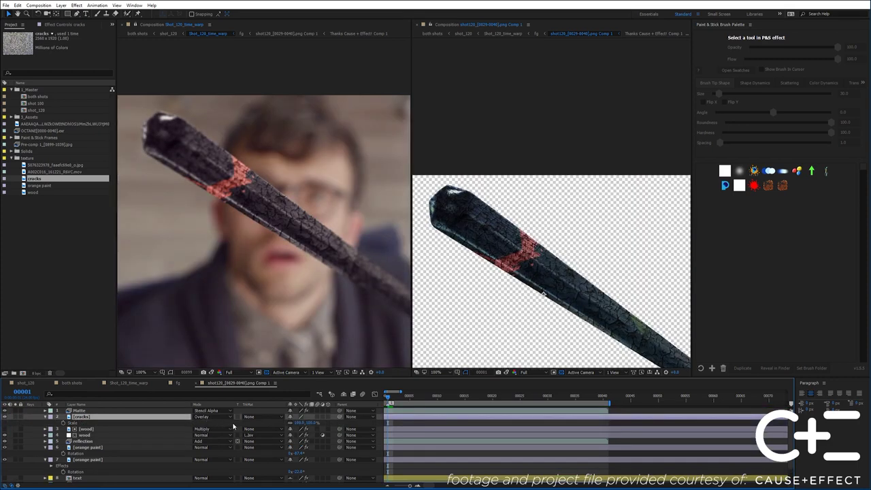
pyautogui.moveTo(297, 424); pyautogui.dragTo(234, 441)
pyautogui.moveTo(517, 287); pyautogui.dragTo(524, 245)
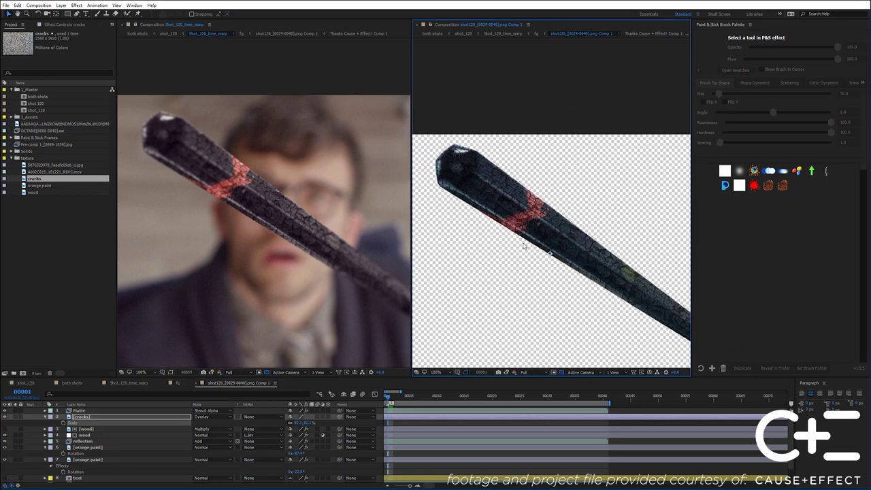
# - Create a white solid directly above the cracks layer and apply the Paint & Stick effect to it
pyautogui.click(118, 419)
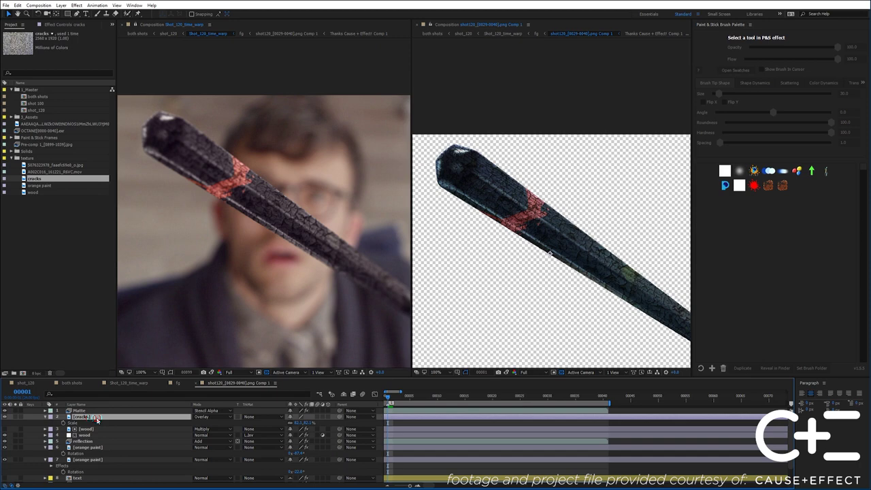
pyautogui.hotkey('ctrl', 'y')
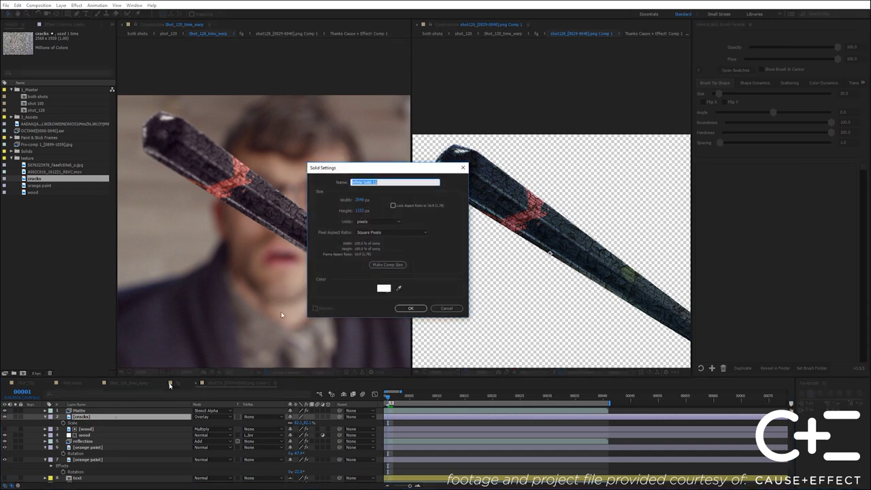
pyautogui.click(409, 308)
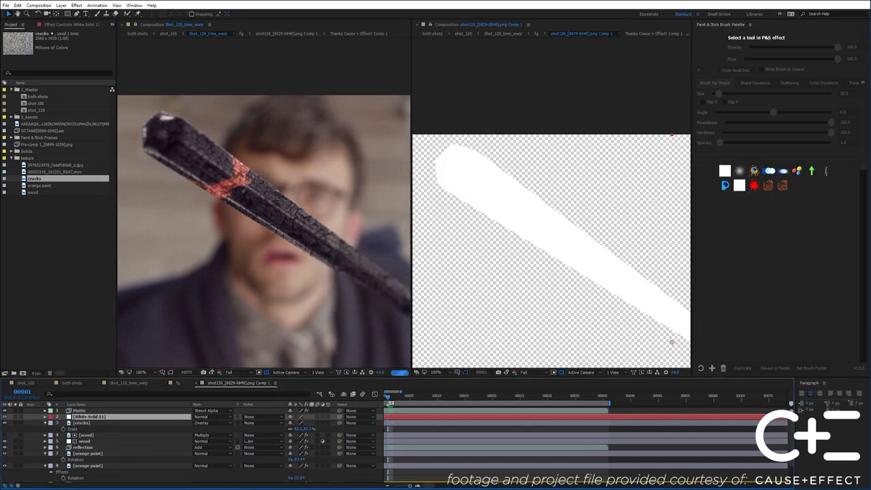
pyautogui.click(76, 6)
pyautogui.moveTo(82, 47)
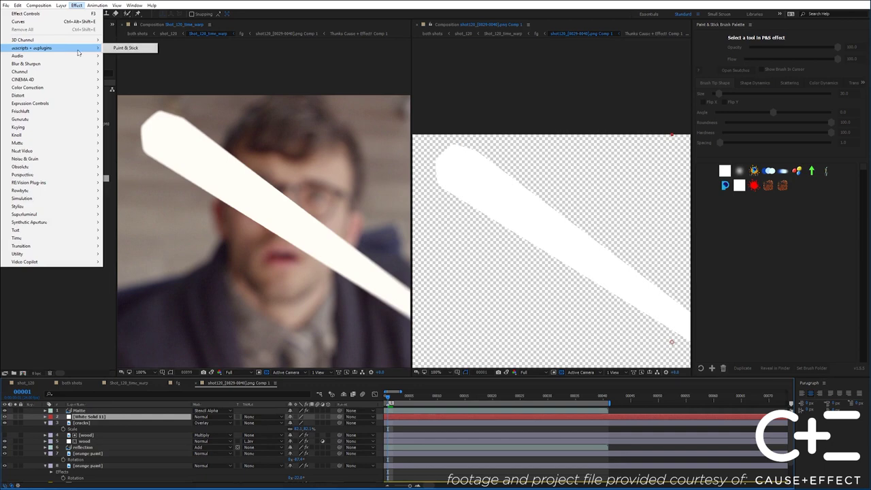
pyautogui.click(113, 49)
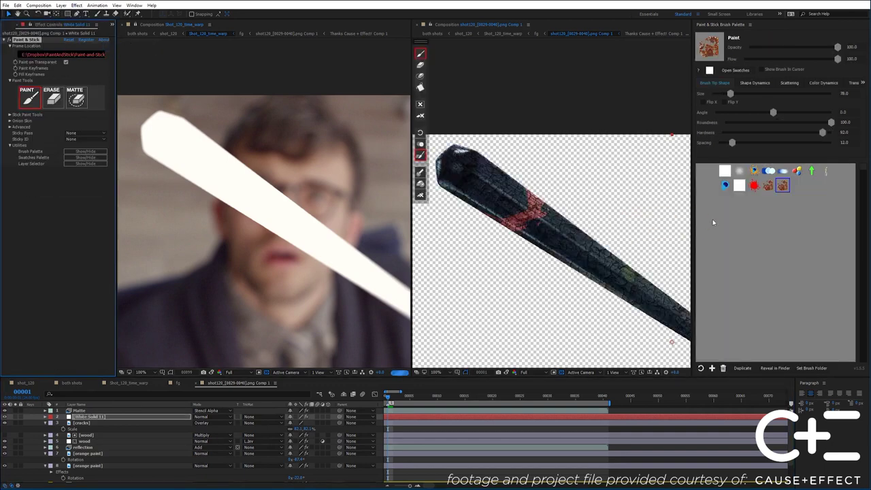
# - Choose the soft round paint brush with 0 hardness and briefly preview the brush in the cursor
pyautogui.click(740, 173)
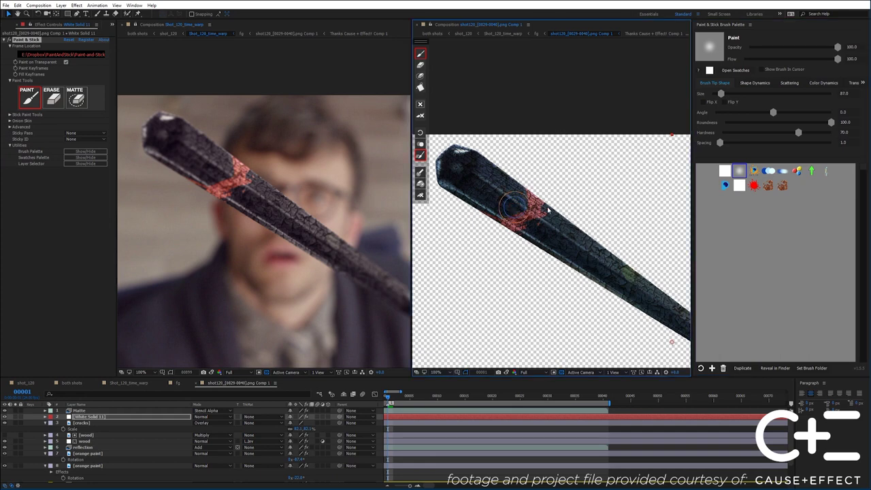
pyautogui.click(762, 69)
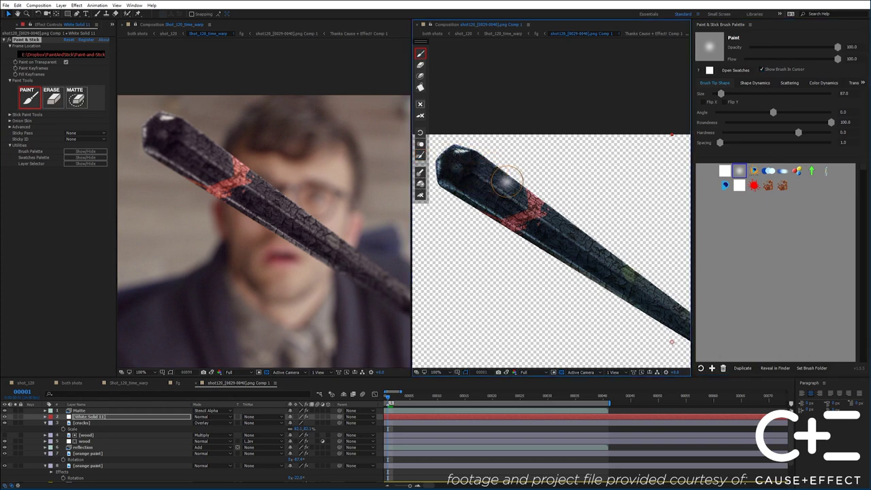
pyautogui.click(762, 70)
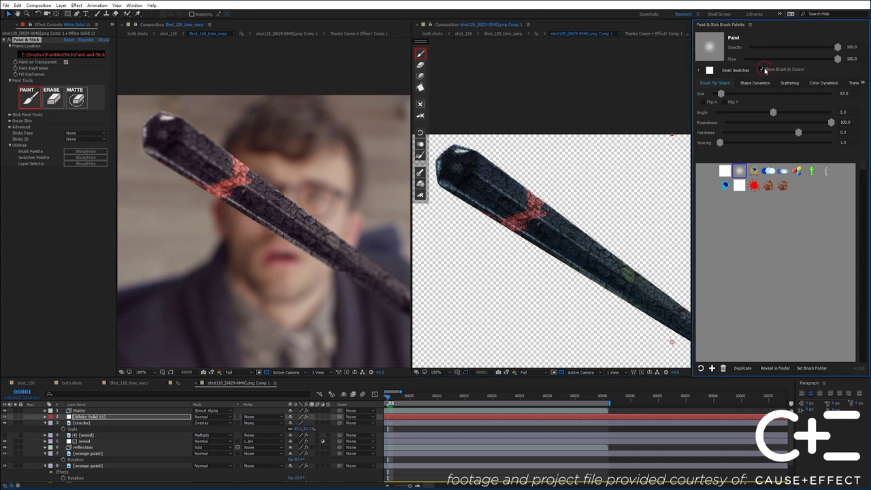
# - Set the cracks layer's track matte to Alpha Matte using White Solid 11
pyautogui.click(171, 425)
pyautogui.click(253, 423)
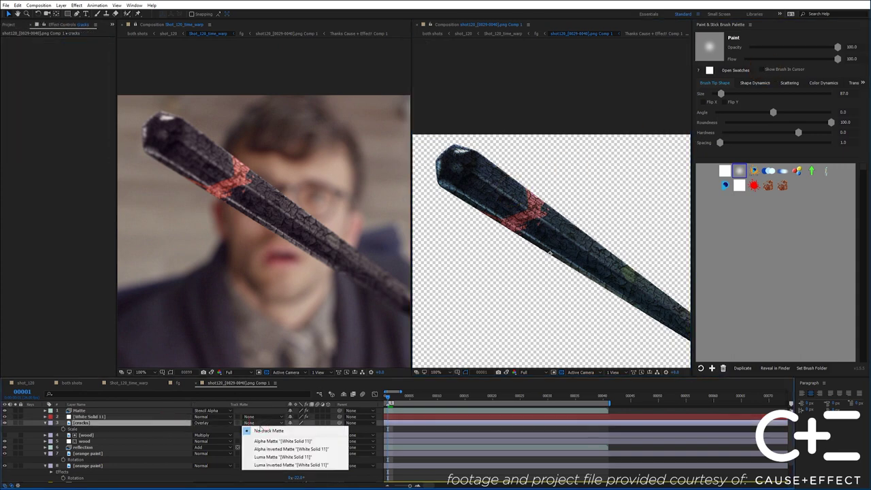
pyautogui.click(260, 441)
# - Paint soft strokes on the white solid with Paint & Stick to control where the cracks show, including on the pencil's blunt end
pyautogui.click(107, 417)
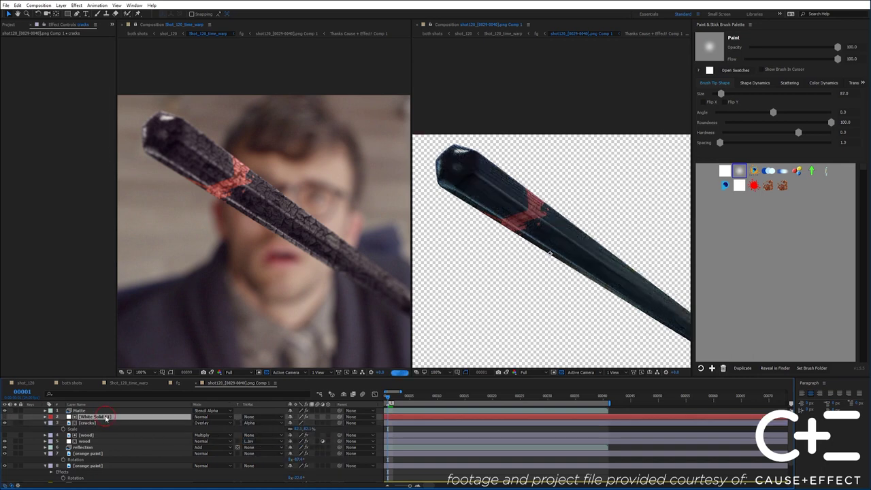
pyautogui.click(14, 418)
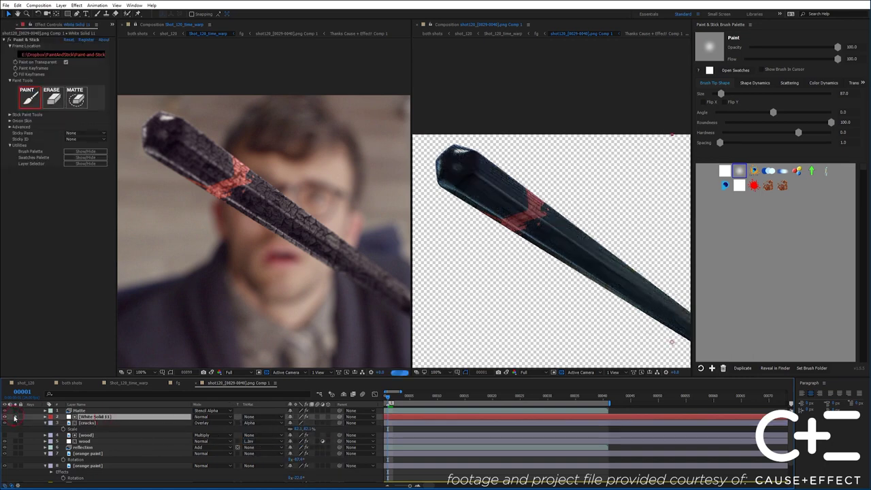
pyautogui.click(20, 40)
pyautogui.click(5, 418)
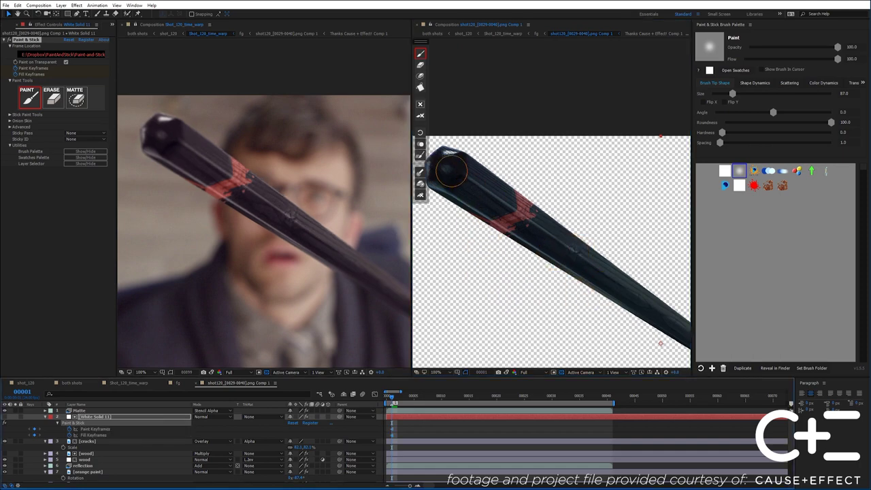
pyautogui.moveTo(453, 169)
pyautogui.mouseDown()
pyautogui.moveTo(441, 183)
pyautogui.moveTo(437, 160)
pyautogui.mouseUp()
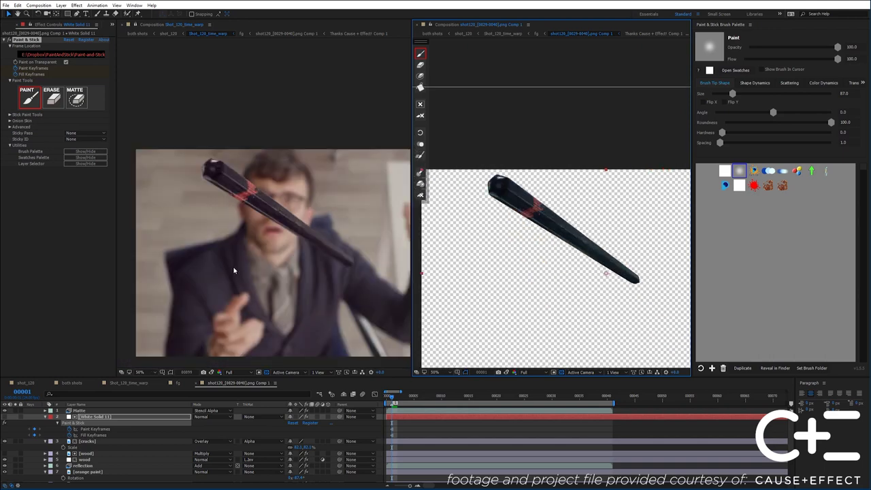
pyautogui.scroll(2, 233, 270)
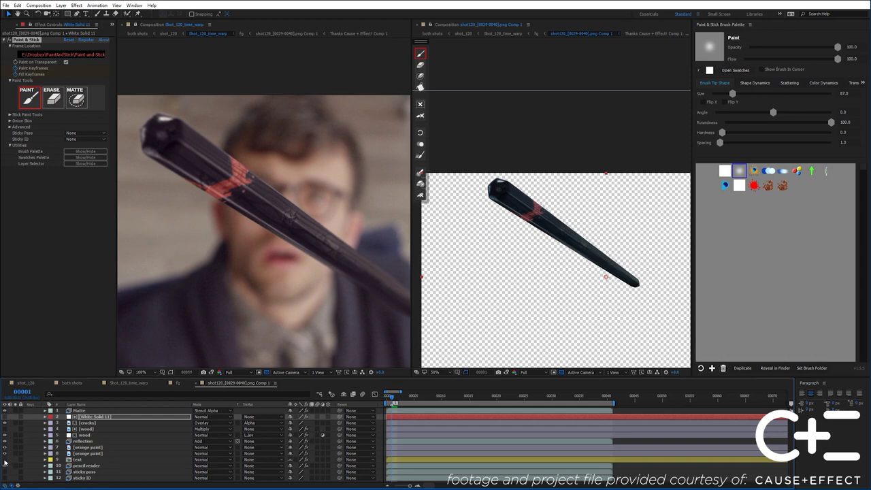
# - Show the text layer, check the "#2 Paint & Stick" lettering in its precomposition and return to the pencil composition
pyautogui.click(79, 459)
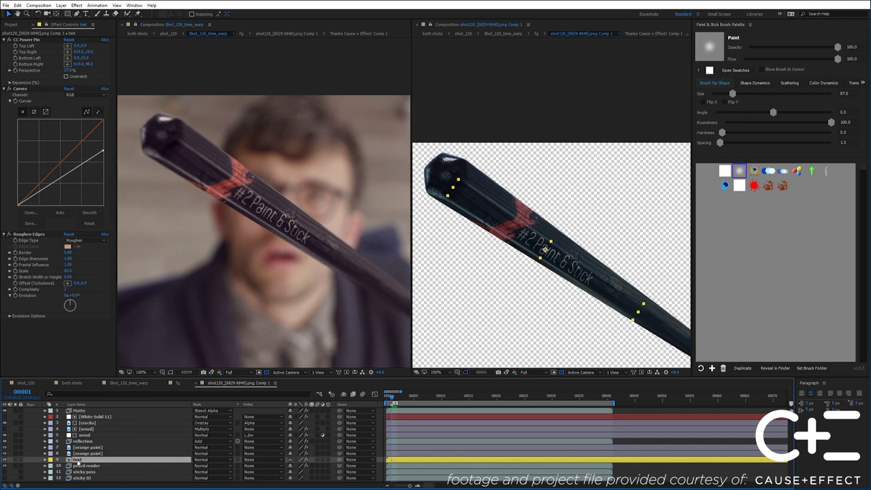
pyautogui.doubleClick(77, 460)
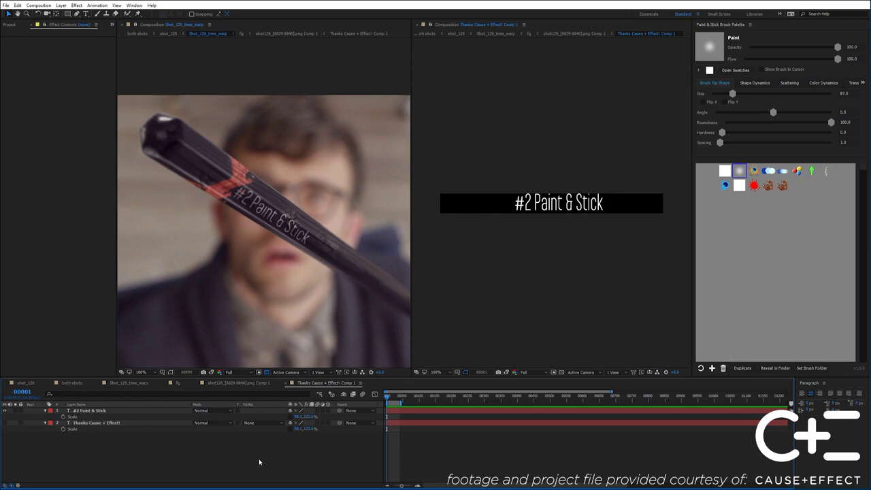
pyautogui.press('Tab')
pyautogui.click(170, 460)
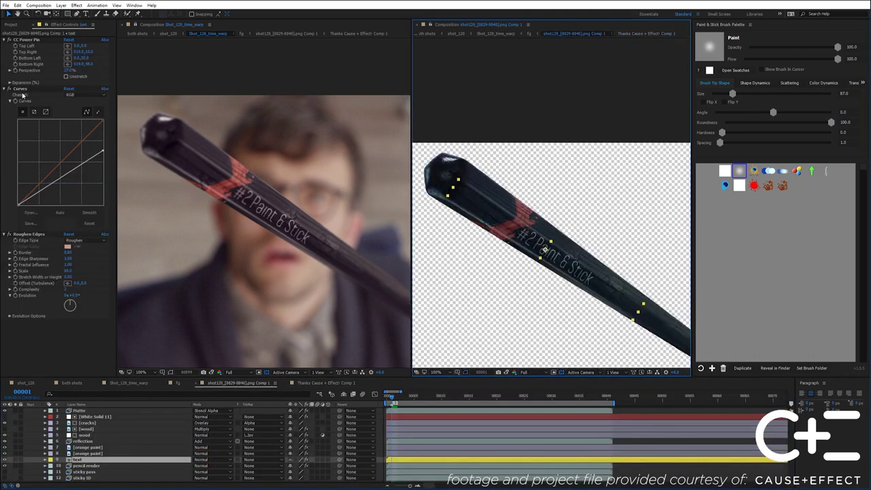
# - Compare the text with and without CC Power Pin and brighten it slightly by raising the upper end of its Curves
pyautogui.click(9, 39)
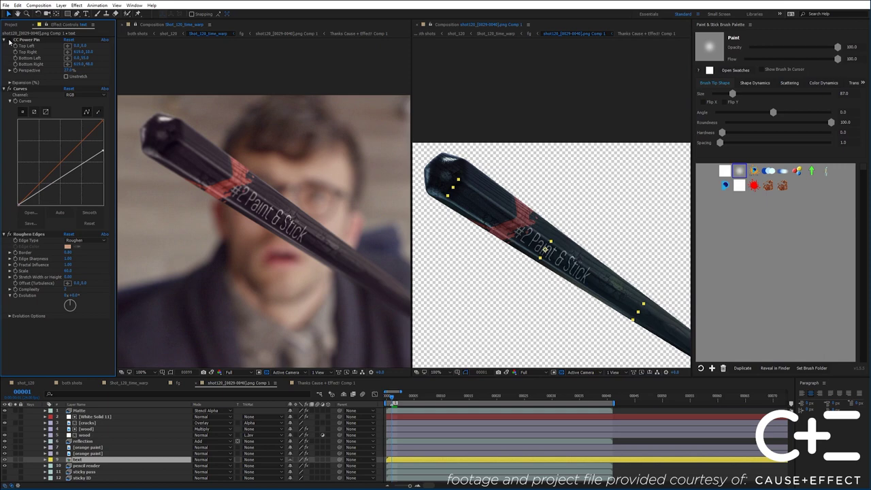
pyautogui.click(26, 41)
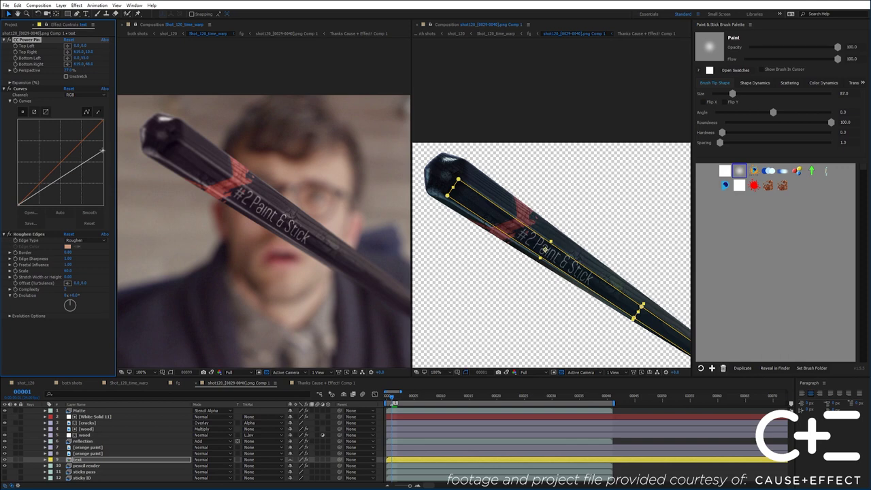
pyautogui.moveTo(102, 150); pyautogui.dragTo(105, 149)
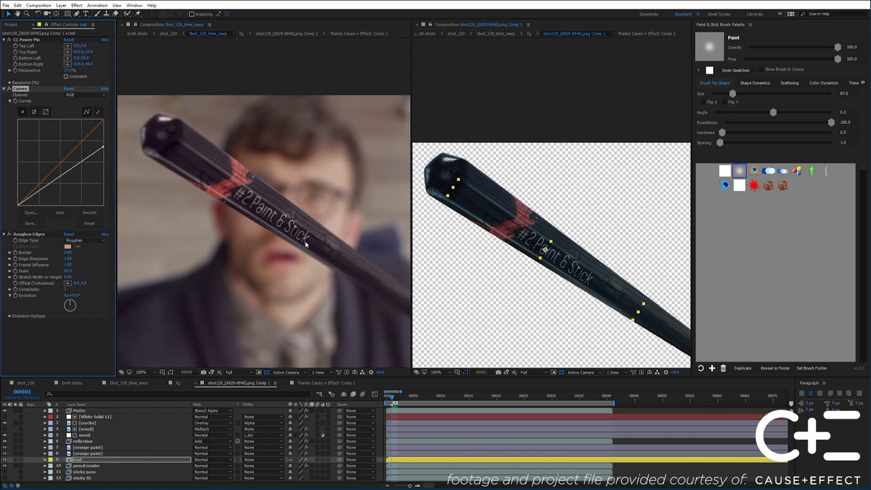
# - Hide and show the cracks, wood, orange paint and text layers together to compare the textured pencil with the original render
pyautogui.click(268, 447)
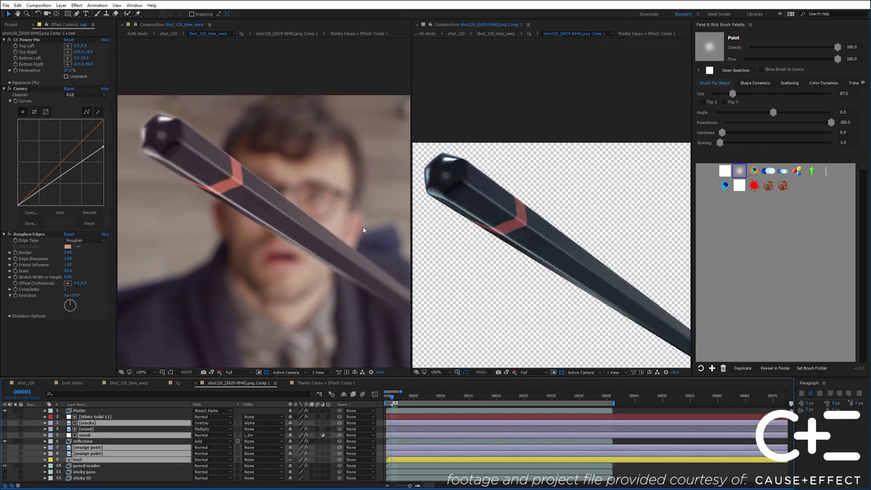
pyautogui.click(5, 424)
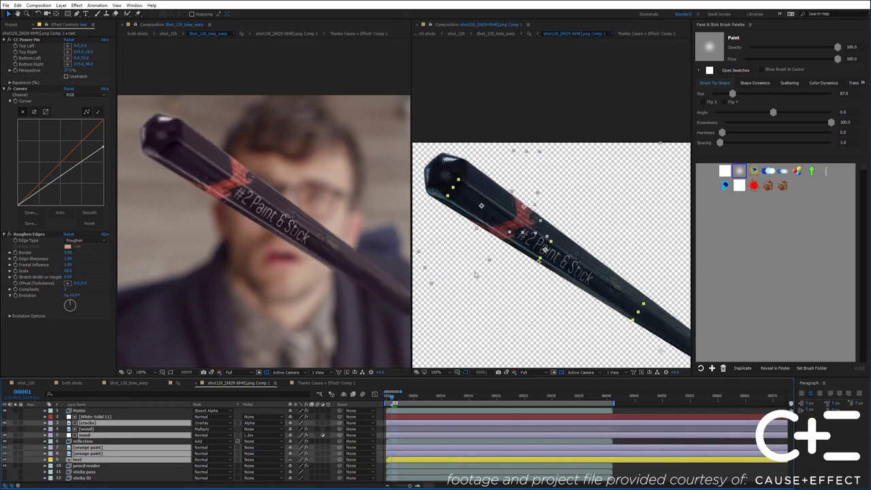
pyautogui.click(549, 324)
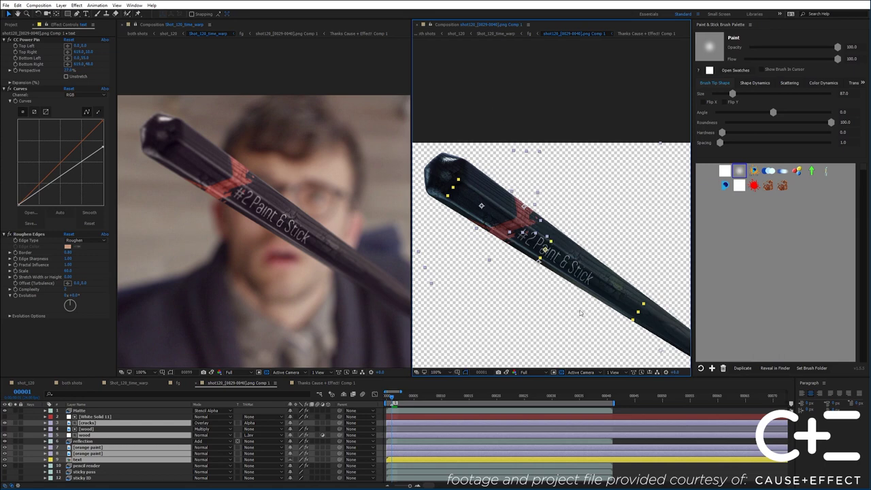
# - Create a white solid named "TextStick" directly above the text layer and apply the Paint & Stick effect to it
pyautogui.click(89, 462)
pyautogui.click(90, 460)
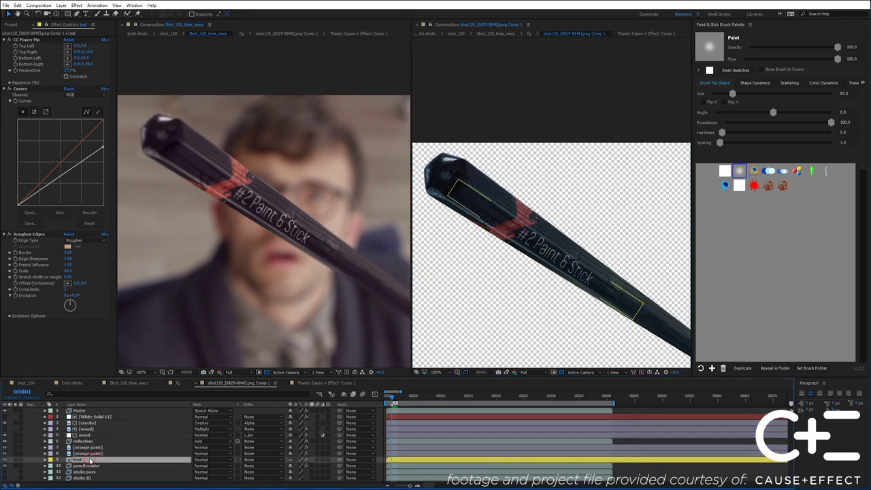
pyautogui.hotkey('ctrl', 'shift', 'y')
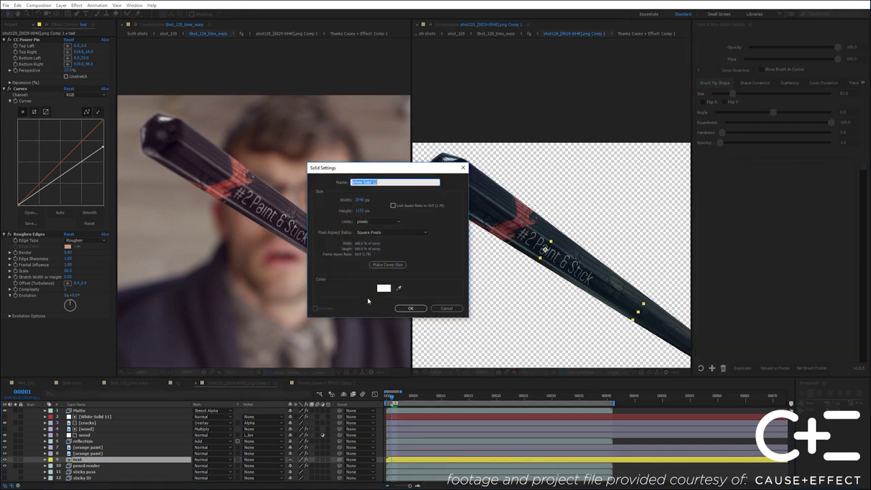
pyautogui.write('TextStick')
pyautogui.press('Return')
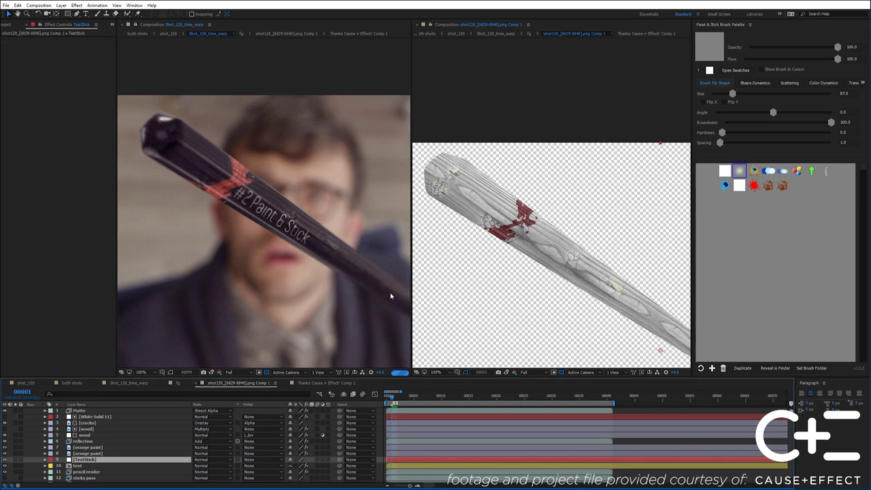
pyautogui.click(77, 5)
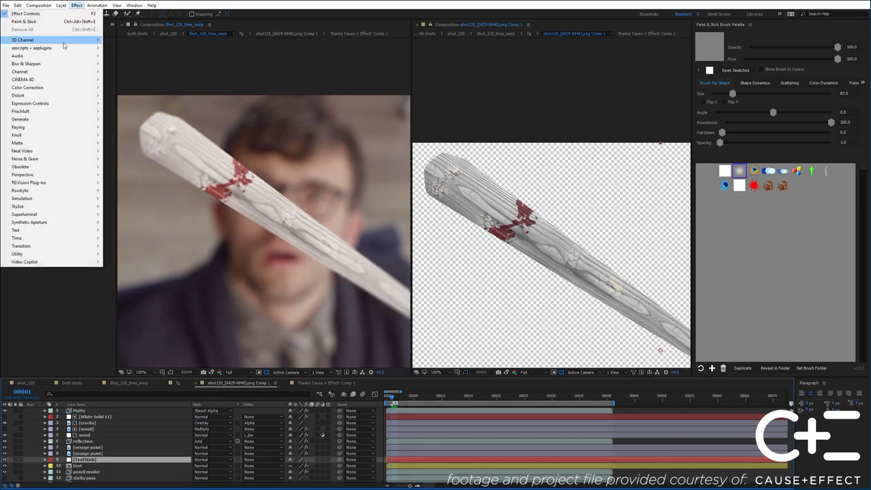
pyautogui.moveTo(65, 49)
pyautogui.click(125, 48)
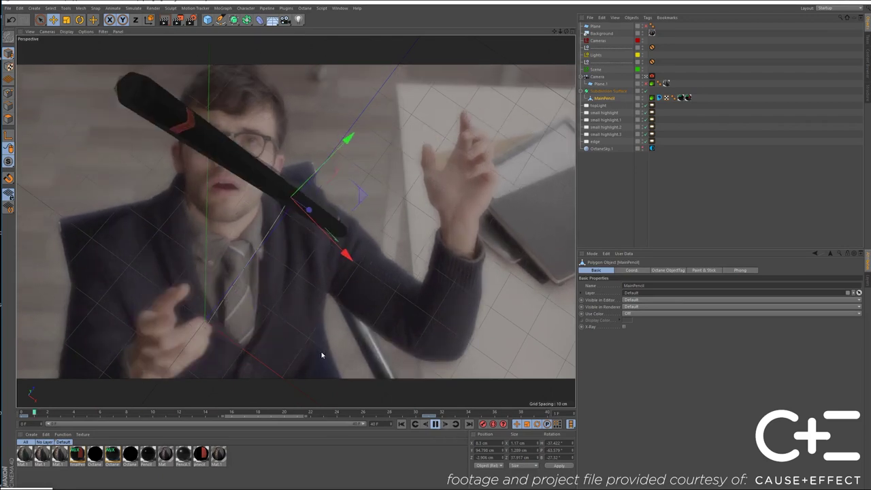
# - Stop the animation, isolate MainPencil in the viewport and replay its movement
pyautogui.press('F8')
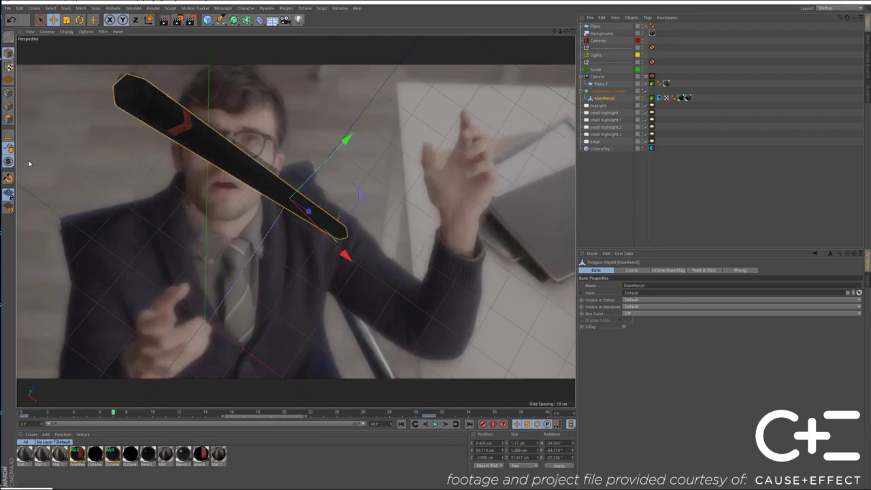
pyautogui.moveTo(8, 161); pyautogui.dragTo(34, 184)
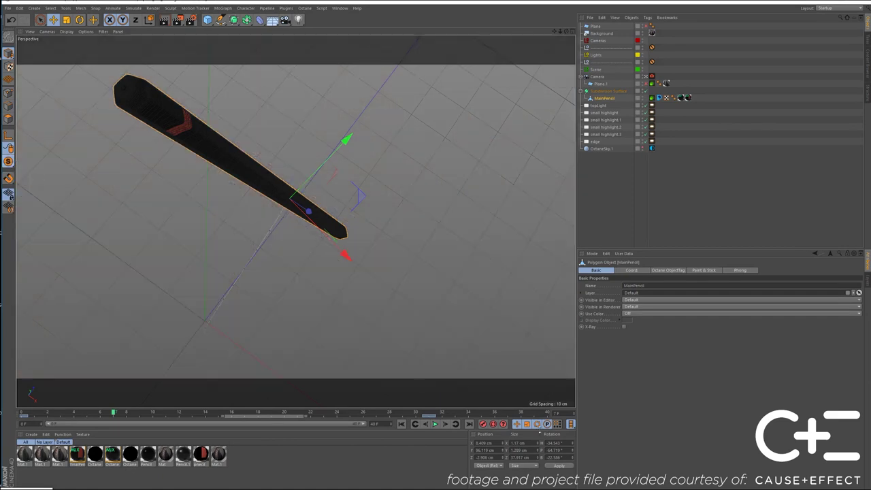
pyautogui.click(435, 423)
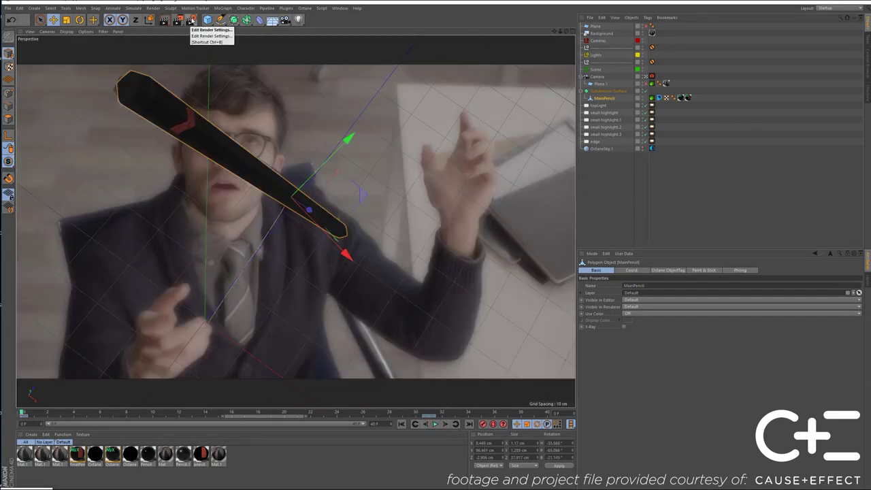
# - Run the Paint & Stick Auto Setup plugin on the pencil scene
pyautogui.click(284, 9)
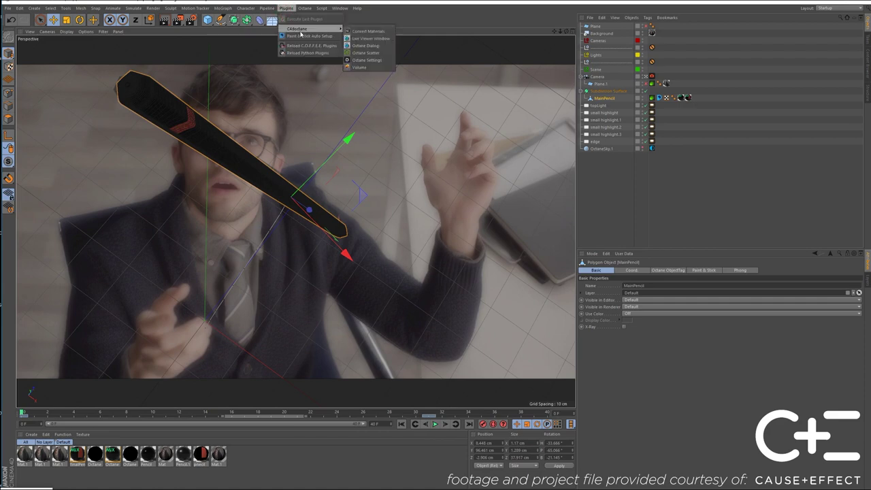
pyautogui.click(301, 36)
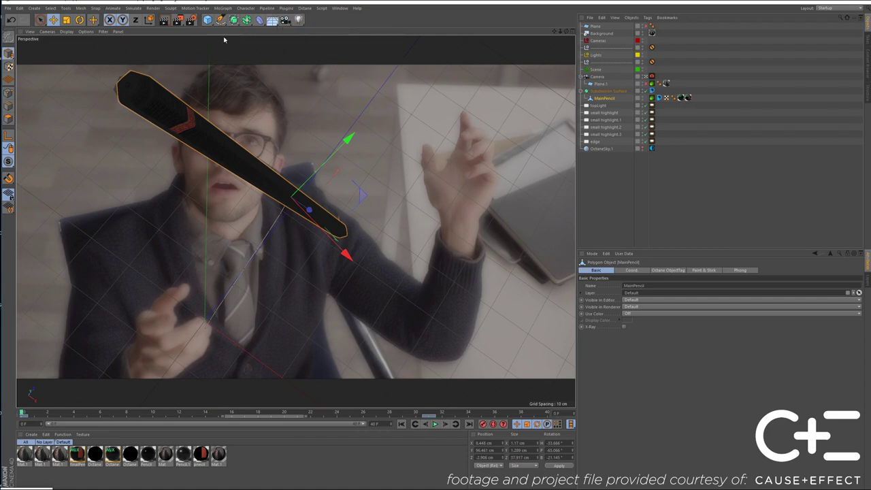
# - Check the Paint & Stick render settings, render the current frame to the Picture Viewer and list its layers
pyautogui.click(191, 19)
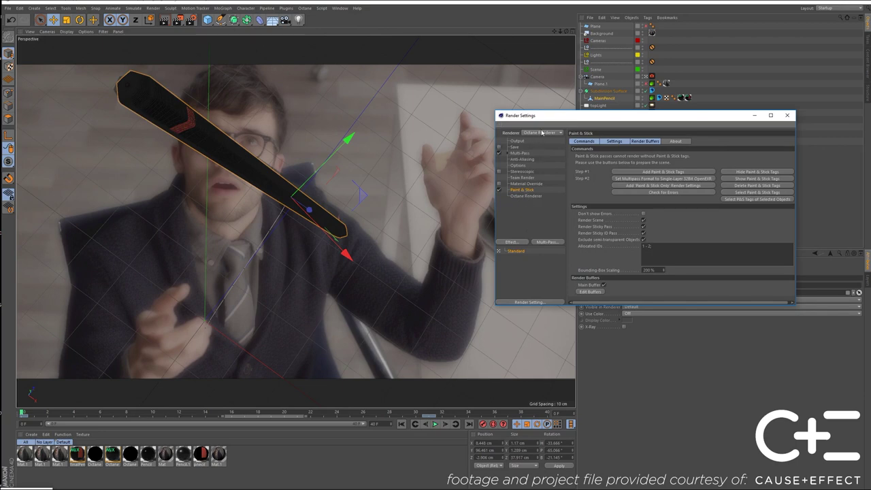
pyautogui.click(177, 19)
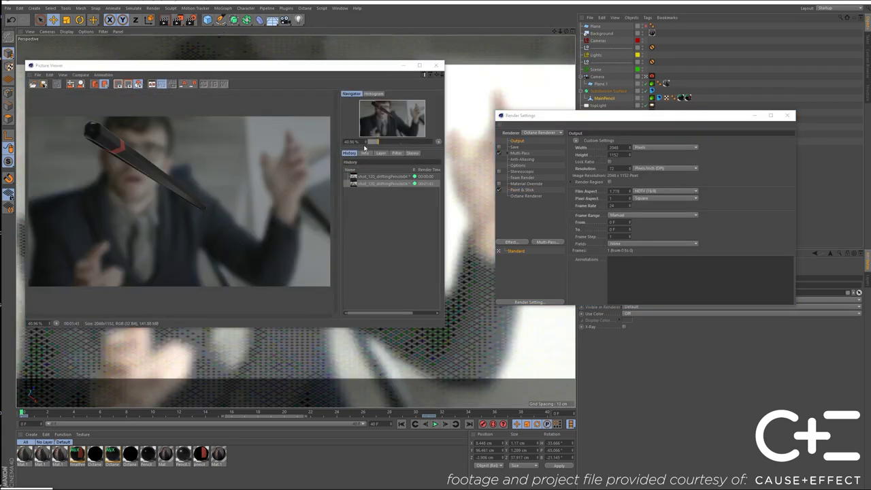
pyautogui.click(380, 153)
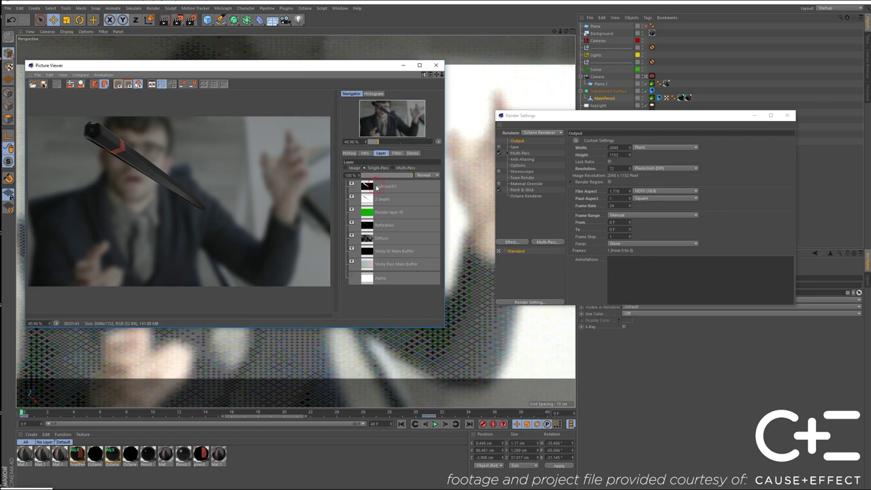
# - Examine the object mask, Z-depth, render layer ID, reflection, diffuse and Sticky ID Main Buffer passes one by one
pyautogui.click(376, 187)
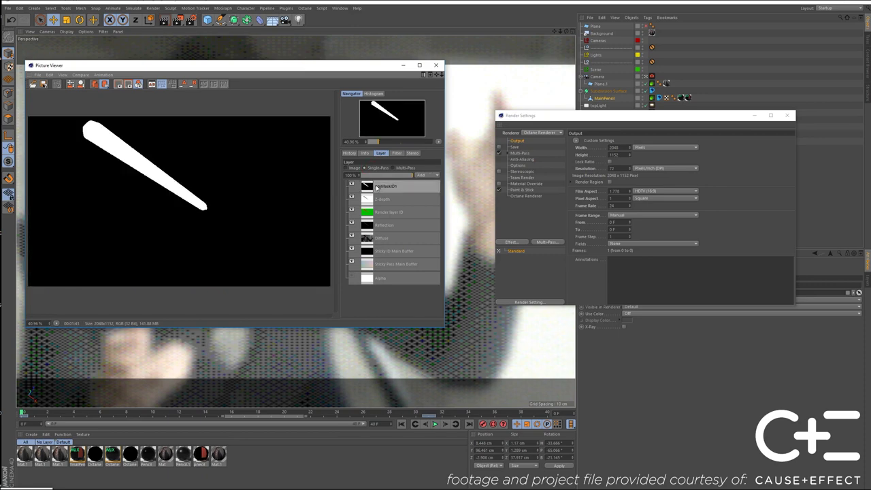
pyautogui.click(384, 199)
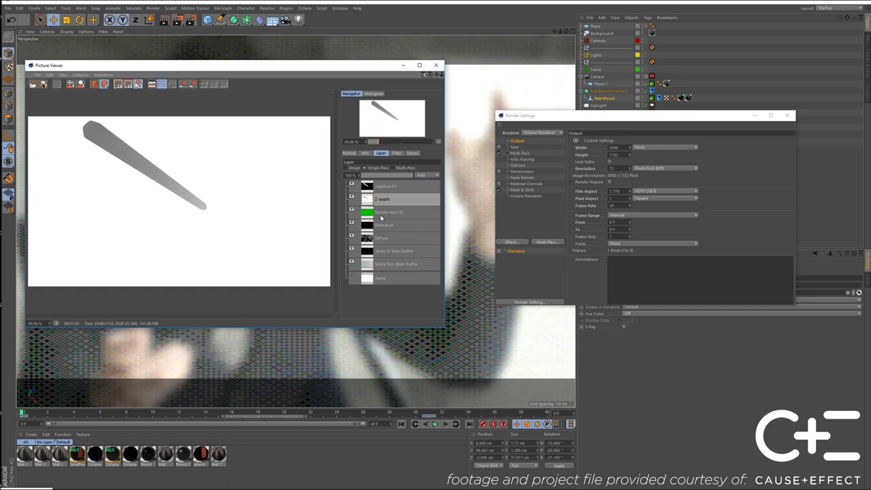
pyautogui.click(381, 213)
pyautogui.click(383, 225)
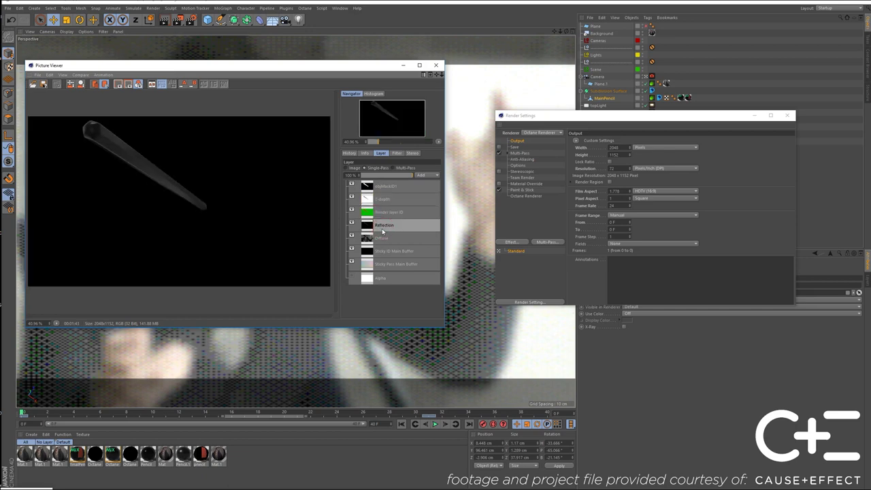
pyautogui.click(385, 237)
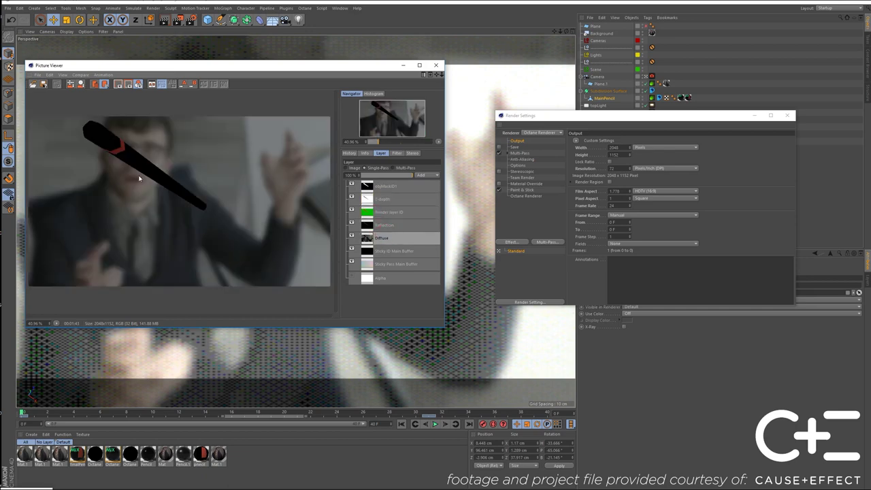
pyautogui.click(396, 254)
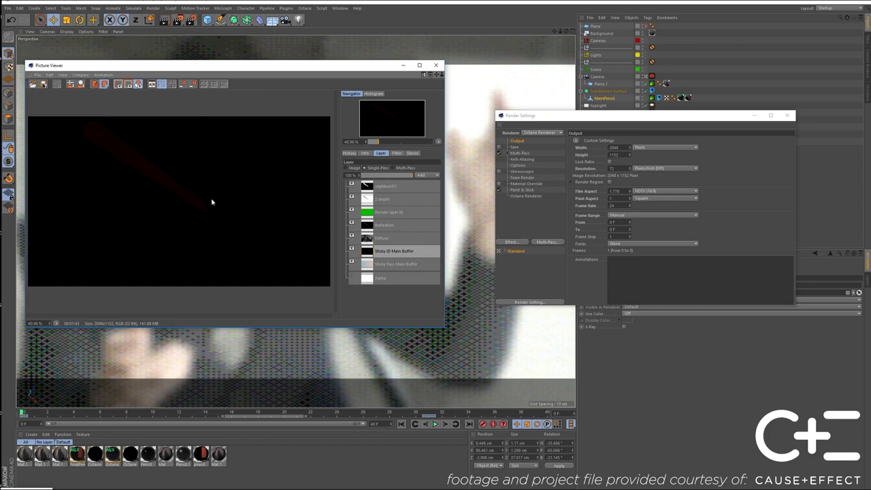
# - Raise the Picture Viewer filter's exposure to examine the dark Sticky ID pass, and switch the filter off again
pyautogui.click(397, 153)
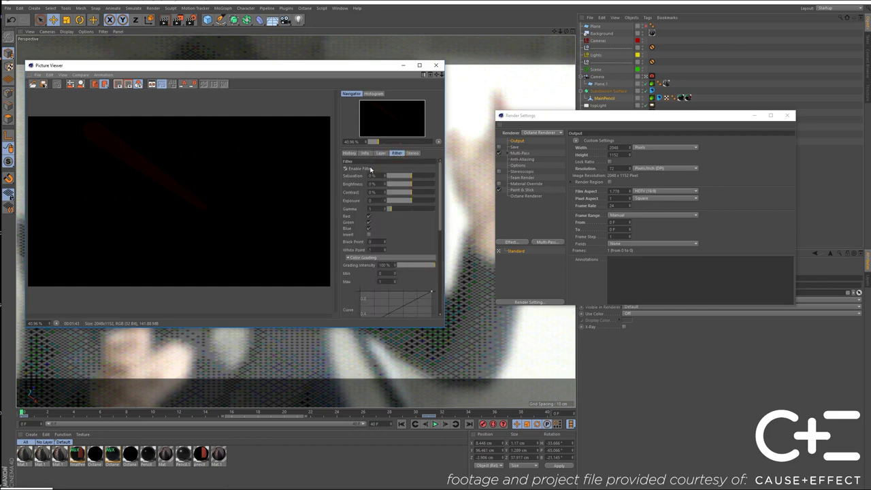
pyautogui.moveTo(416, 185); pyautogui.dragTo(428, 204)
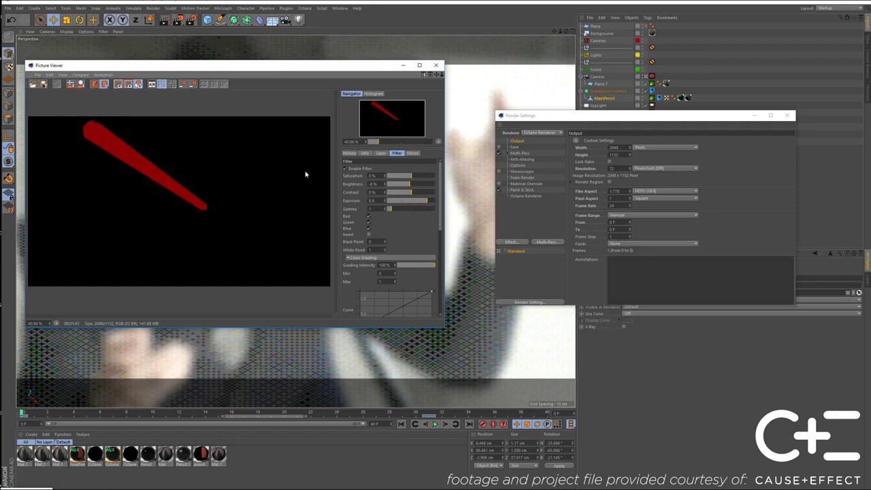
pyautogui.click(380, 154)
pyautogui.click(393, 157)
pyautogui.click(367, 167)
# - Examine the Sticky Pass Main Buffer and close the Picture Viewer
pyautogui.click(380, 153)
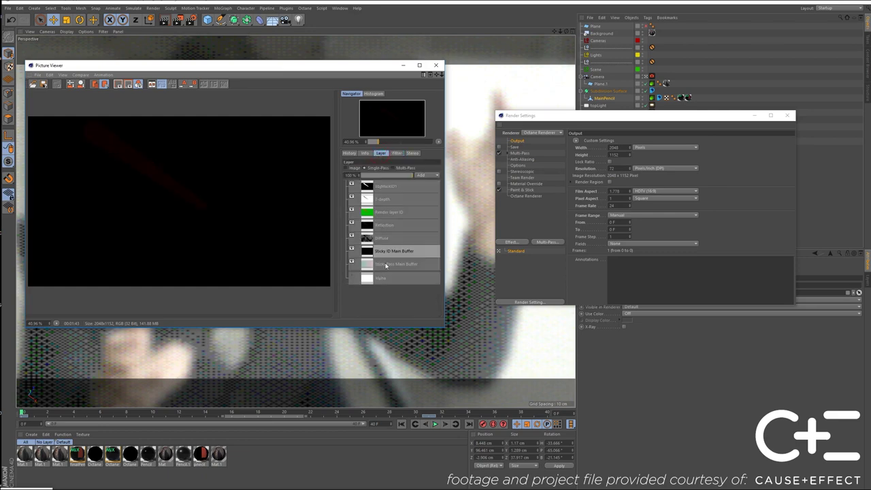
pyautogui.click(385, 264)
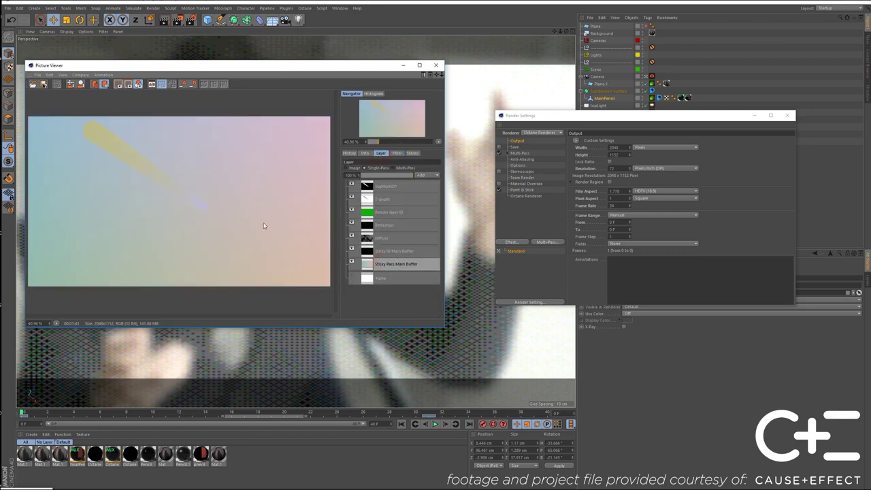
pyautogui.click(436, 66)
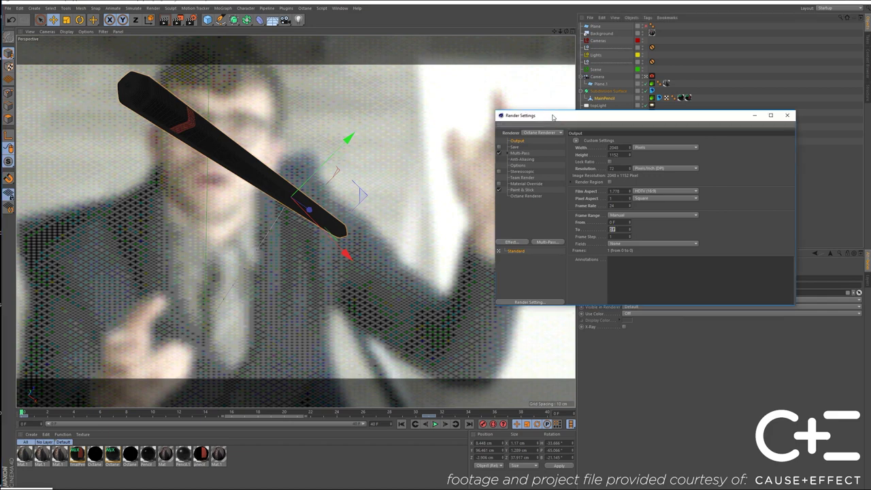
# - Add the "Paint & Stick Only" render settings and render the scene, continuing without a save file name
pyautogui.moveTo(552, 116); pyautogui.dragTo(518, 111)
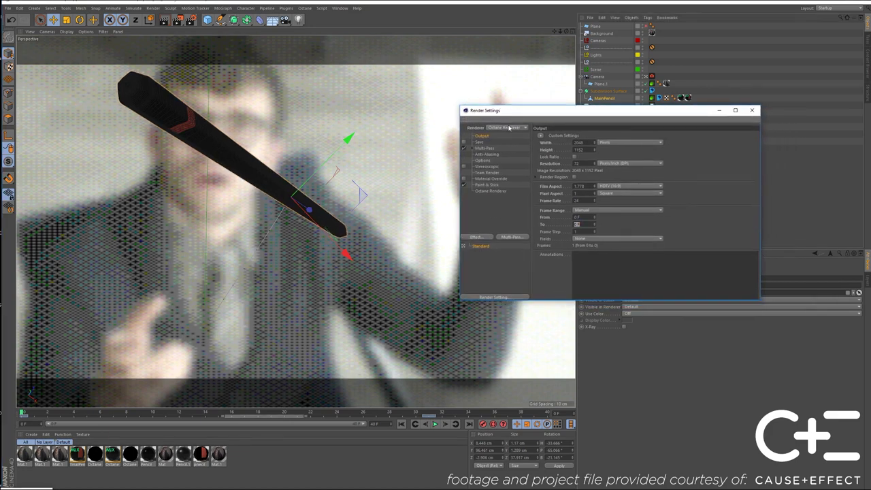
pyautogui.click(483, 185)
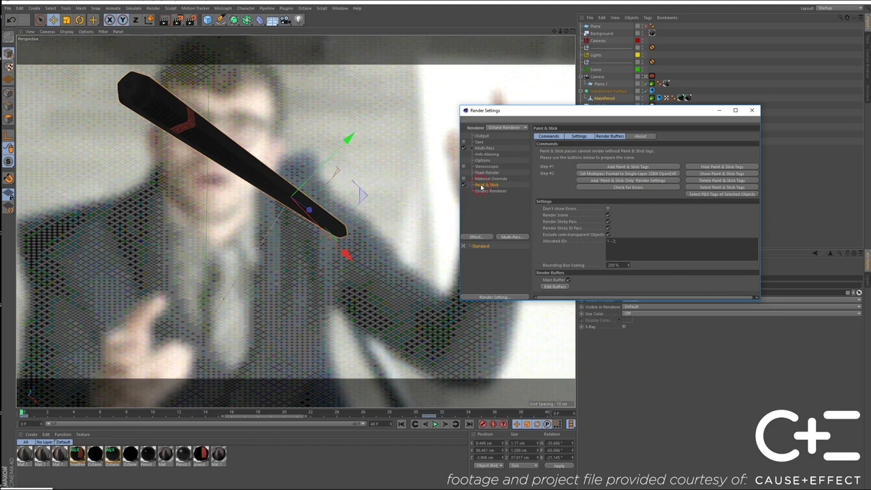
pyautogui.click(582, 181)
pyautogui.hotkey('shift', 'r')
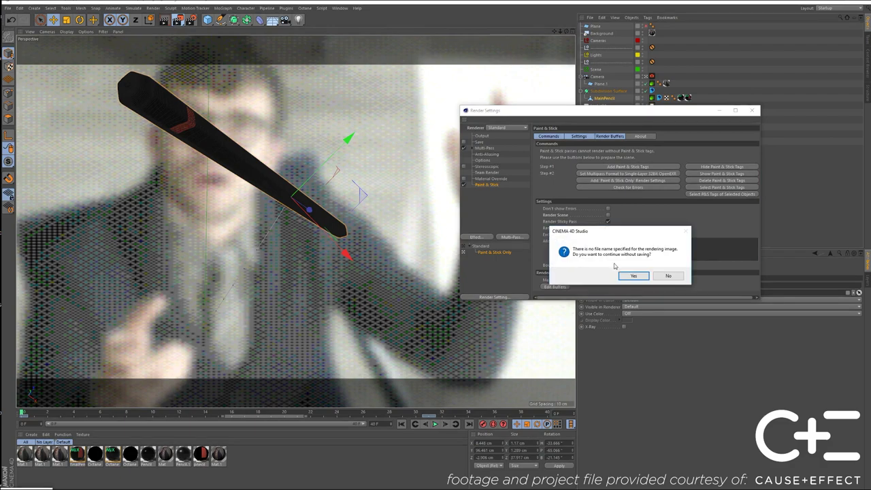
pyautogui.click(633, 275)
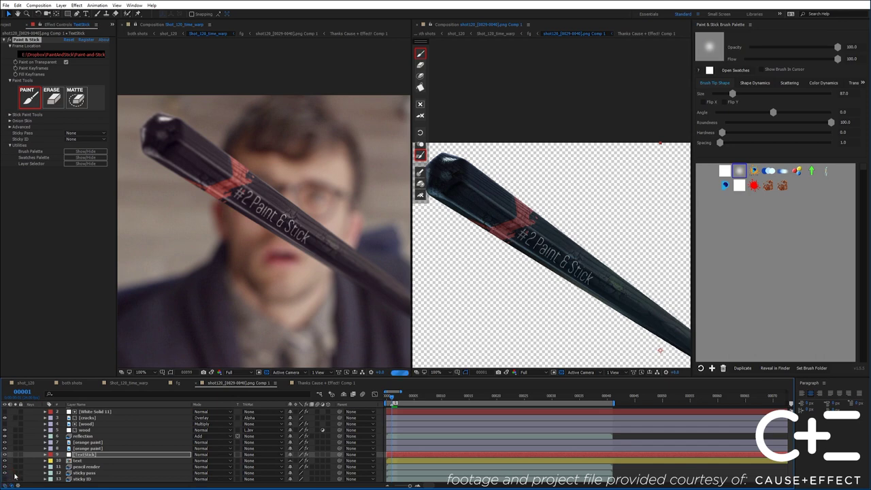
# - Switch to After Effects and solo the sticky pass and pencil render layers
pyautogui.click(15, 474)
pyautogui.click(17, 466)
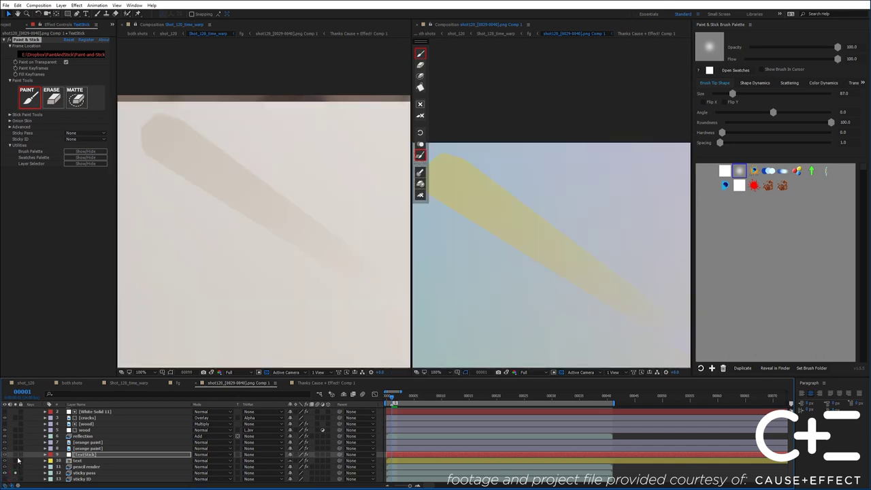
pyautogui.click(16, 467)
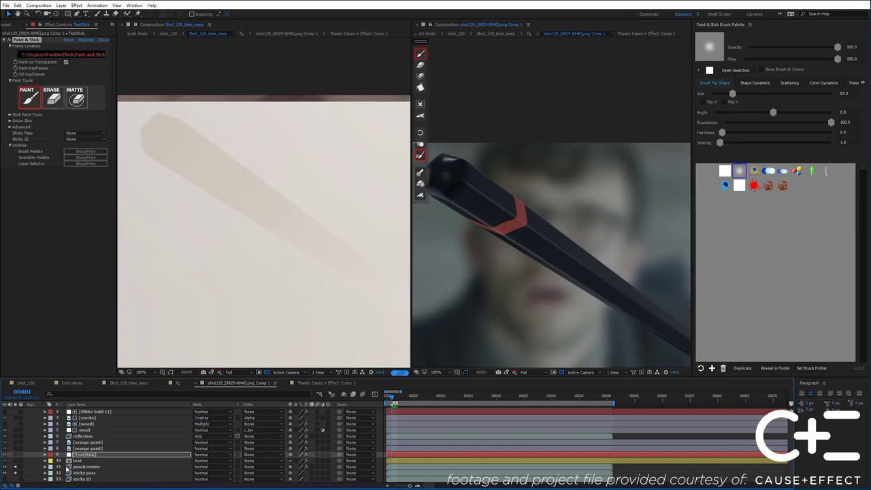
# - Set the pencil render layer's opacity to 50% and compare it with the sticky pass back to frame 0
pyautogui.click(76, 467)
pyautogui.press('t')
pyautogui.click(291, 473)
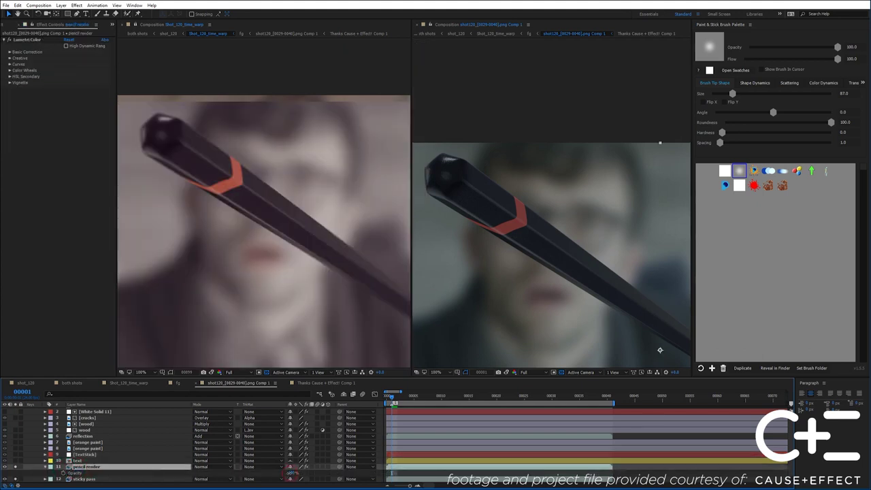
pyautogui.write('50')
pyautogui.press('Return')
pyautogui.press(',')
pyautogui.moveTo(397, 397)
pyautogui.mouseDown()
pyautogui.moveTo(598, 408)
pyautogui.moveTo(323, 407)
pyautogui.mouseUp()
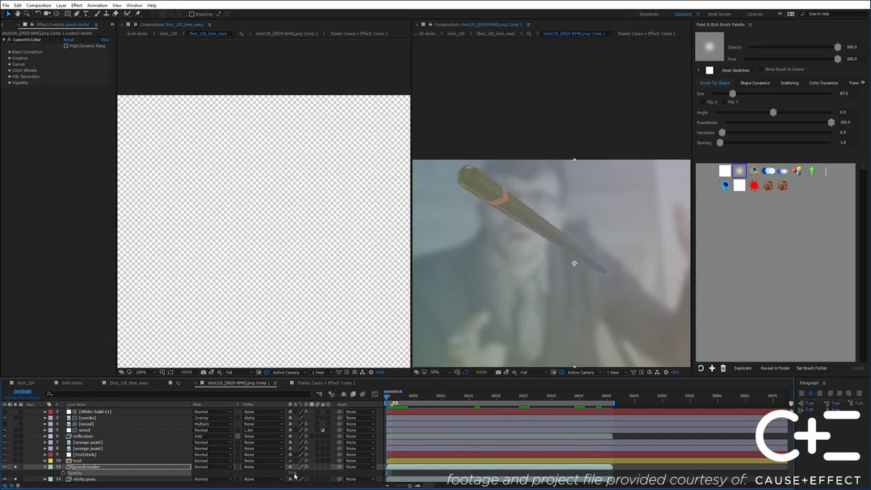
# - Undo the opacity change, unsolo the pencil render and scrub through the sticky pass on its own
pyautogui.hotkey('ctrl', 'z')
pyautogui.click(16, 466)
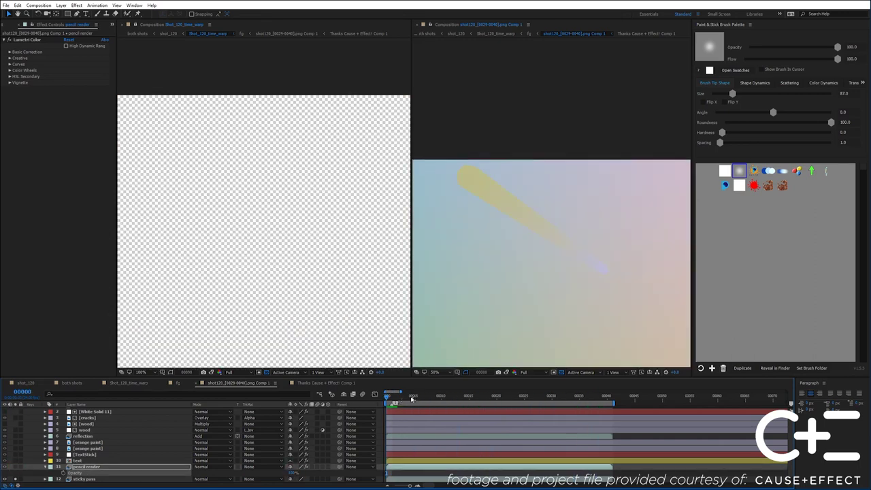
pyautogui.moveTo(395, 400)
pyautogui.mouseDown()
pyautogui.moveTo(609, 402)
pyautogui.moveTo(454, 408)
pyautogui.moveTo(562, 409)
pyautogui.mouseUp()
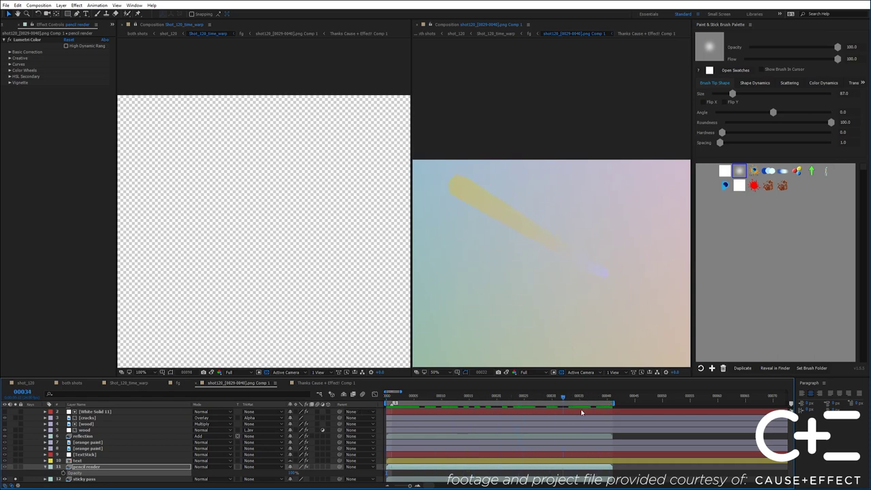
# - Solo the sticky ID layer to examine the pencil's ID color, and restore the view of all layers
pyautogui.click(160, 453)
pyautogui.click(15, 467)
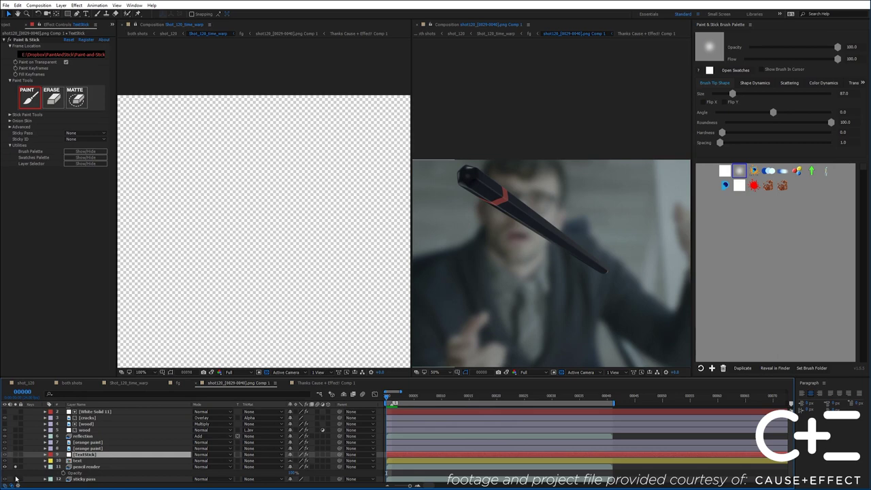
pyautogui.click(16, 479)
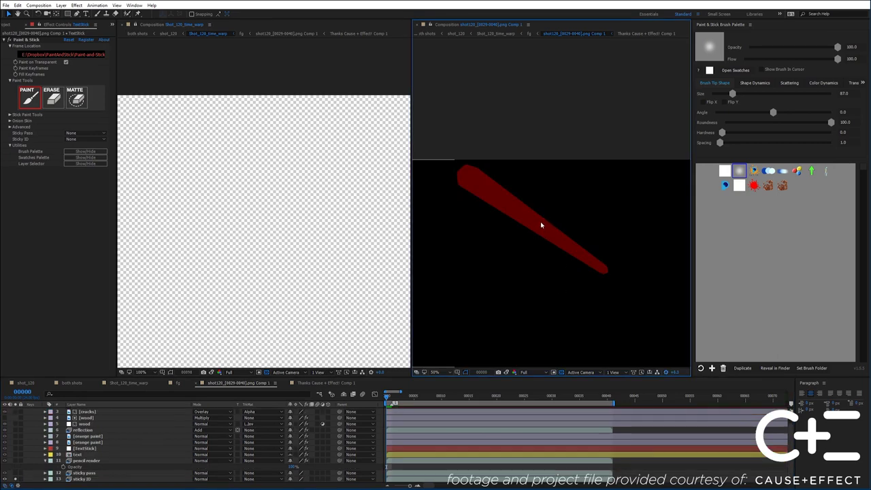
pyautogui.click(665, 373)
pyautogui.click(15, 480)
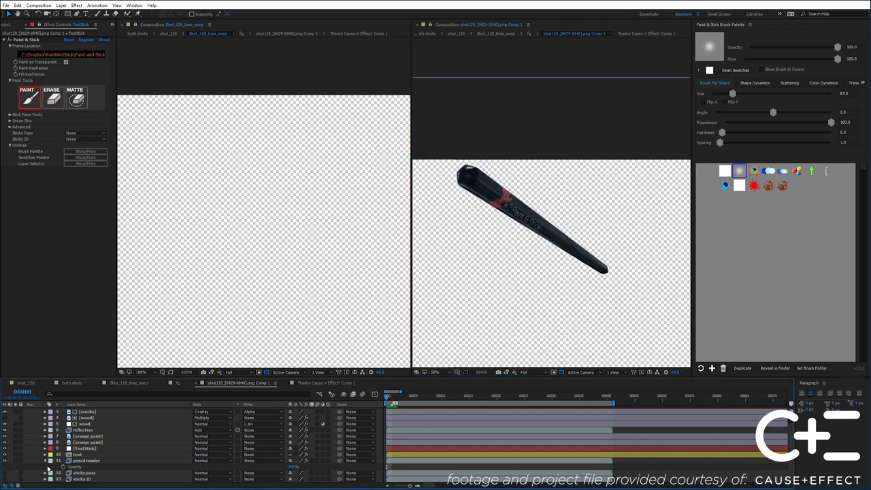
# - In the TextStick layer's Paint & Stick effect, set Sticky Pass to "12. sticky pass" and Sticky ID to "13. sticky ID"
pyautogui.click(85, 448)
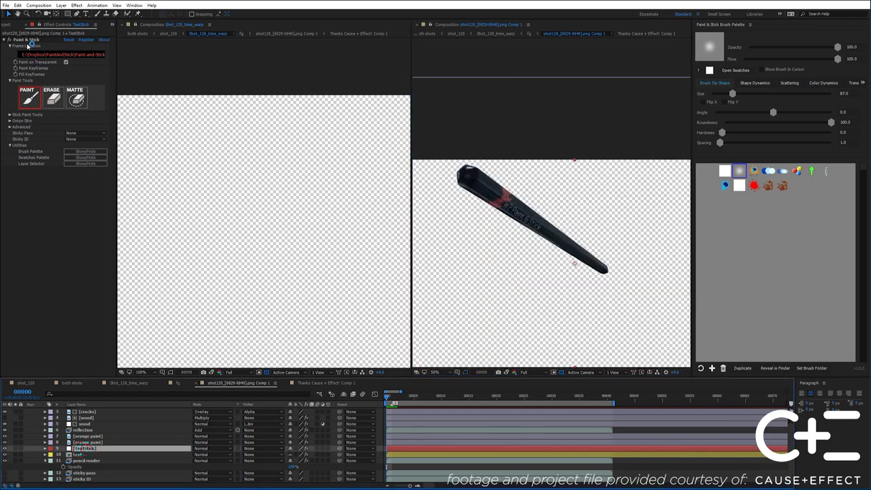
pyautogui.click(29, 41)
pyautogui.click(85, 138)
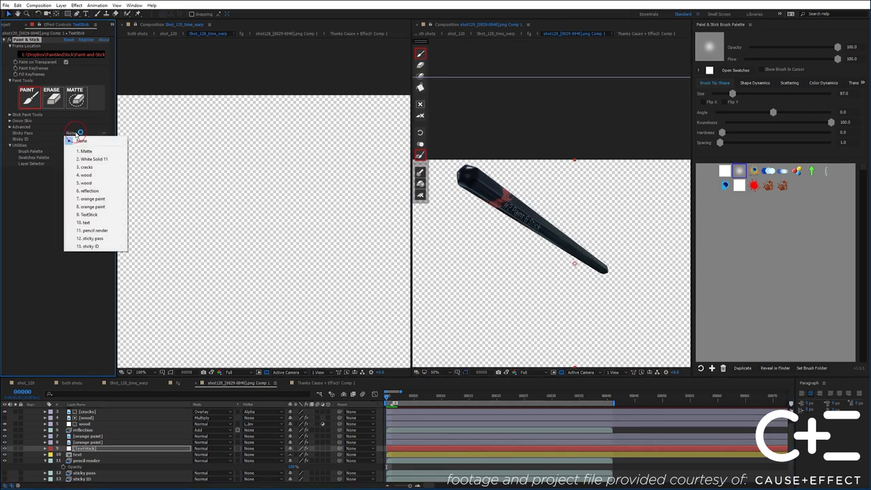
pyautogui.click(100, 241)
pyautogui.click(85, 139)
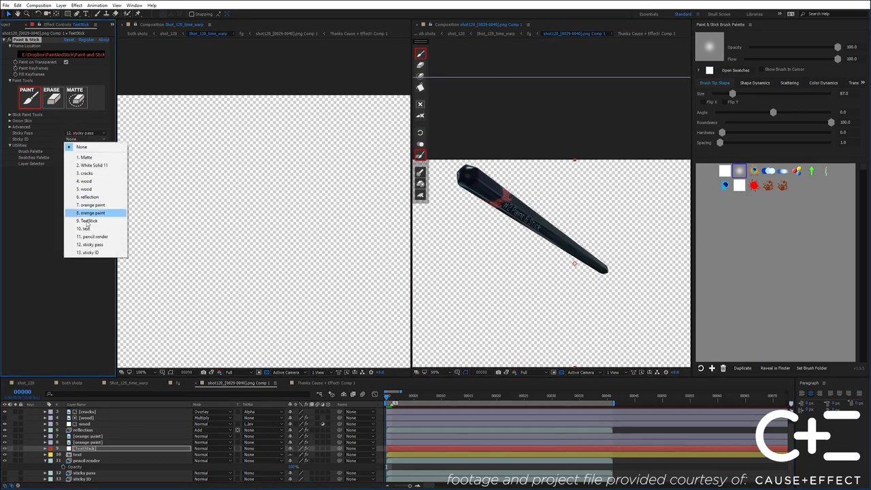
pyautogui.click(92, 253)
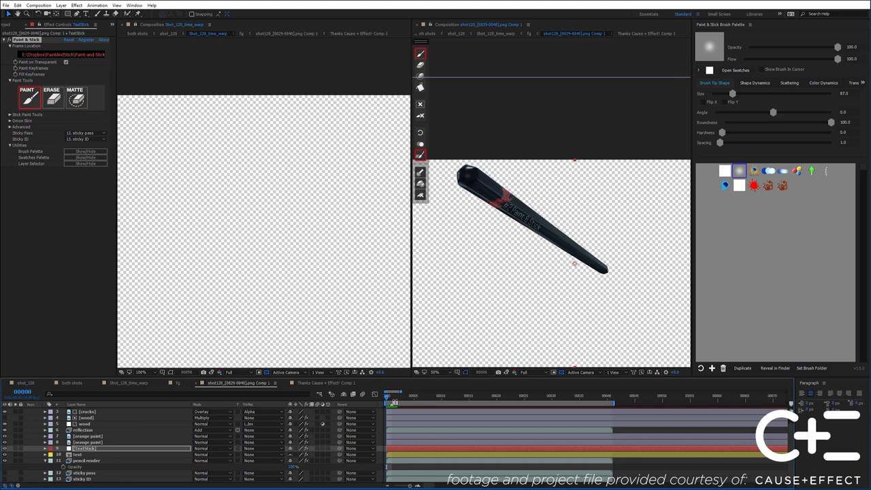
# - At frame 1, solo the text layer, turn off the transparency grid and capture the screen as paint on TextStick
pyautogui.click(394, 398)
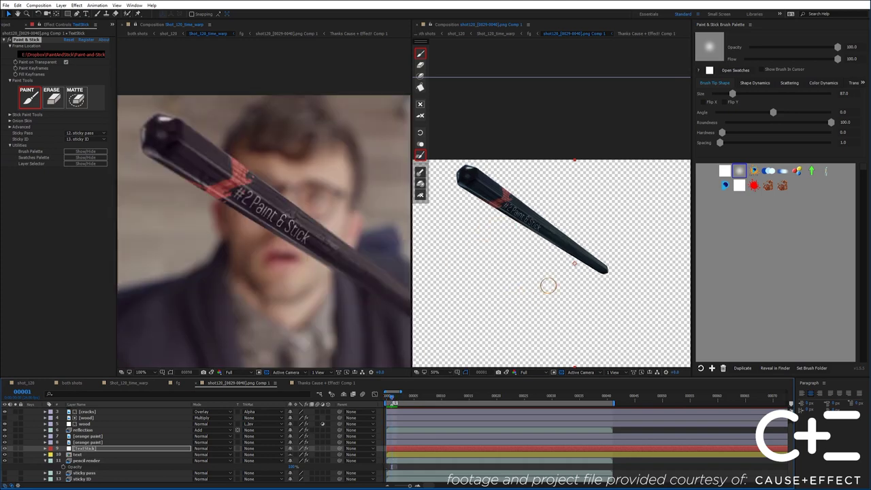
pyautogui.click(16, 455)
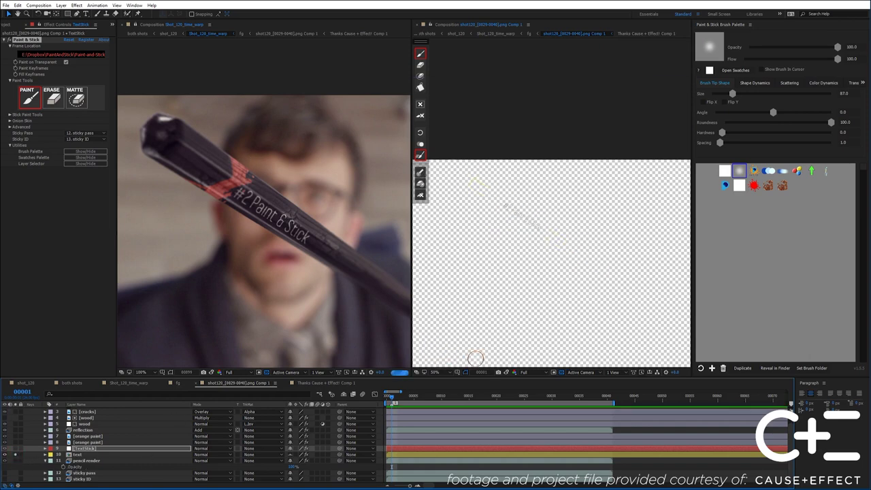
pyautogui.click(560, 373)
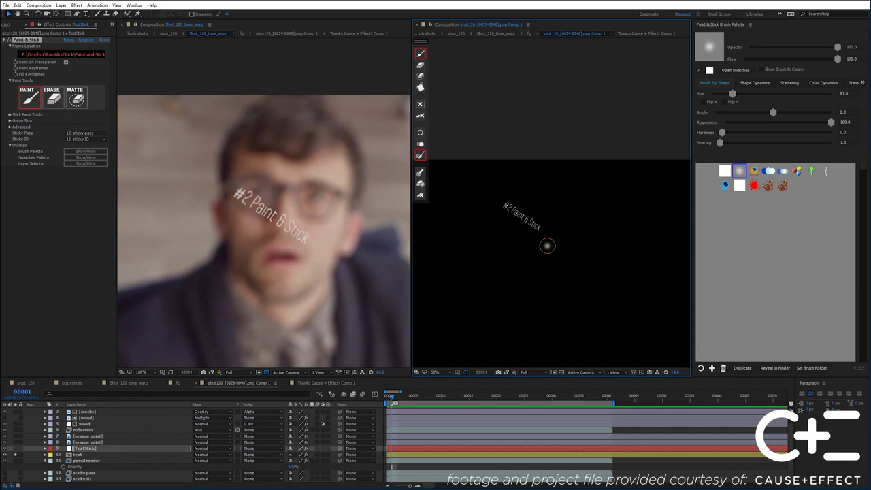
pyautogui.press('c')
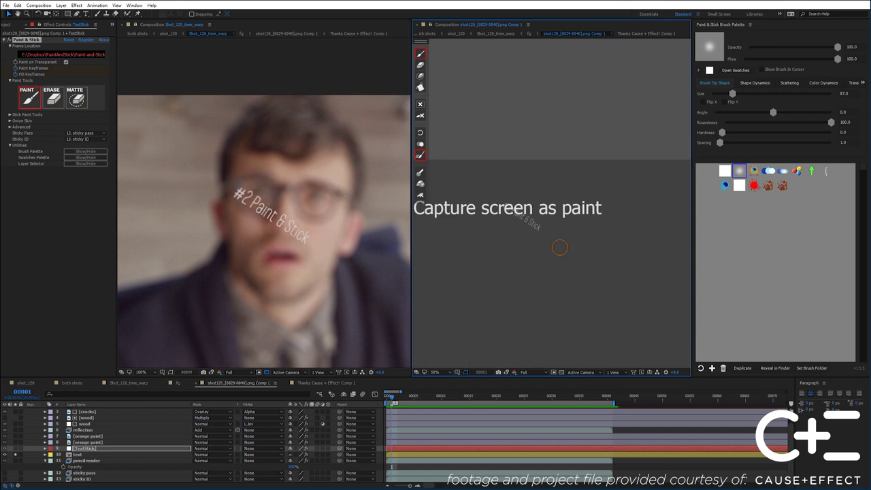
pyautogui.click(560, 247)
# - Delete the original text layer and reveal the TextStick layer's Paint & Stick keyframes
pyautogui.click(78, 455)
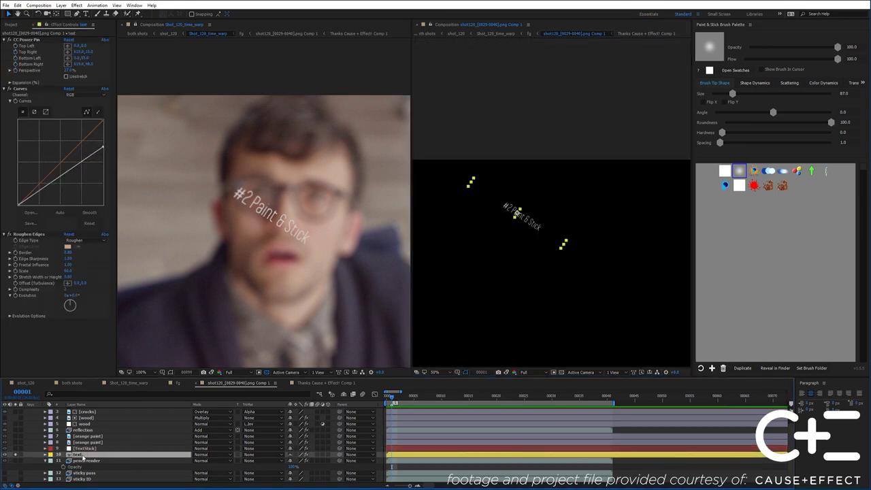
pyautogui.press('Delete')
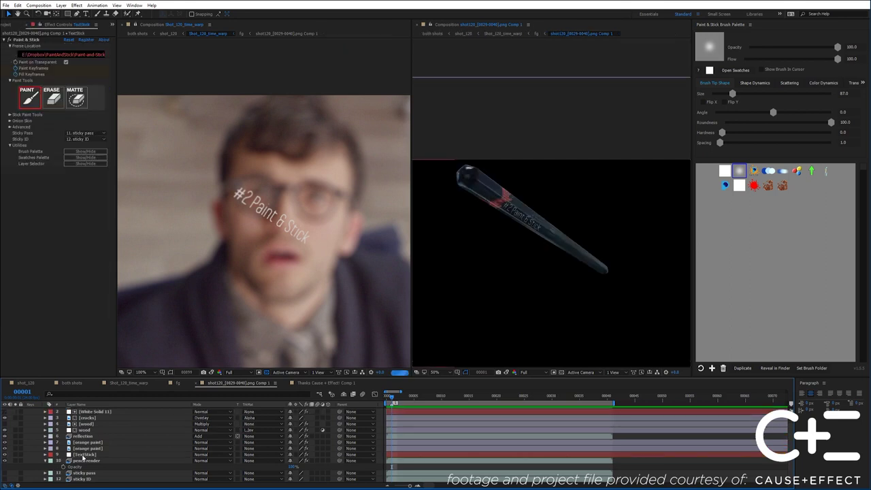
pyautogui.click(83, 454)
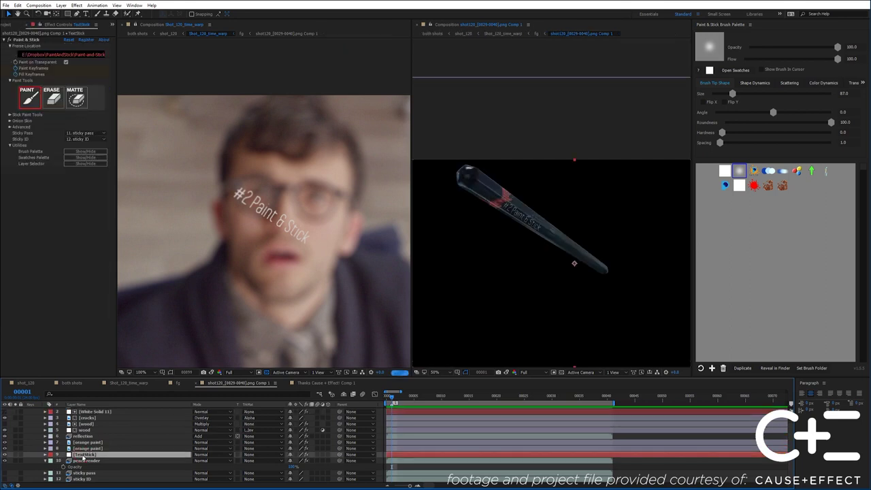
pyautogui.click(26, 40)
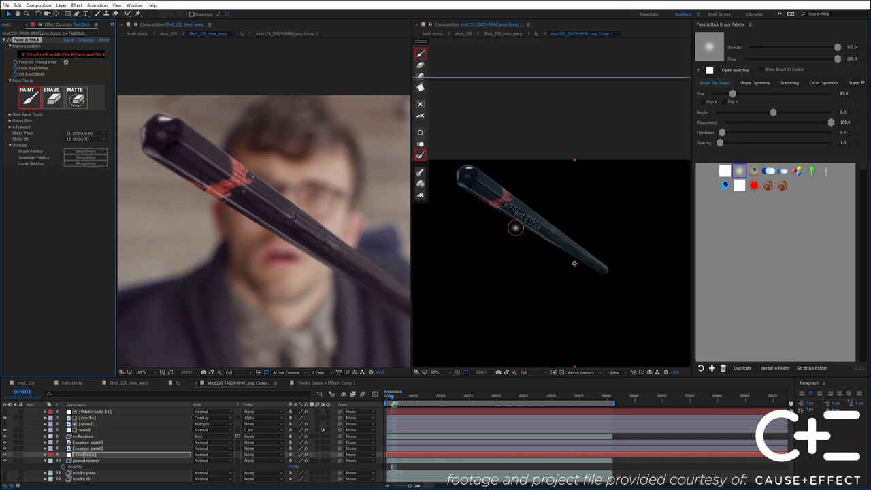
pyautogui.press('e')
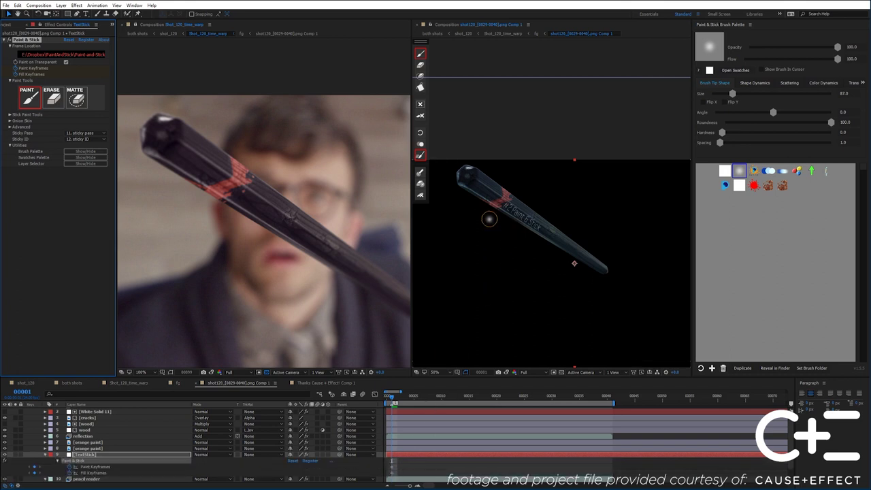
# - Try erasing the middle of the #2 Paint & Stick lettering on TextStick, undo the stroke and erase across it again
pyautogui.click(420, 63)
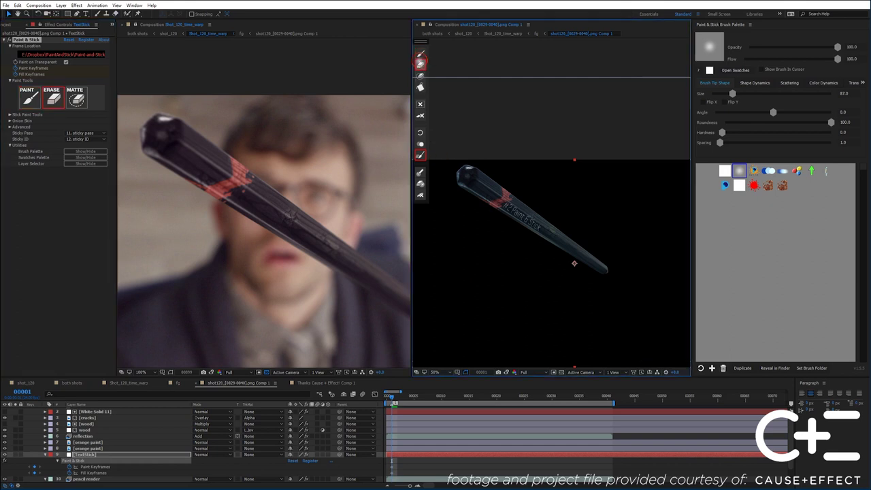
pyautogui.scroll(1, 491, 171)
pyautogui.click(720, 170)
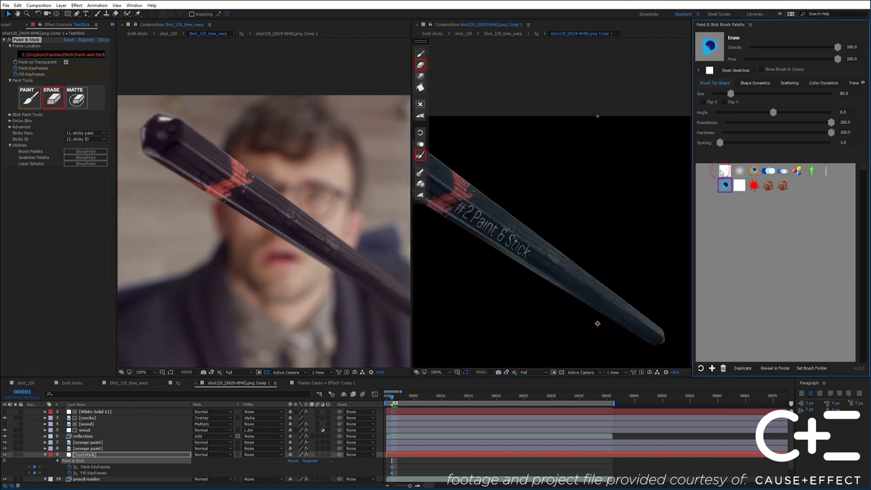
pyautogui.moveTo(467, 227); pyautogui.dragTo(519, 196)
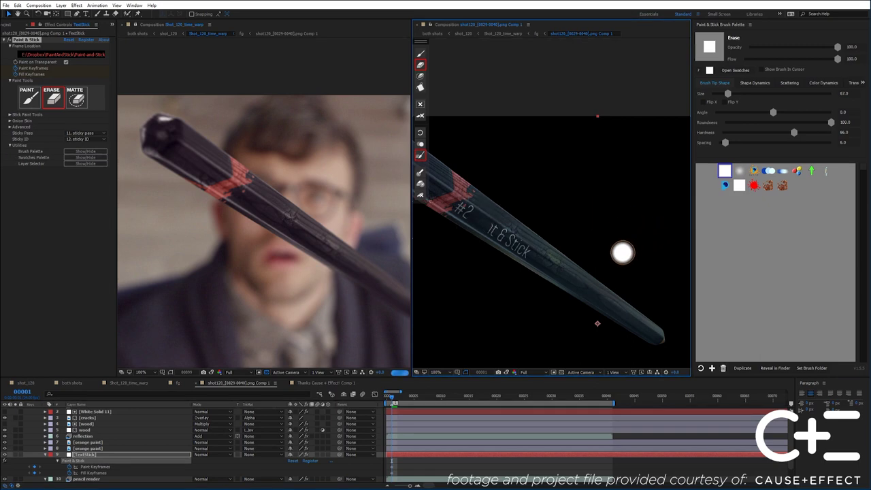
pyautogui.hotkey('ctrl', 'z')
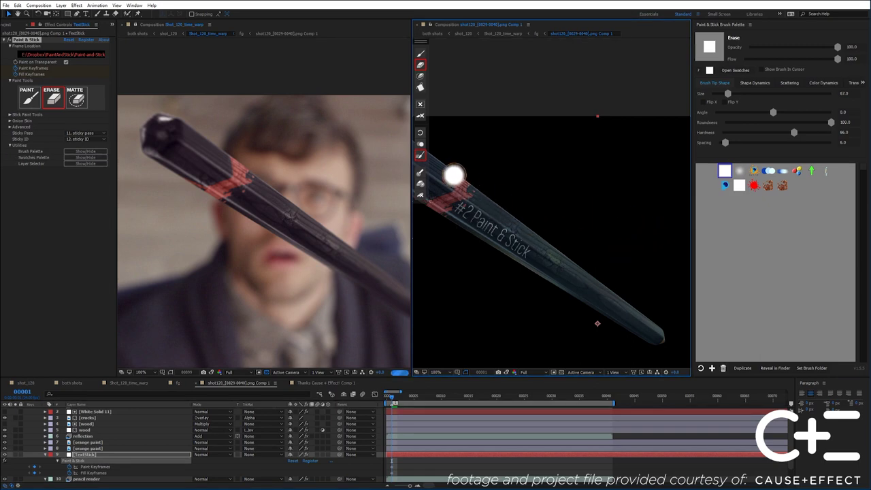
pyautogui.click(423, 160)
pyautogui.moveTo(486, 248)
pyautogui.mouseDown()
pyautogui.moveTo(515, 215)
pyautogui.moveTo(571, 238)
pyautogui.moveTo(611, 273)
pyautogui.mouseUp()
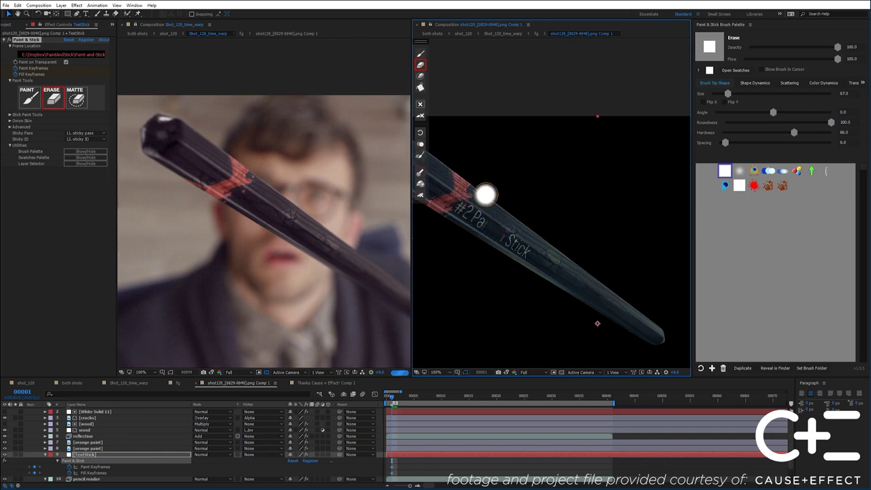
# - Unsolo and hide the text layer, and stick TextStick's captured lettering to the pencil's motion with Paint & Stick
pyautogui.click(79, 455)
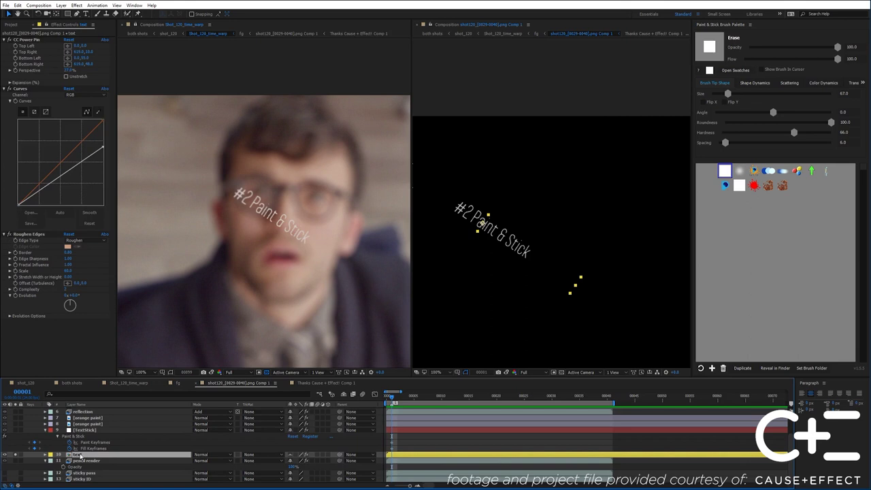
pyautogui.click(6, 455)
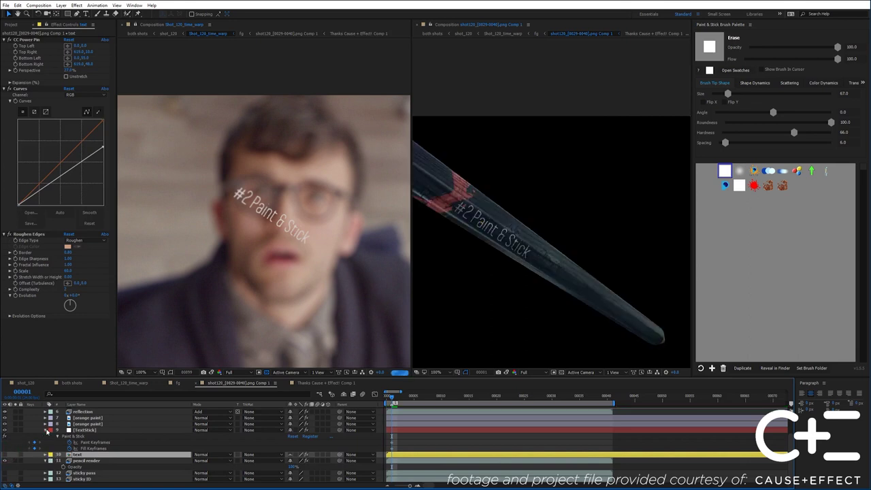
pyautogui.click(45, 430)
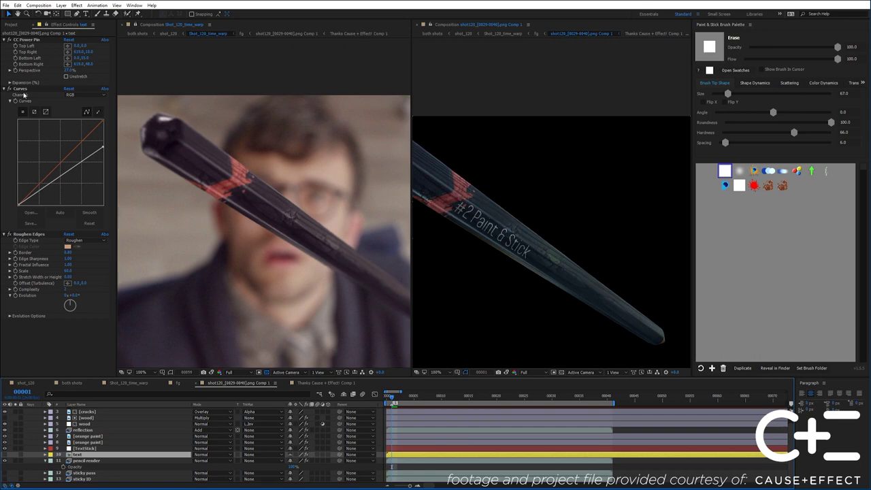
pyautogui.click(95, 448)
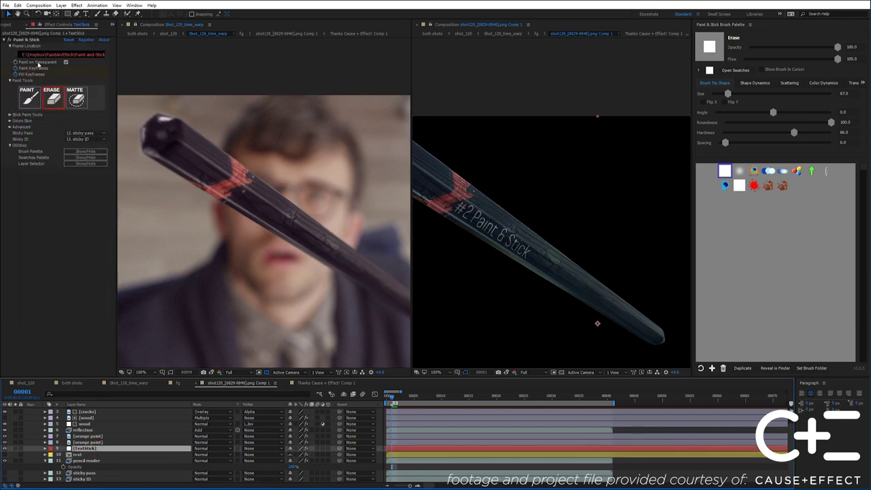
pyautogui.click(27, 41)
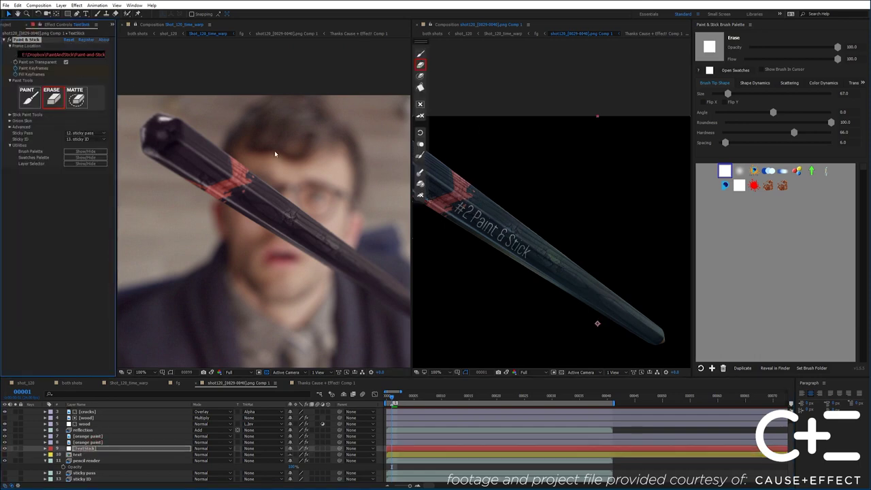
pyautogui.click(421, 172)
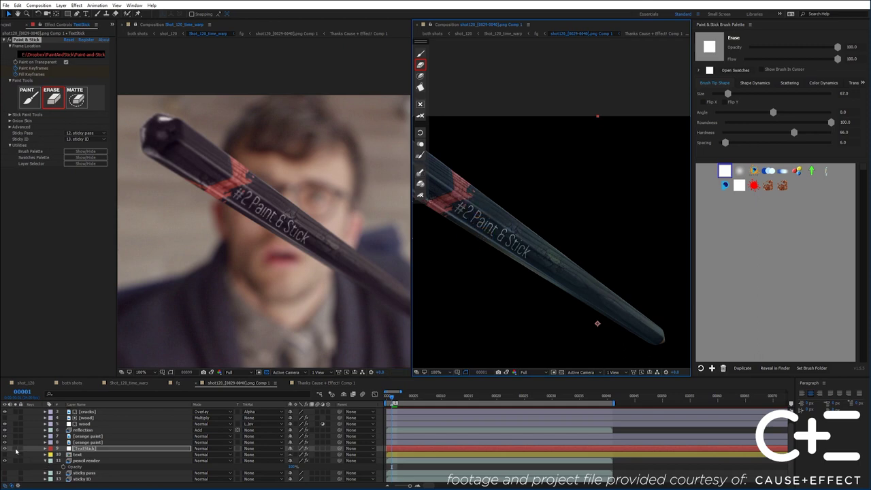
# - Solo TextStick and the pencil render, and play back and scrub the shot to check the lettering's motion
pyautogui.click(16, 450)
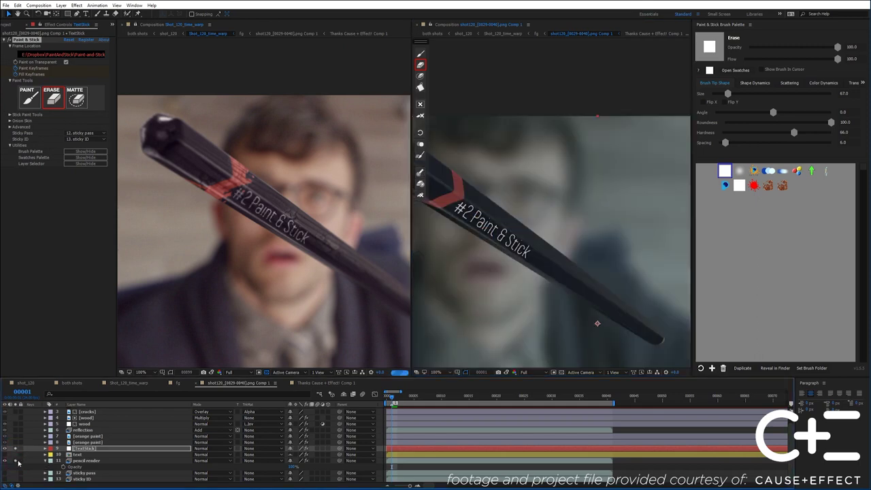
pyautogui.scroll(-1, 515, 311)
pyautogui.press('space')
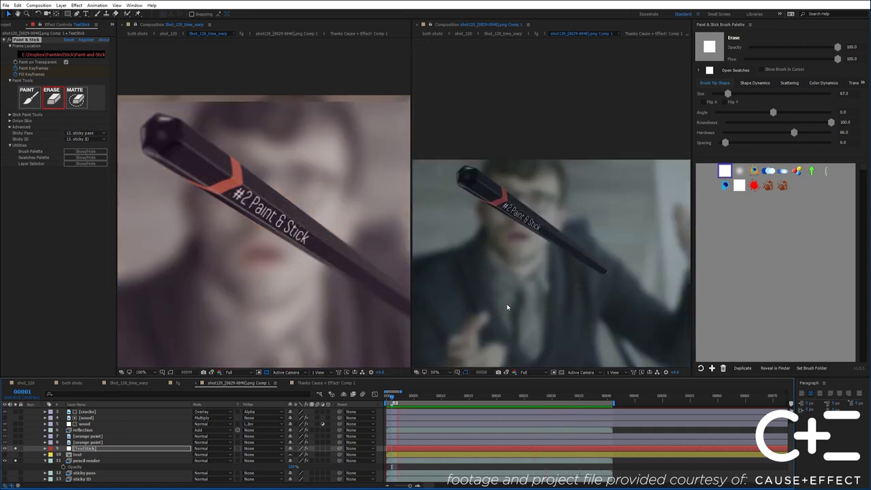
pyautogui.press('space')
pyautogui.moveTo(496, 395); pyautogui.dragTo(473, 401)
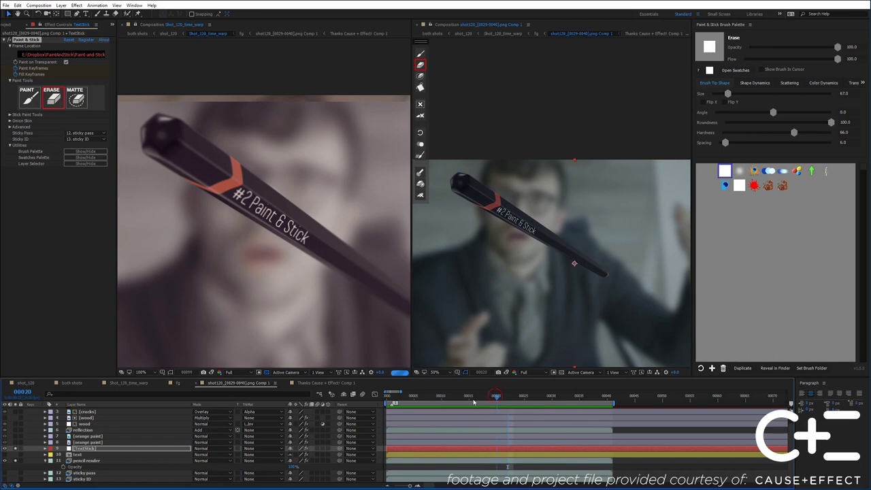
# - At frame 1, duplicate the TextStick layer and rename the copy "red paint"
pyautogui.click(393, 395)
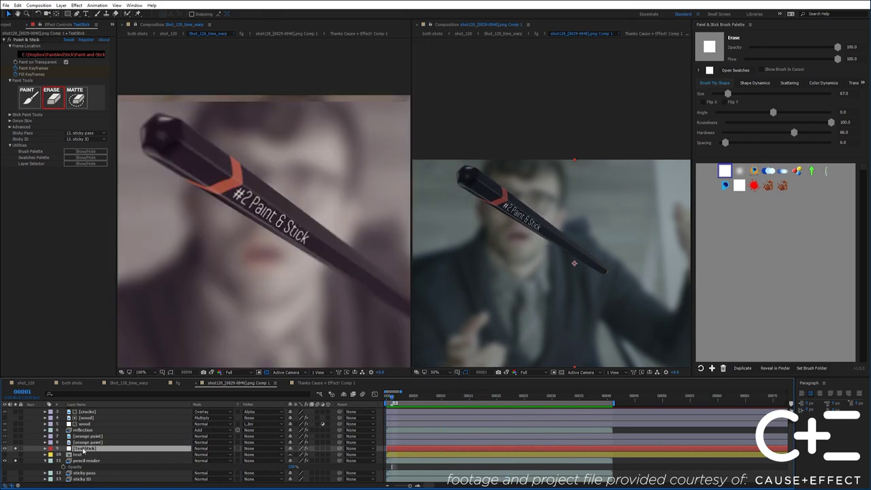
pyautogui.hotkey('ctrl', 'd')
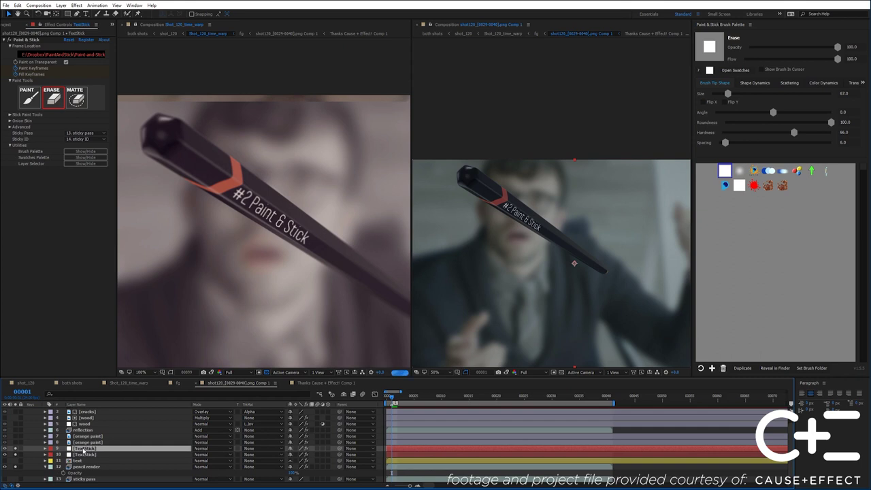
pyautogui.press('Return')
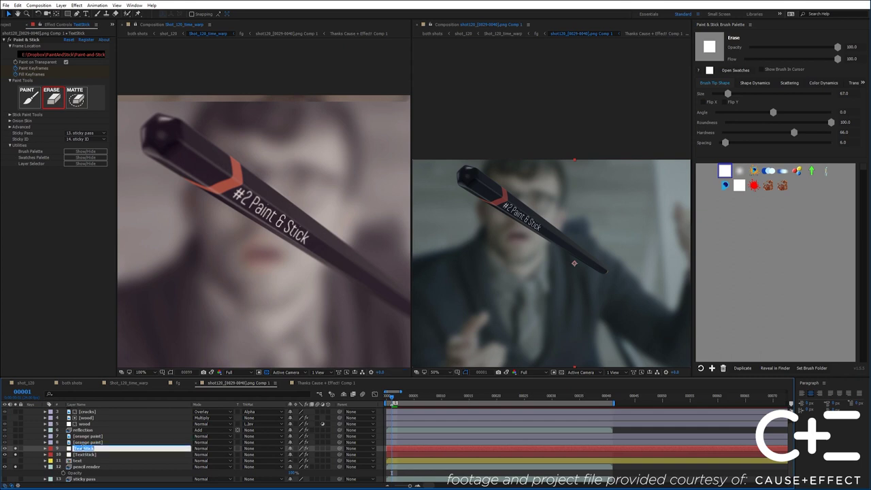
pyautogui.write('red paint')
pyautogui.press('Return')
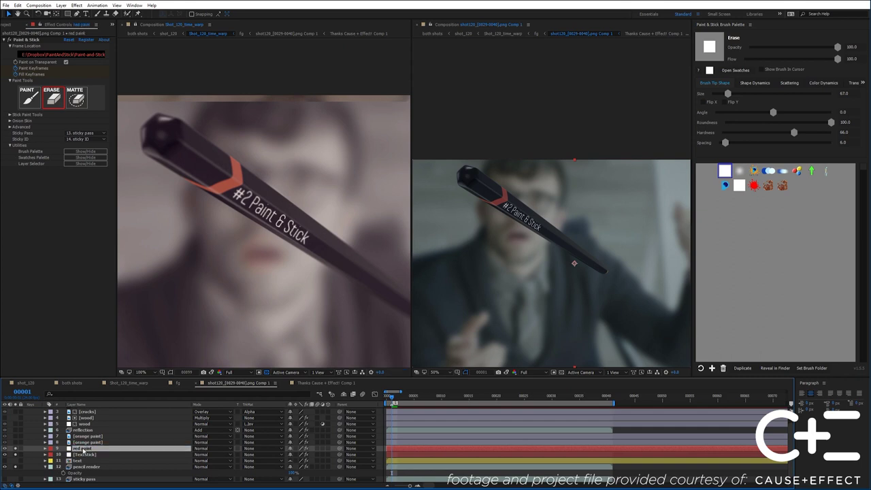
# - Leave only the red paint layer soloed, clear the copied lettering from its frames and return to frame 1
pyautogui.click(27, 40)
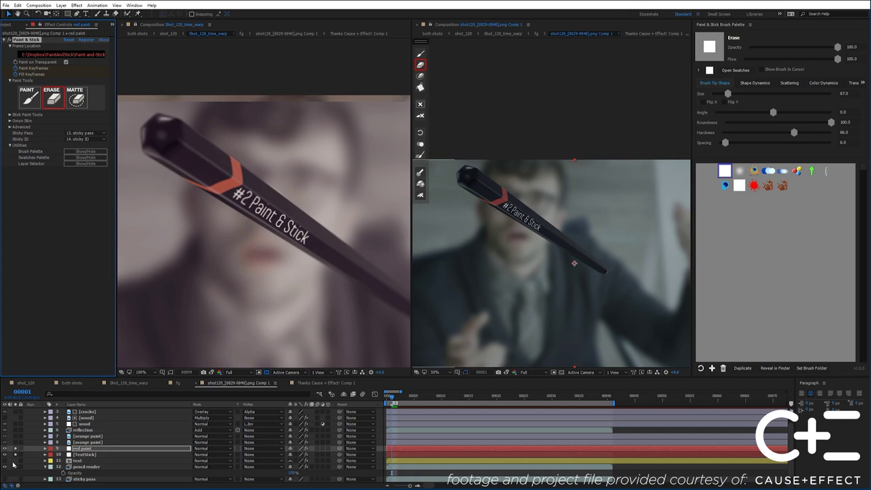
pyautogui.click(17, 468)
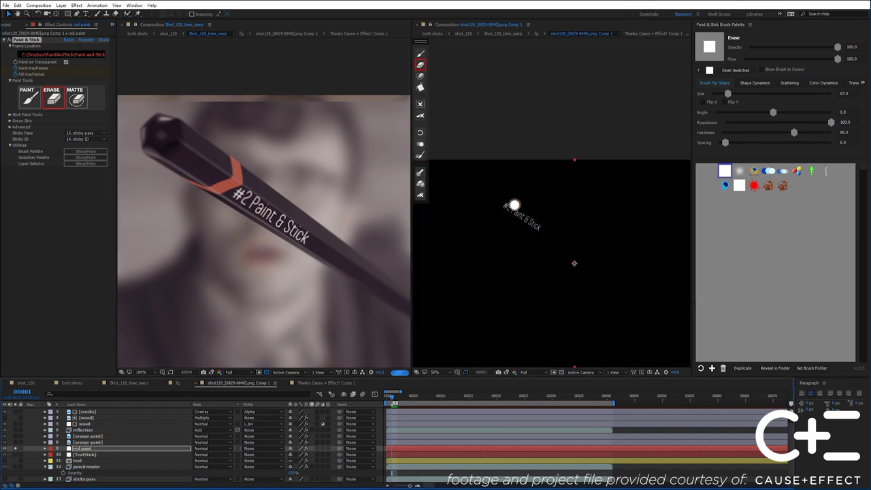
pyautogui.moveTo(410, 402); pyautogui.dragTo(464, 400)
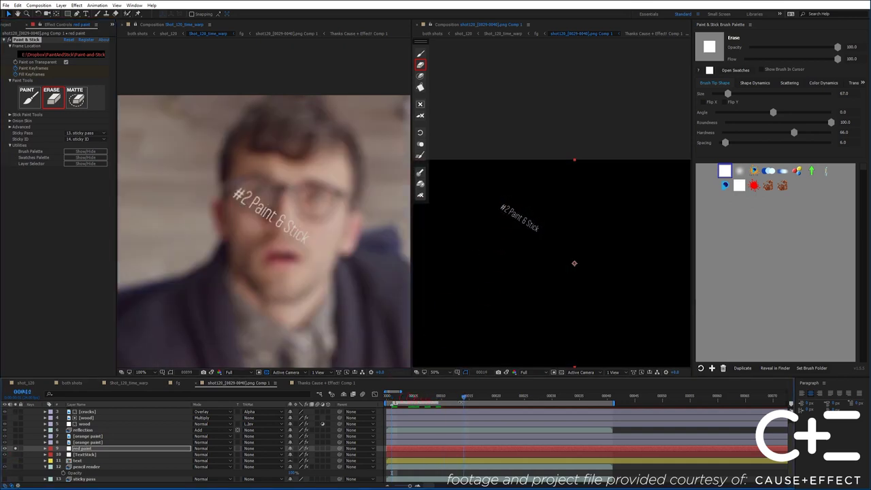
pyautogui.click(421, 195)
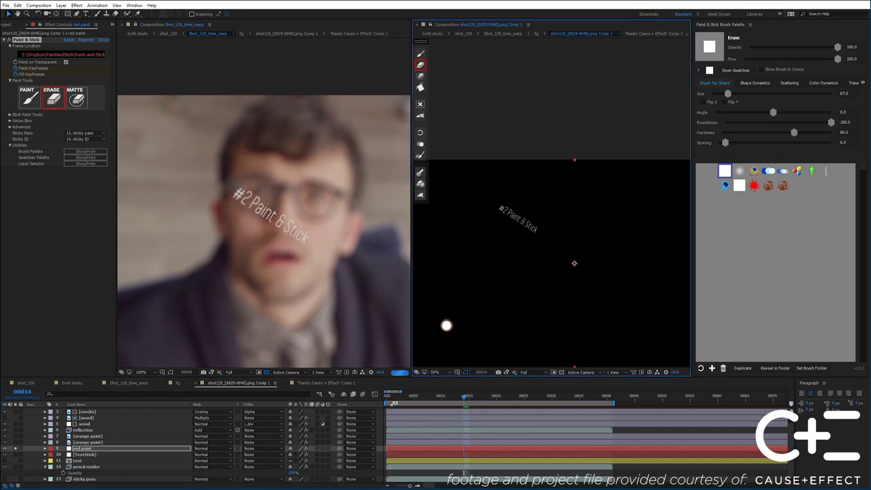
pyautogui.moveTo(464, 396); pyautogui.dragTo(393, 403)
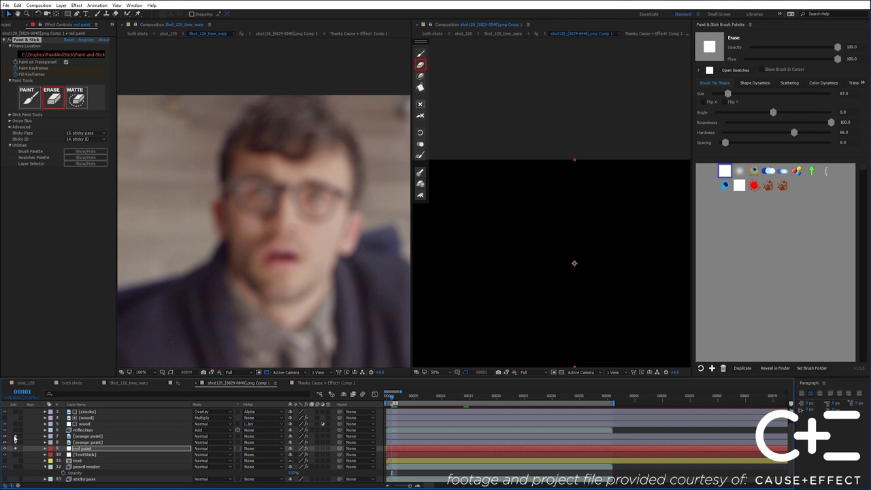
# - Solo both orange paint layers, capture them as paint on the red paint layer and hide the two originals
pyautogui.click(15, 439)
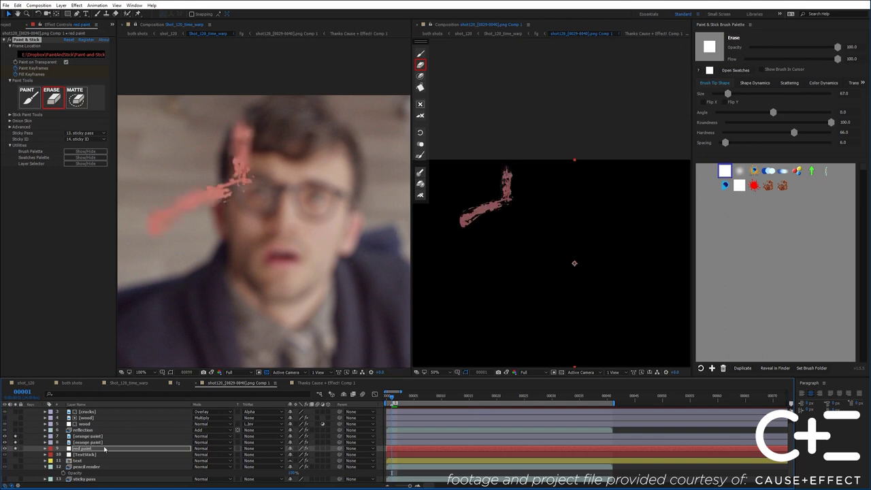
pyautogui.press('c')
pyautogui.click(509, 249)
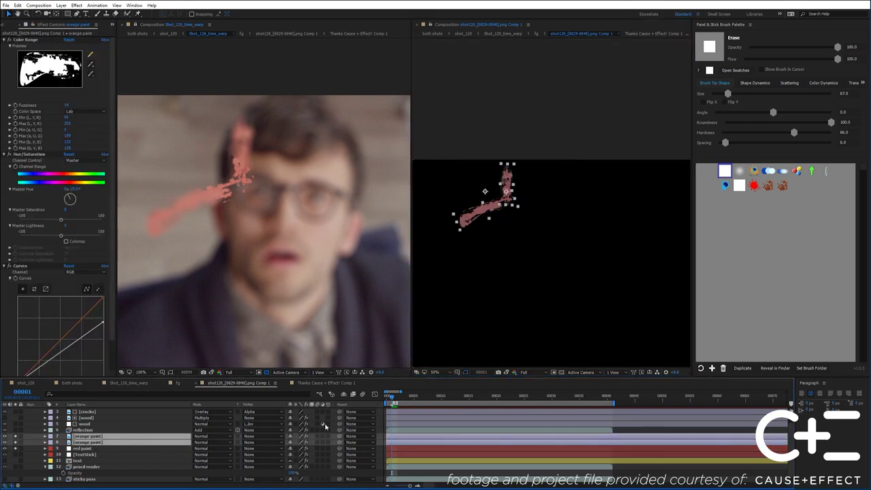
pyautogui.click(6, 436)
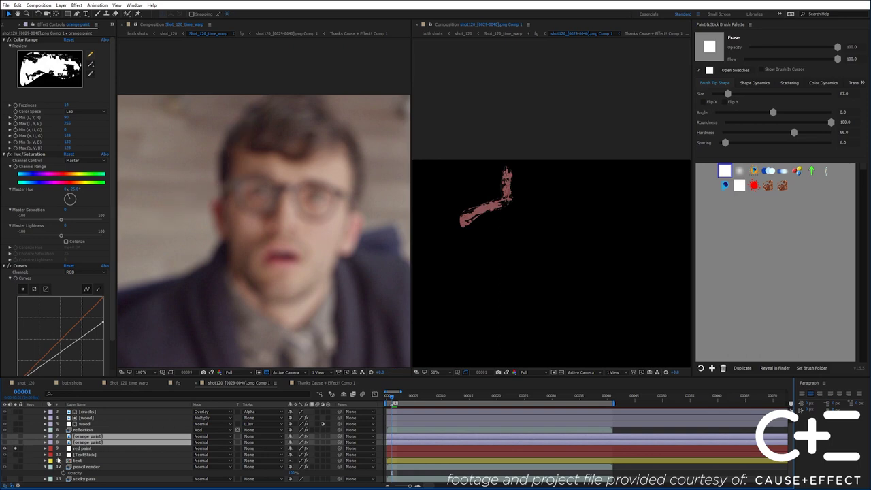
# - Unsolo the red paint layer, activate its Paint & Stick effect and compare the captured paint alone with the full pencil
pyautogui.click(16, 454)
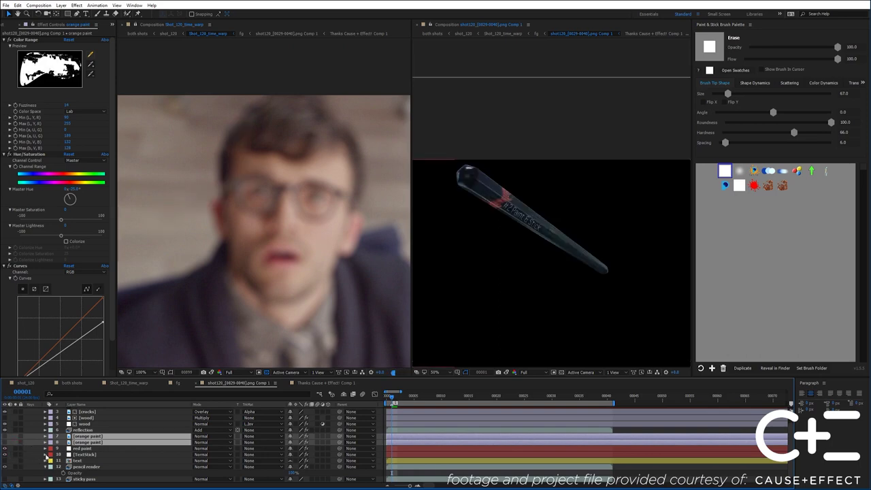
pyautogui.click(83, 449)
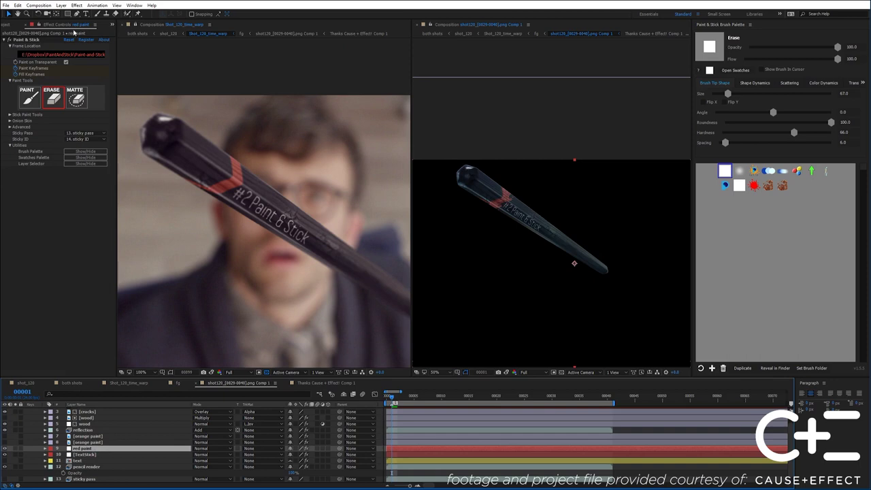
pyautogui.click(31, 41)
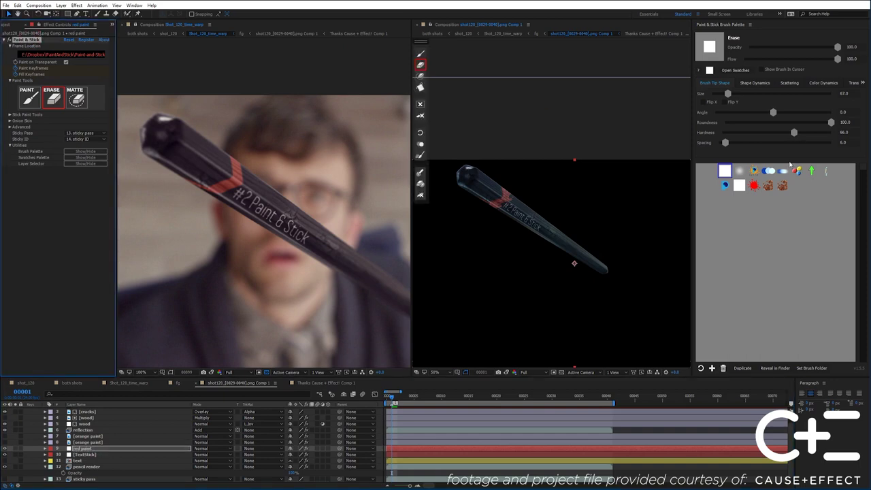
pyautogui.scroll(4, 571, 202)
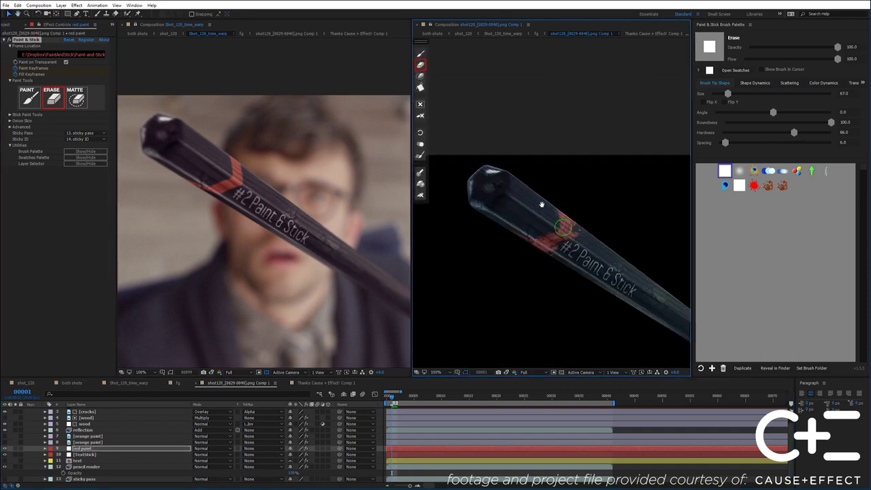
pyautogui.moveTo(510, 160); pyautogui.dragTo(544, 191)
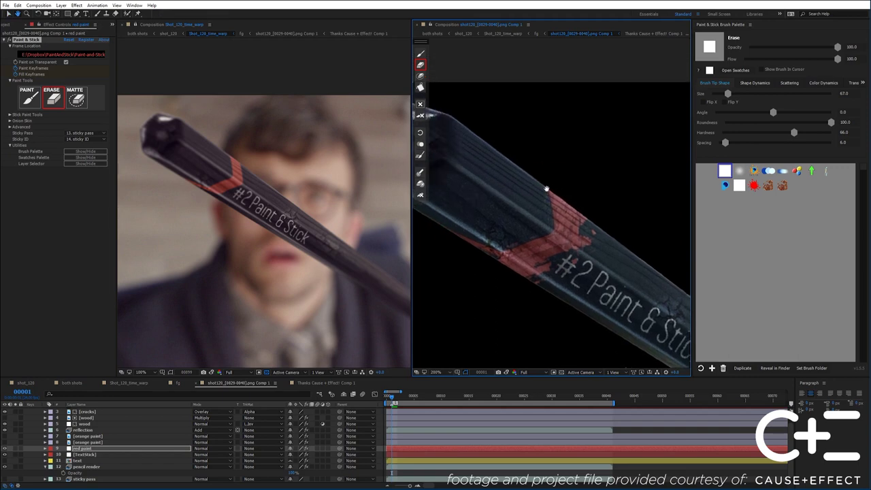
pyautogui.click(15, 449)
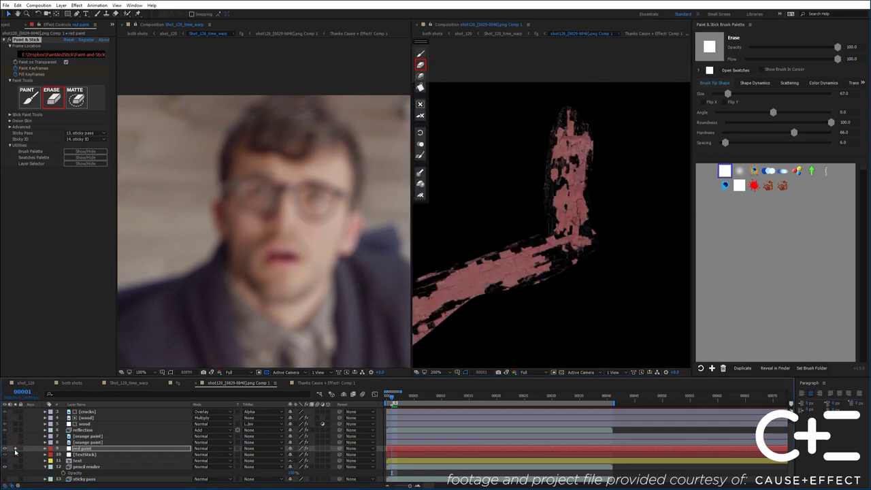
pyautogui.click(15, 449)
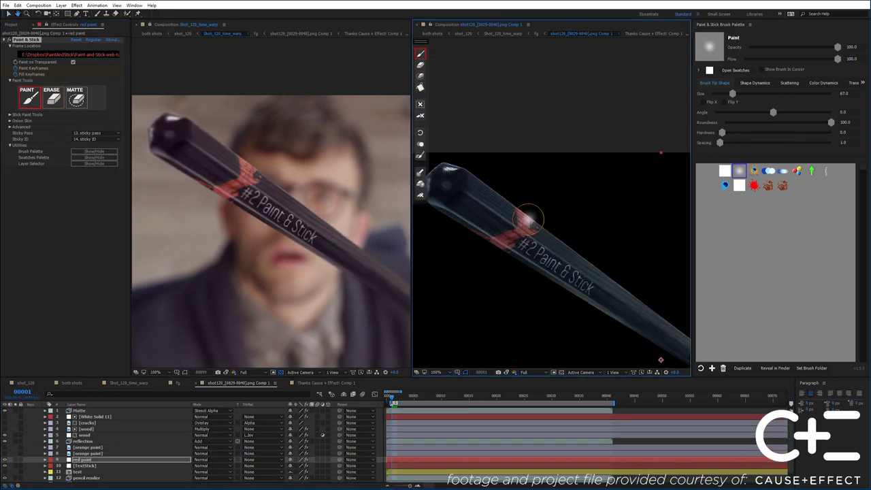
# - Erase the ragged edges of the red band on the pencil with the textured brush at size 50
pyautogui.press('e')
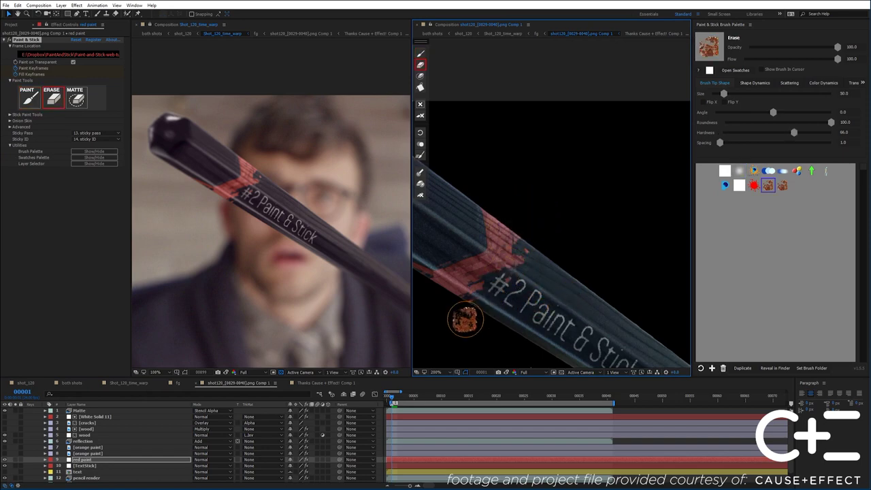
pyautogui.moveTo(467, 307)
pyautogui.mouseDown()
pyautogui.moveTo(528, 301)
pyautogui.moveTo(562, 279)
pyautogui.moveTo(592, 238)
pyautogui.mouseUp()
pyautogui.moveTo(532, 225)
pyautogui.mouseDown()
pyautogui.moveTo(527, 206)
pyautogui.moveTo(524, 233)
pyautogui.mouseUp()
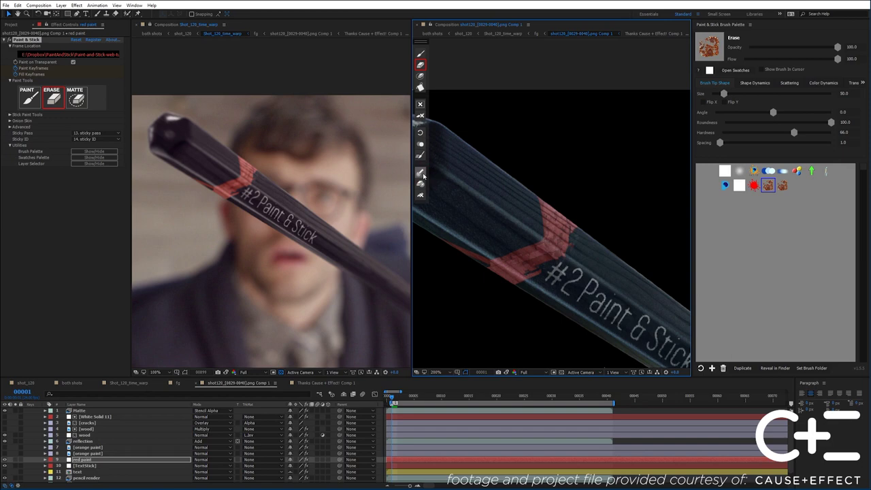
# - Play back the shot to check the red band's motion and return to frame 1
pyautogui.scroll(-4, 476, 240)
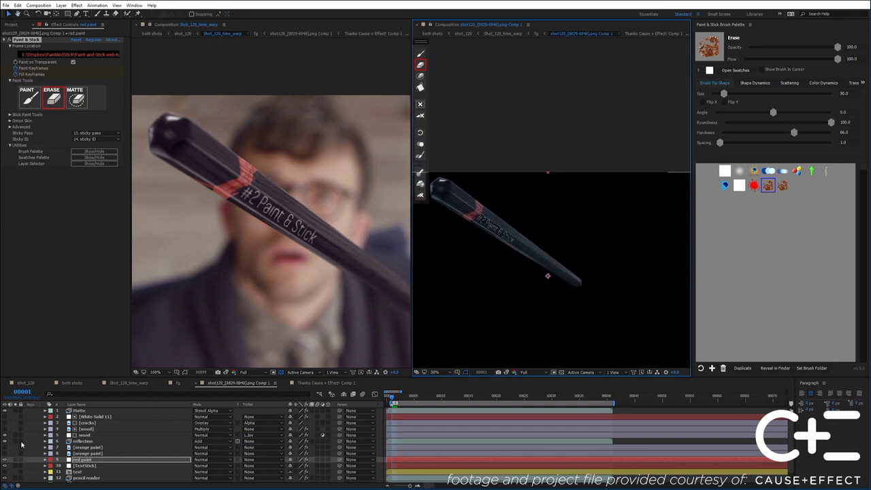
pyautogui.press('space')
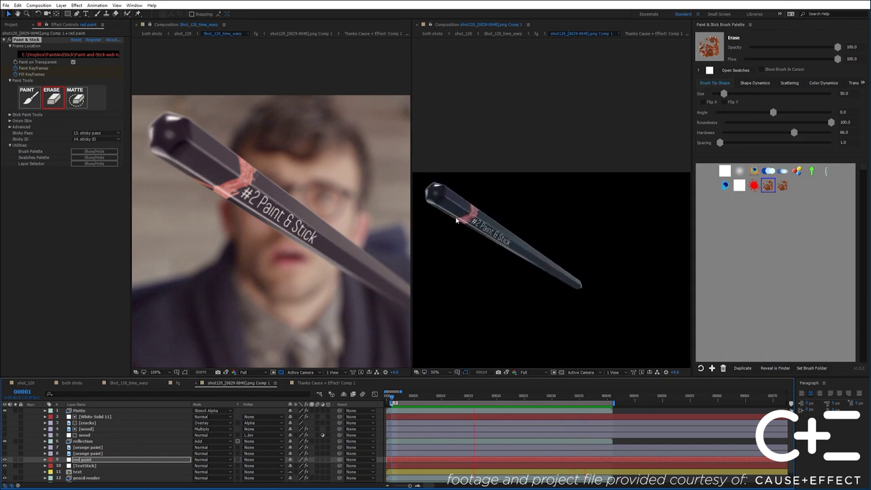
pyautogui.press('space')
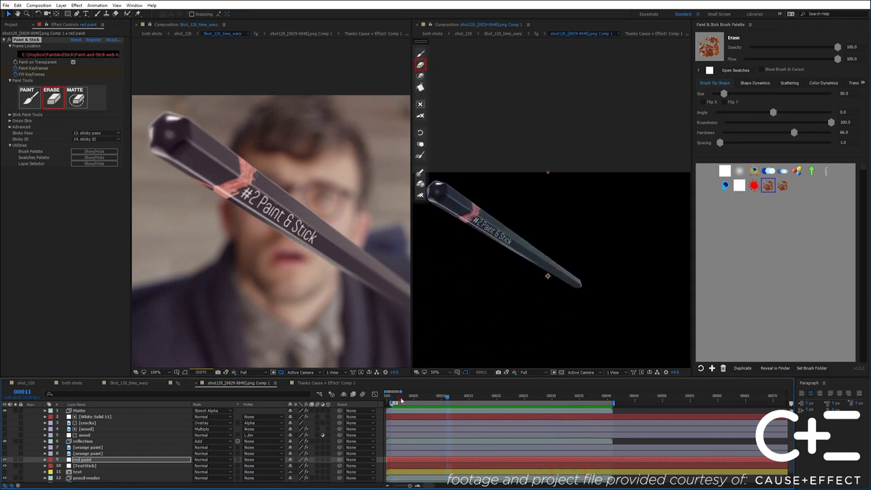
pyautogui.scroll(3, 470, 235)
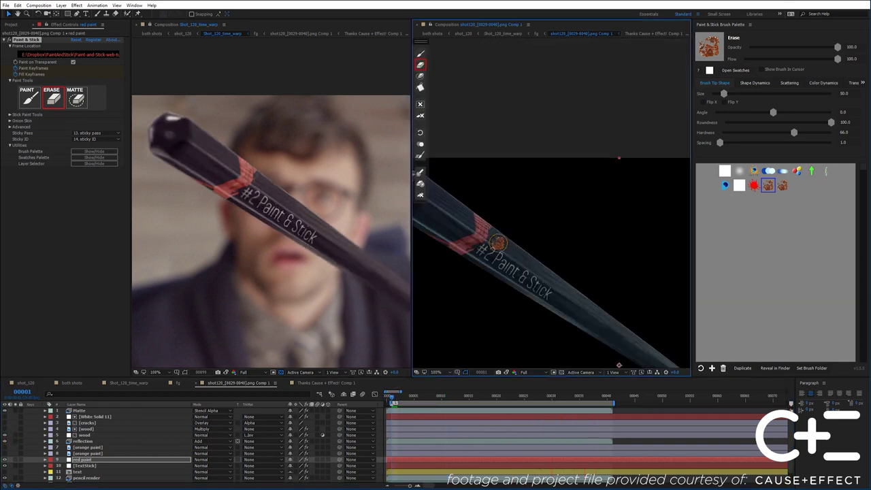
# - Duplicate the red paint layer, move the copy directly above the [wood] layer and rename it "wood"
pyautogui.click(82, 460)
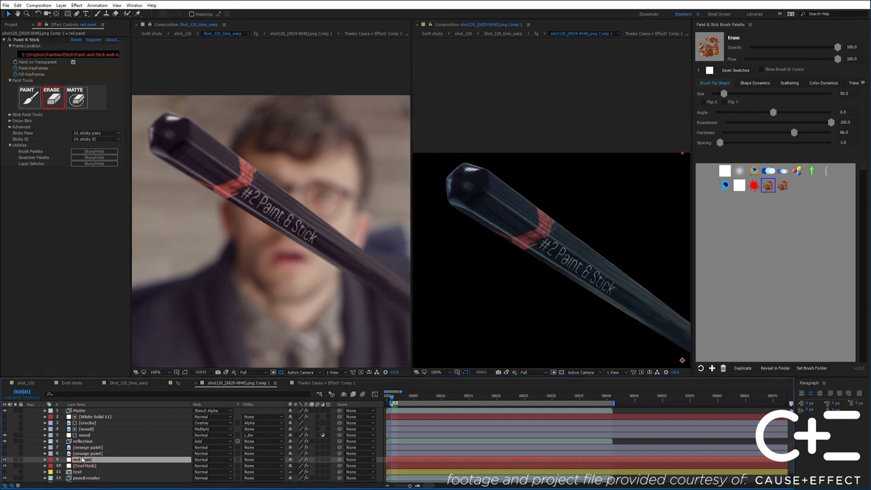
pyautogui.hotkey('ctrl', 'd')
pyautogui.moveTo(81, 460); pyautogui.dragTo(96, 428)
pyautogui.press('Return')
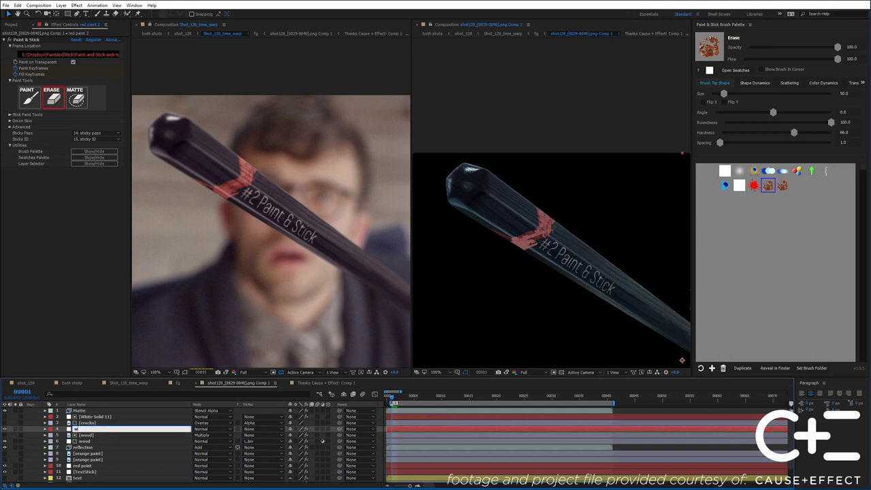
pyautogui.write('wood')
pyautogui.press('Return')
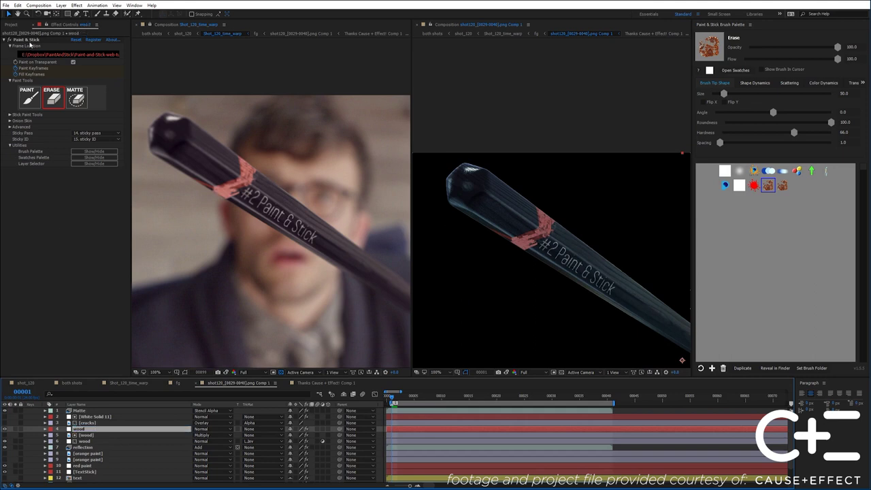
# - Show and solo the original [wood] layer and capture its grain as paint on the new wood layer
pyautogui.click(27, 40)
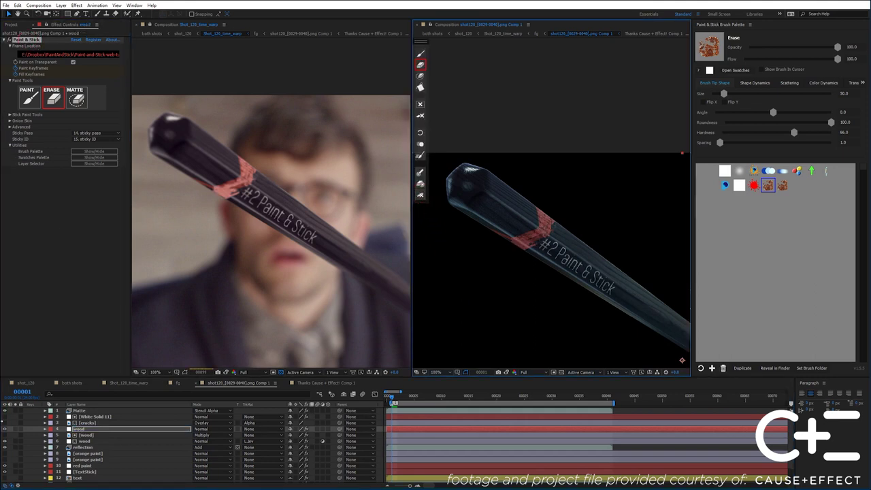
pyautogui.click(4, 435)
pyautogui.click(16, 434)
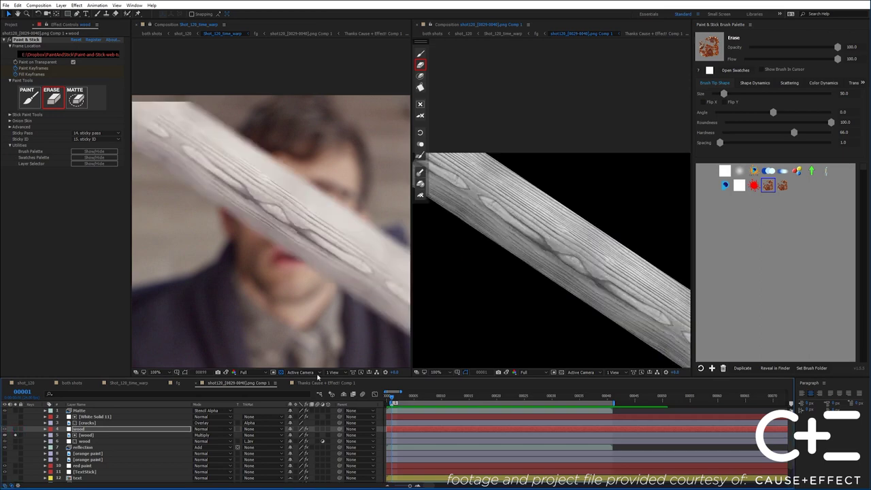
pyautogui.click(541, 288)
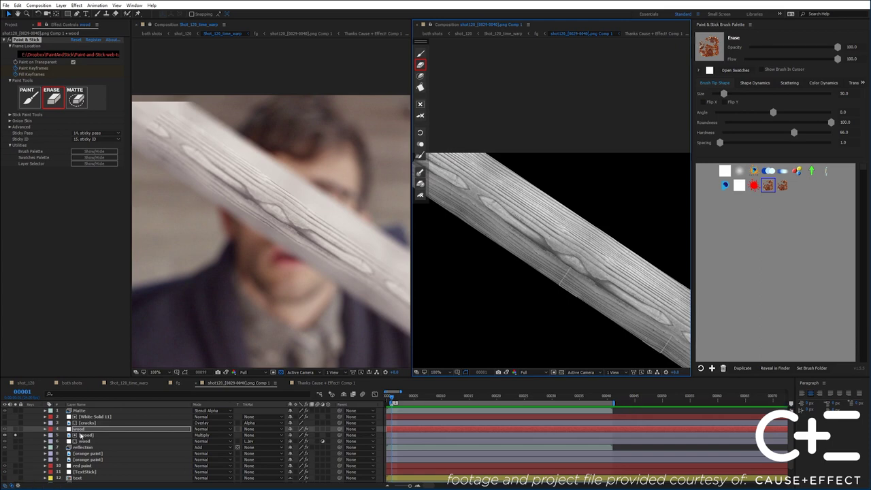
# - Move the wood paint layer below the original [wood] layer so it serves as the matte for the wood adjustment layer
pyautogui.moveTo(77, 430); pyautogui.dragTo(79, 439)
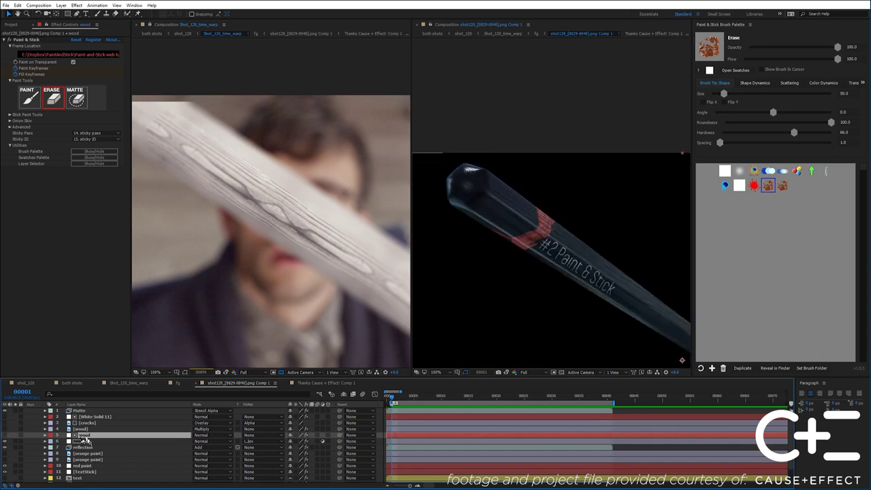
pyautogui.click(88, 442)
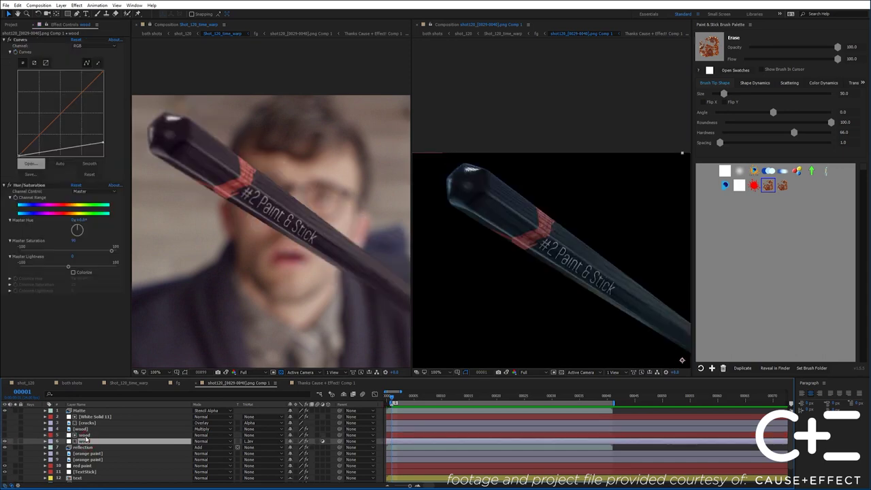
pyautogui.click(85, 436)
# - Play back the shot to check the wood grain on the pencil and return to frame 1
pyautogui.scroll(-2, 514, 303)
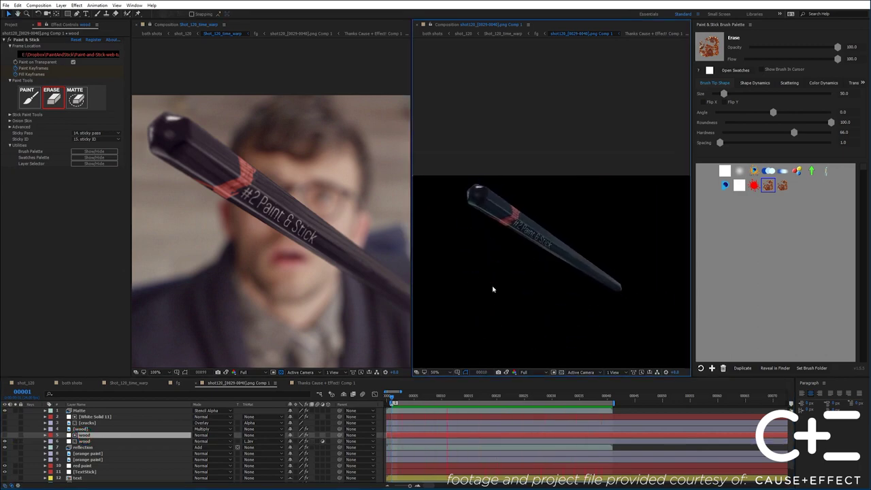
pyautogui.press('v')
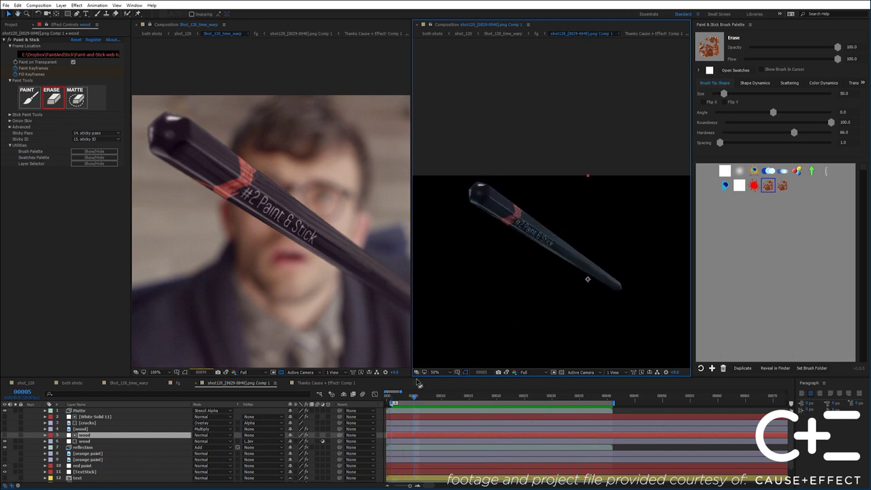
pyautogui.click(402, 402)
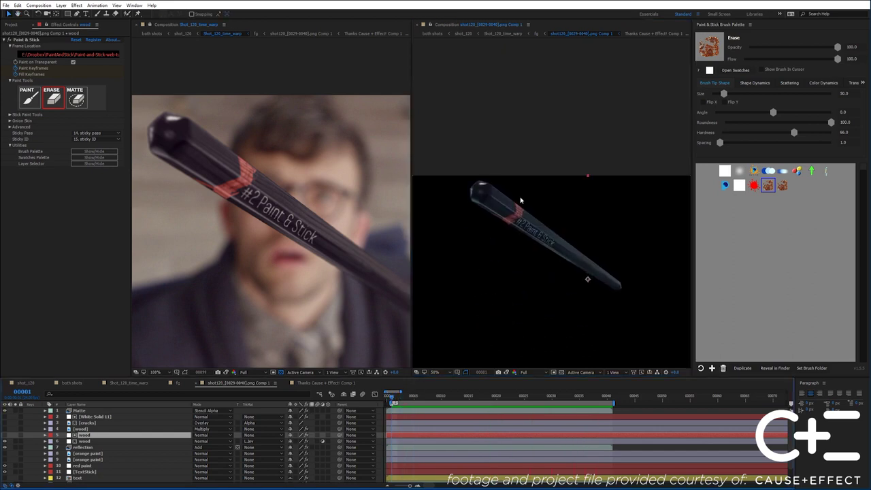
pyautogui.scroll(1, 521, 199)
pyautogui.moveTo(492, 226); pyautogui.dragTo(520, 213)
pyautogui.scroll(-1, 521, 214)
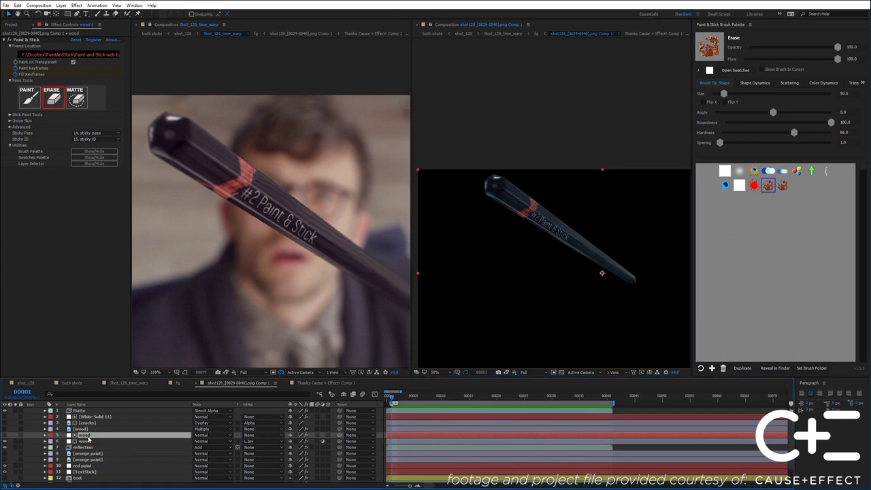
# - Duplicate the wood paint layer, move the copy directly below the Matte layer and rename it "cracks"
pyautogui.hotkey('ctrl', 'd')
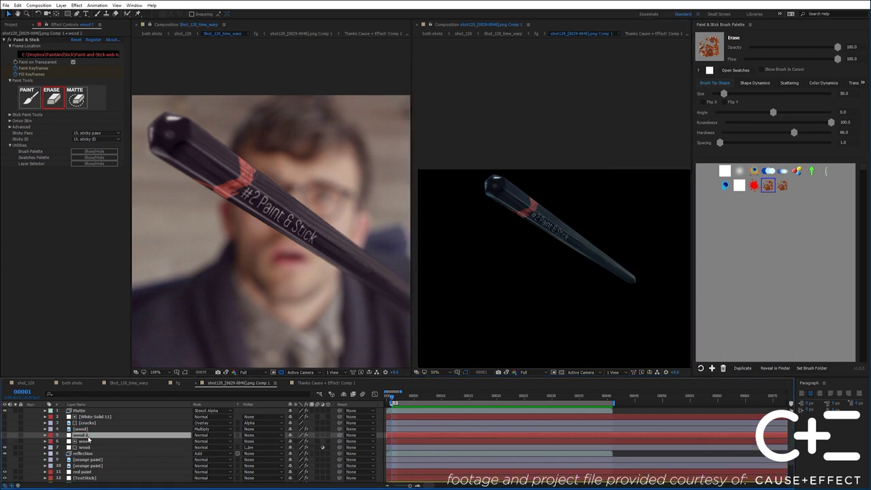
pyautogui.moveTo(88, 439); pyautogui.dragTo(89, 416)
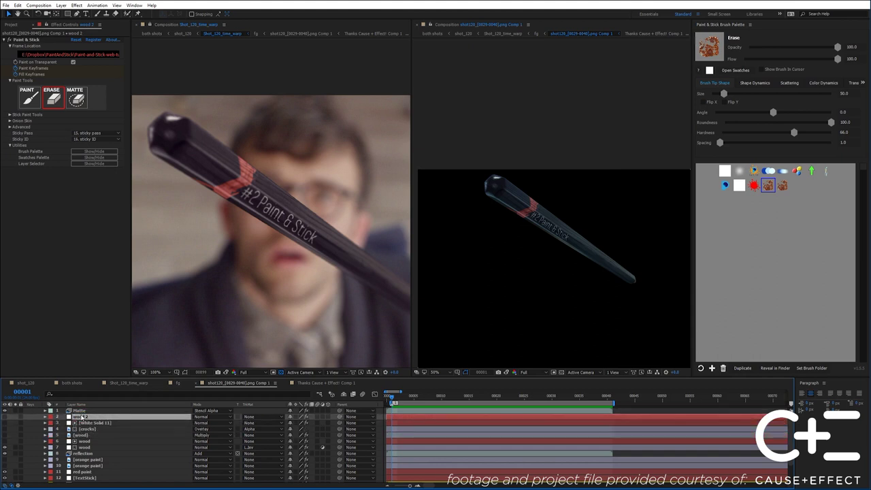
pyautogui.press('Return')
pyautogui.write('cracks')
pyautogui.press('Return')
# - Clear the copied wood paint from the cracks layer and capture the soloed original [cracks] layer onto it
pyautogui.click(27, 39)
pyautogui.click(419, 196)
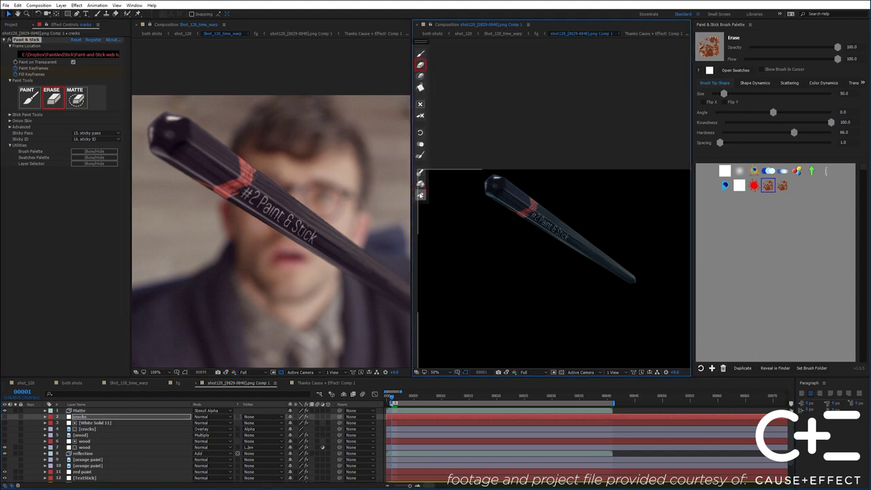
pyautogui.click(15, 429)
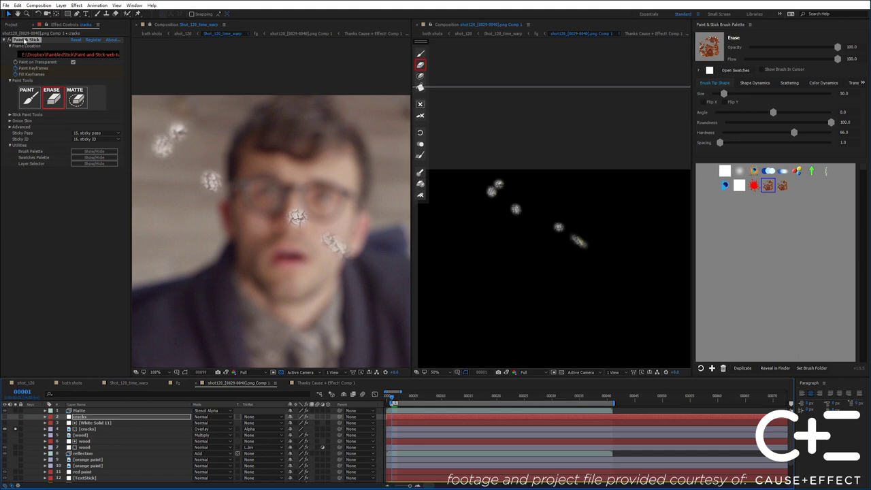
pyautogui.click(26, 41)
pyautogui.keyDown('ctrl'); pyautogui.keyDown('alt'); pyautogui.keyDown('shift'); pyautogui.click(552, 268); pyautogui.keyUp('shift'); pyautogui.keyUp('alt'); pyautogui.keyUp('ctrl')
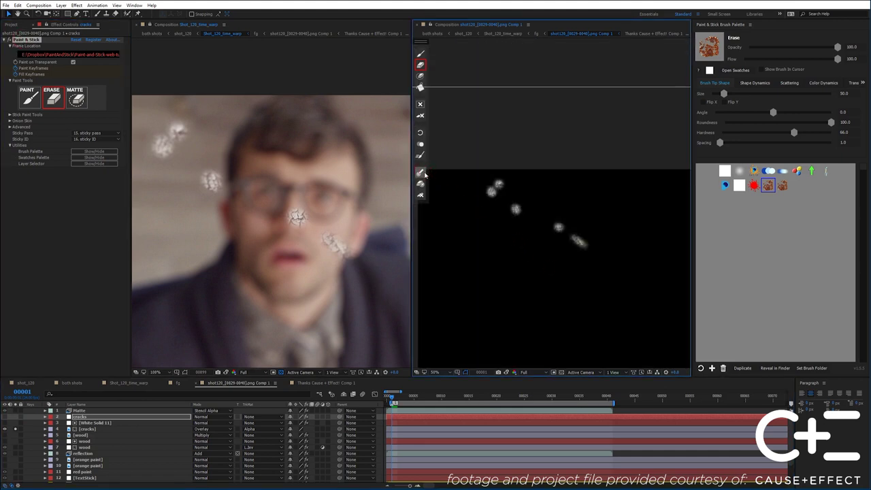
# - Hide the original [cracks] layer and show the cracks paint layer over the pencil
pyautogui.click(5, 430)
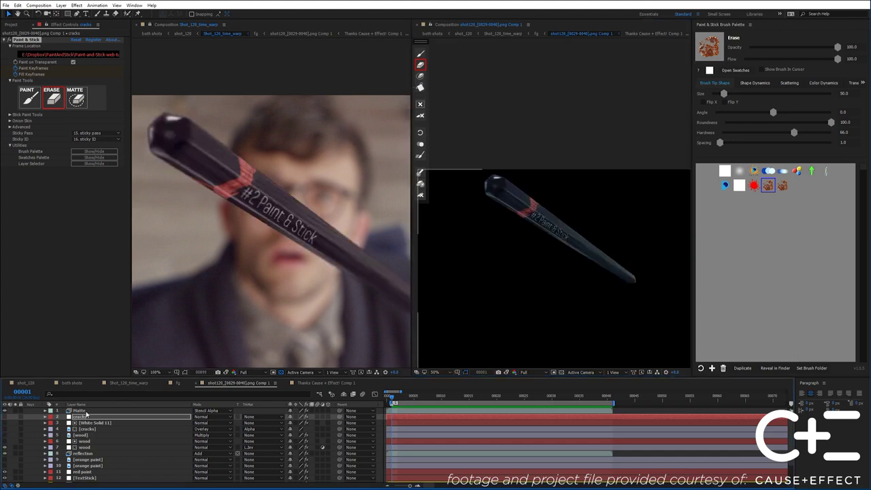
pyautogui.click(4, 416)
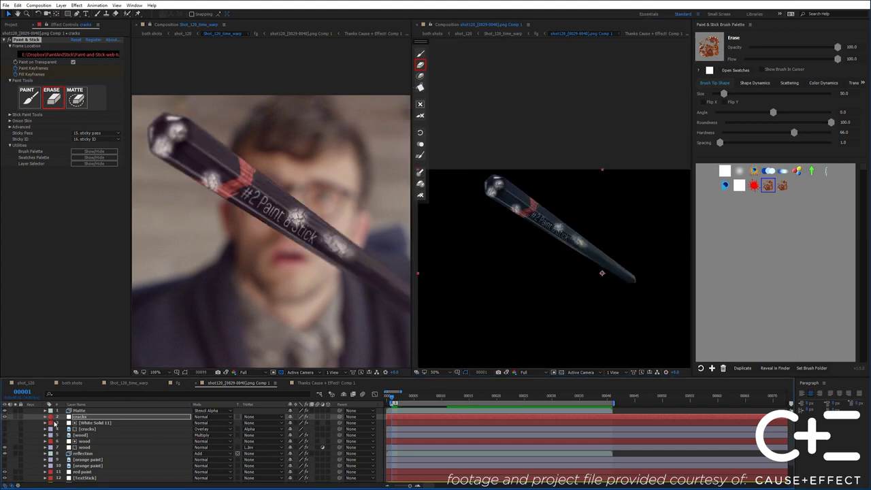
pyautogui.press('/')
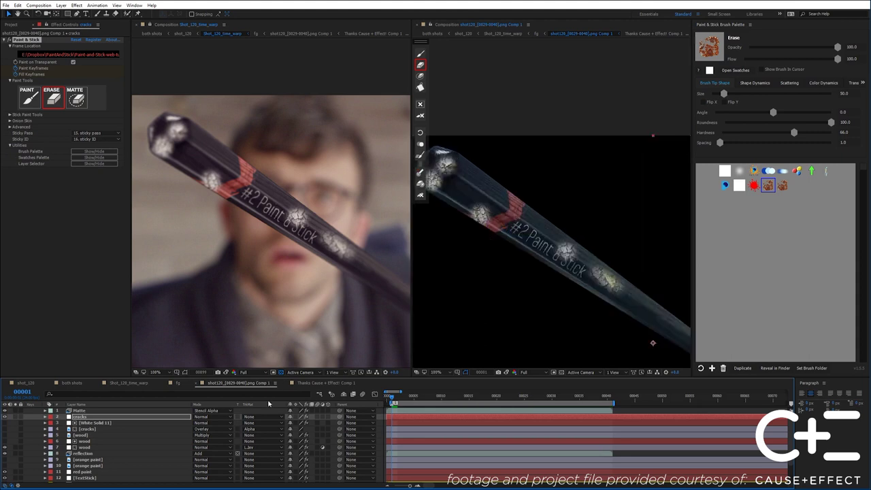
# - Set the blending mode of the cracks paint layer to Overlay
pyautogui.click(96, 430)
pyautogui.click(181, 417)
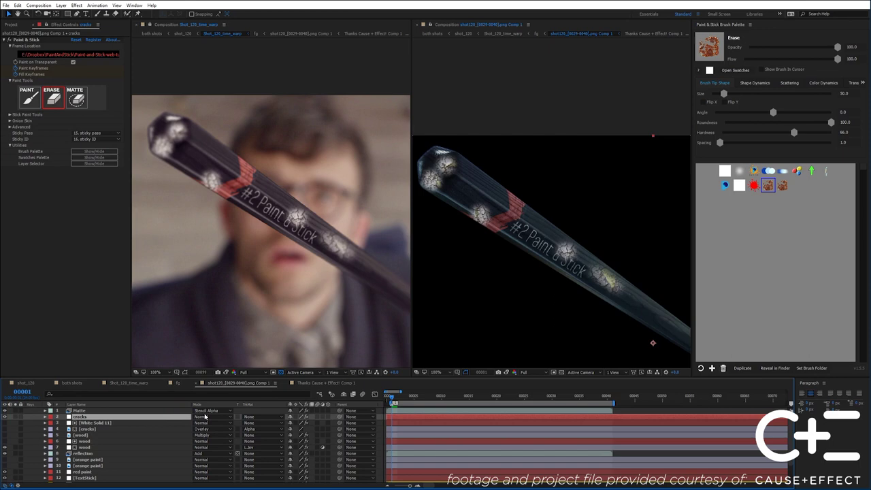
pyautogui.click(204, 416)
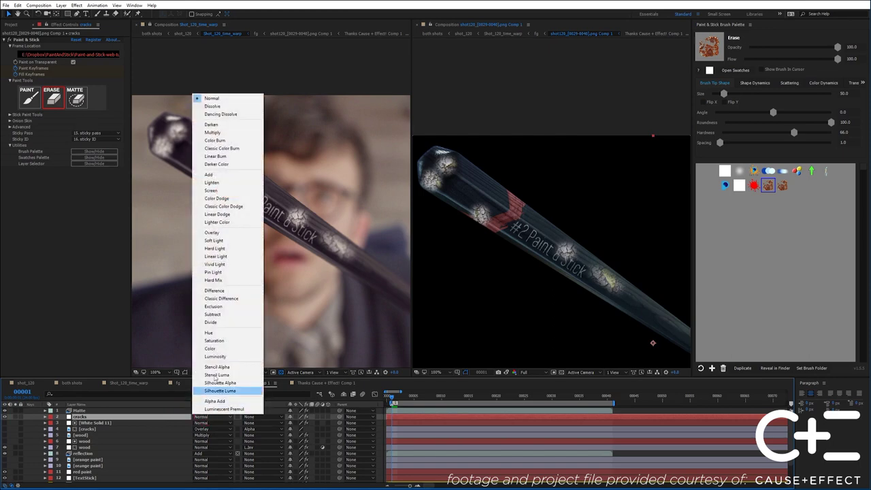
pyautogui.click(224, 232)
# - Play back the cracks on the pencil, and examine it up close around frame 484 of the both shots composition
pyautogui.scroll(-2, 504, 282)
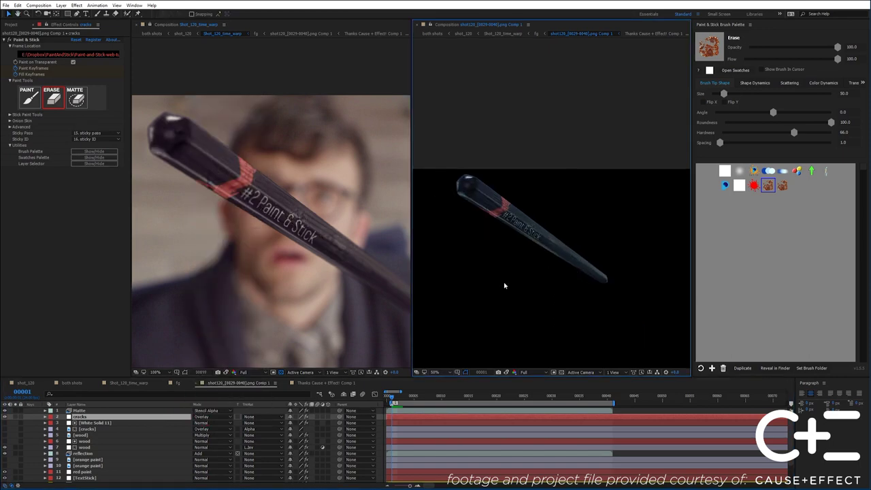
pyautogui.press('space')
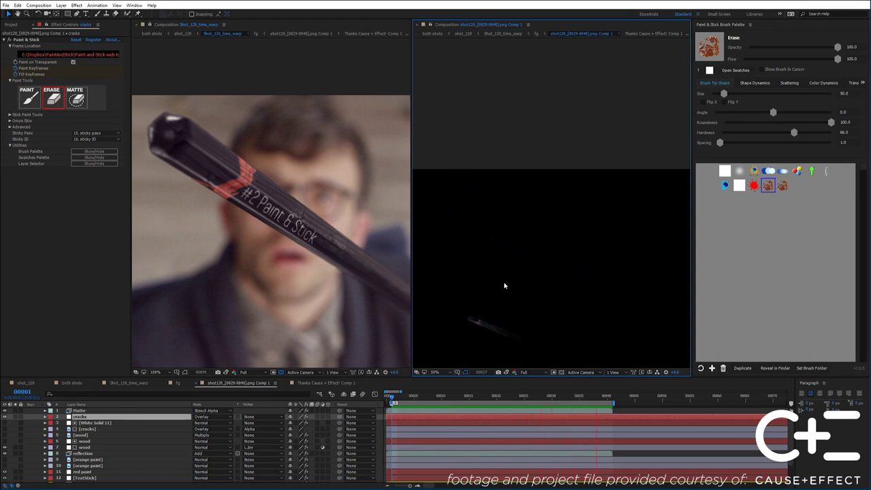
pyautogui.click(461, 433)
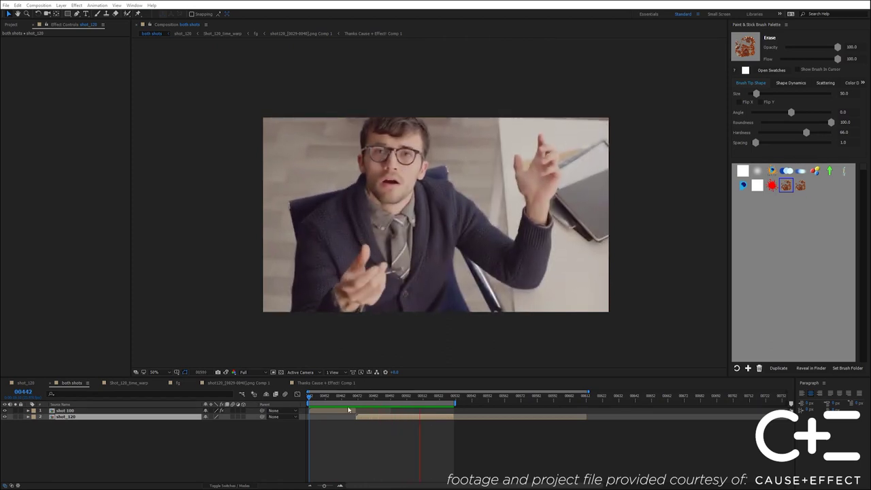
pyautogui.click(377, 397)
pyautogui.moveTo(382, 239); pyautogui.dragTo(346, 260)
pyautogui.scroll(1, 382, 272)
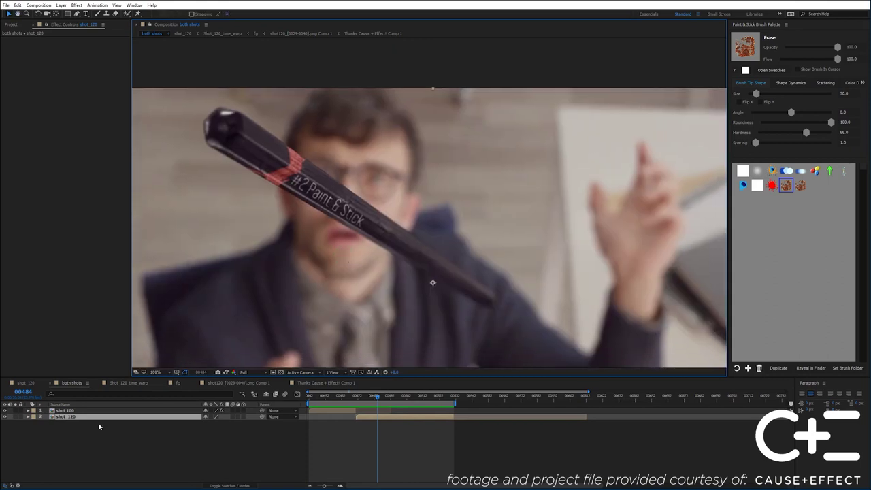
# - Add a Fill effect to the [TextStick] layer in shot120_[0029-0040].png Comp 1 and set its color to green
pyautogui.click(259, 383)
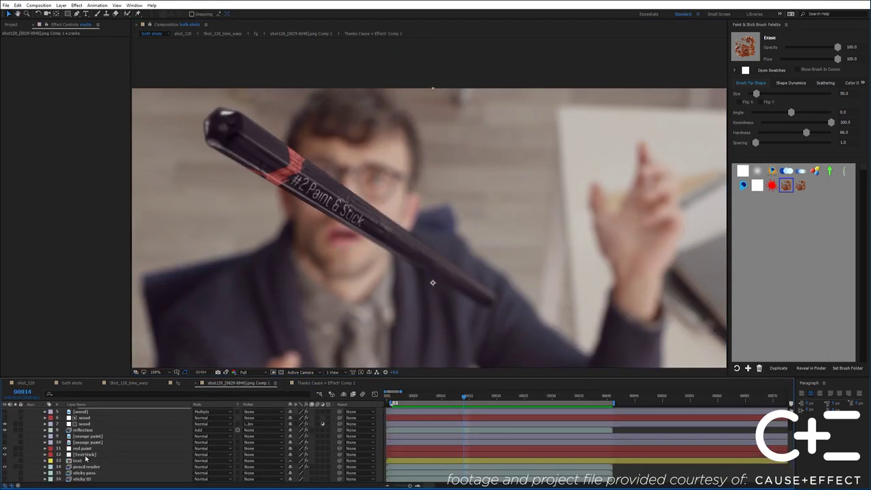
pyautogui.click(87, 454)
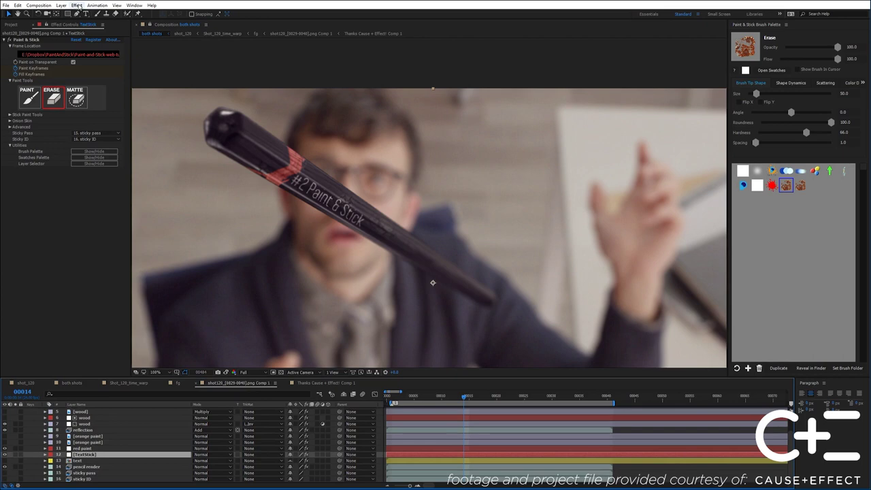
pyautogui.click(76, 5)
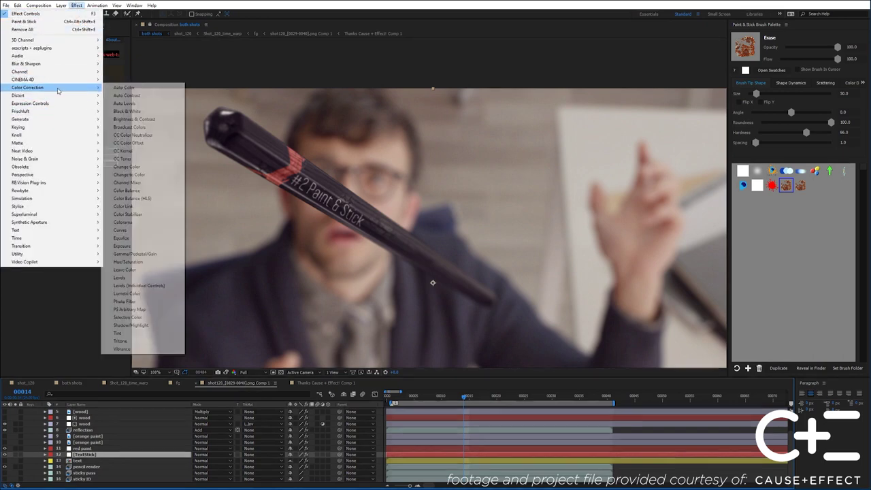
pyautogui.moveTo(41, 119)
pyautogui.click(136, 239)
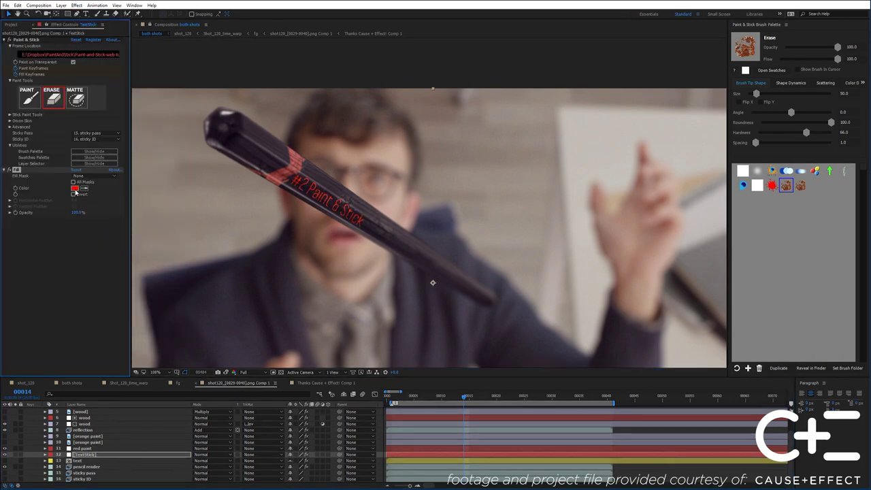
pyautogui.click(75, 188)
pyautogui.moveTo(592, 218); pyautogui.dragTo(593, 249)
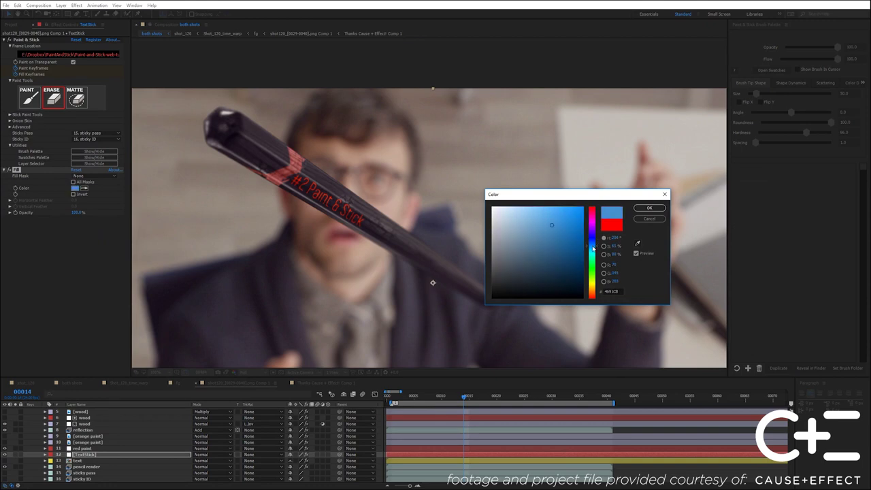
pyautogui.click(649, 208)
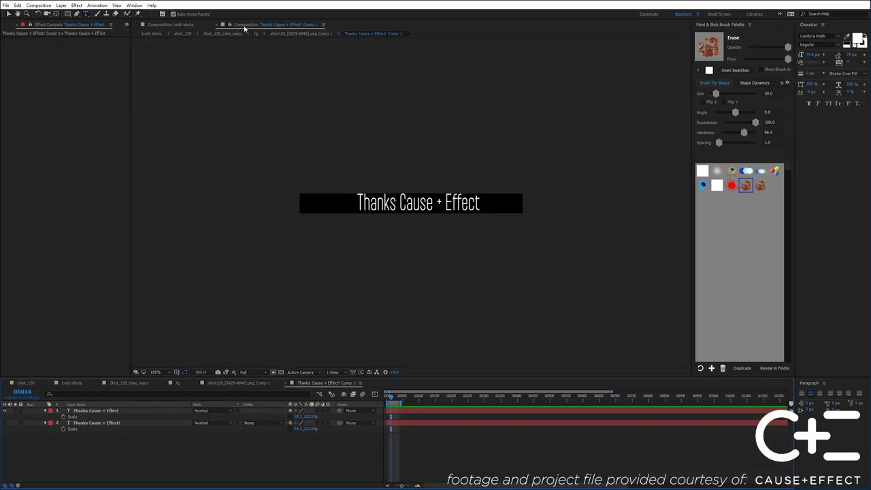
# - Place the Thanks Cause + Effect composition beside the both shots view and show the text layer on the pencil at frame 1
pyautogui.click(247, 25)
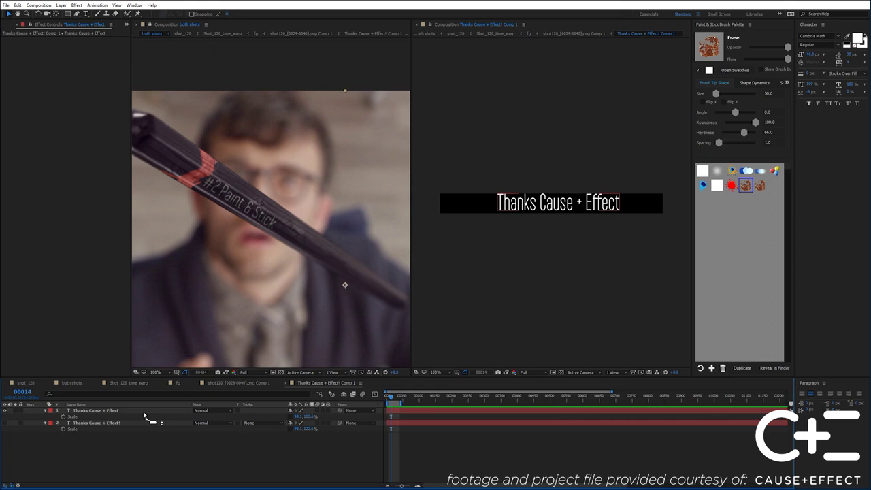
pyautogui.click(144, 414)
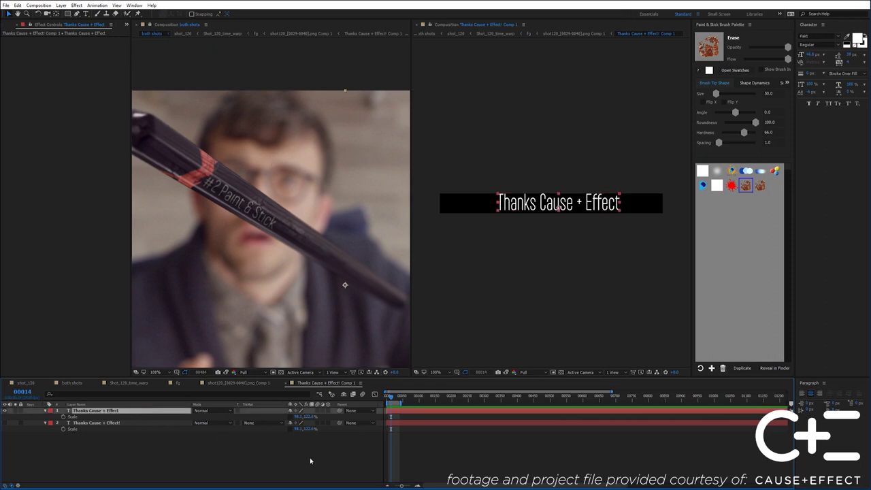
pyautogui.press('Tab')
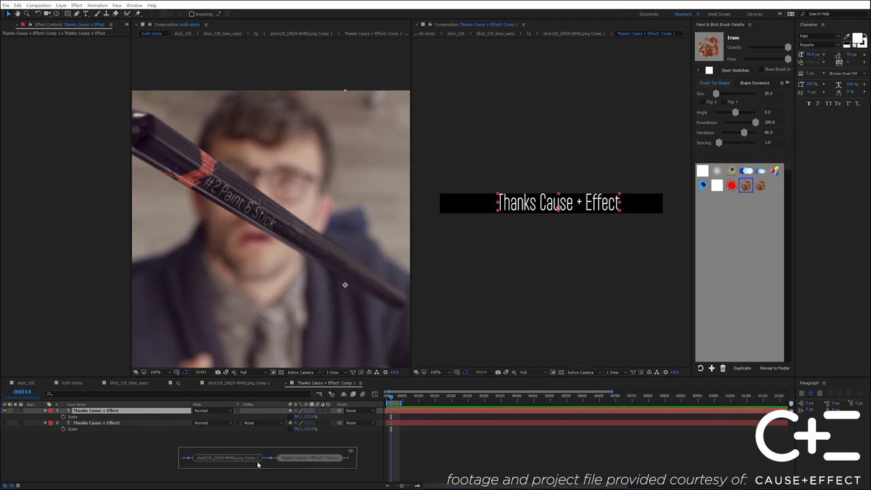
pyautogui.click(228, 460)
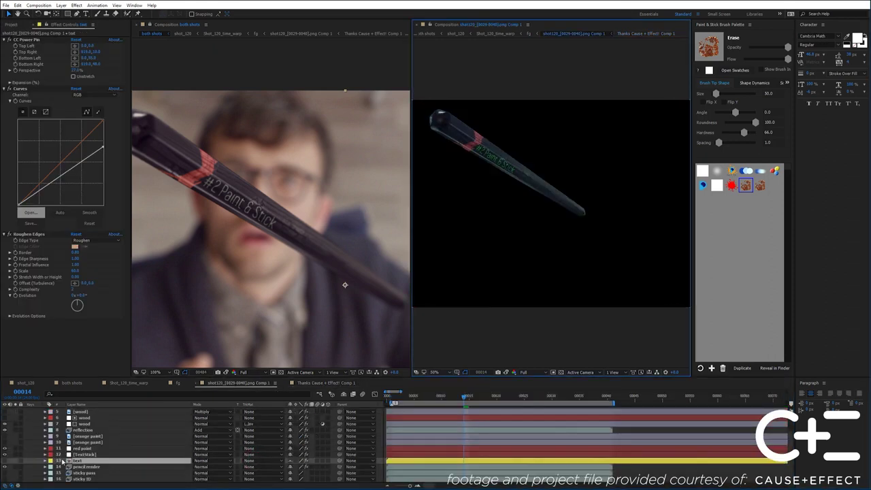
pyautogui.click(6, 460)
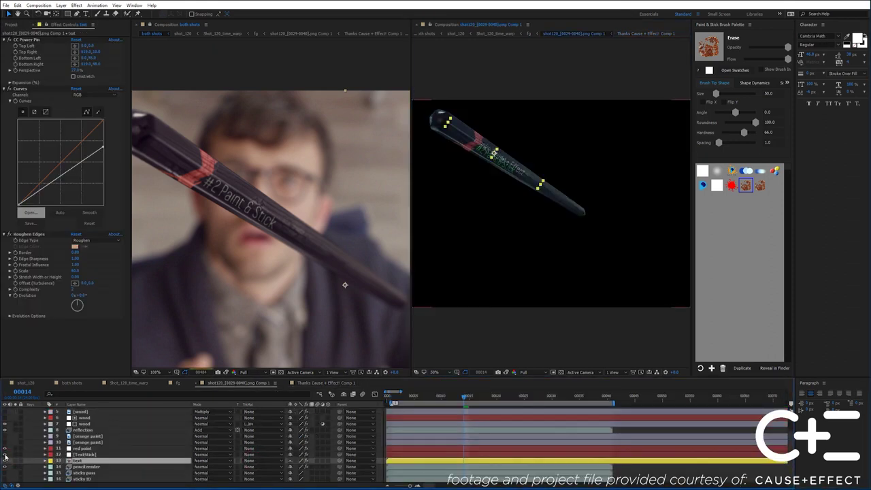
pyautogui.click(393, 398)
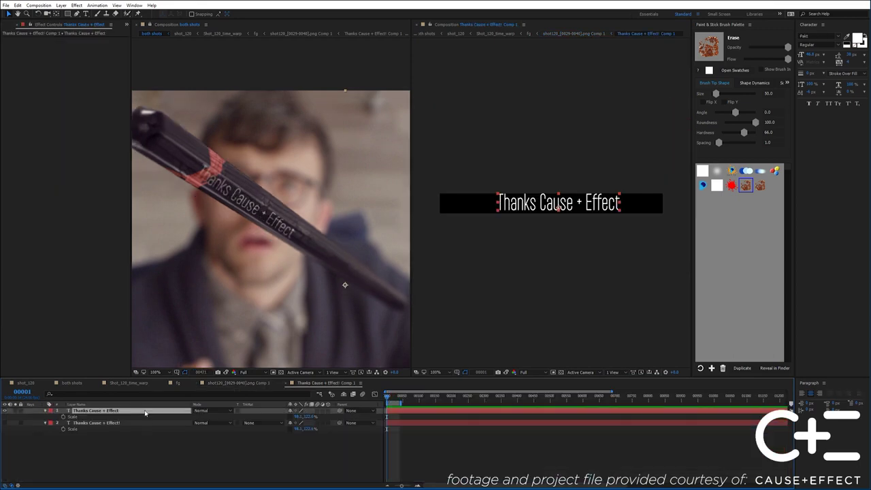
# - Nudge the Thanks Cause + Effect text layer to the left within its composition
pyautogui.hotkey('shift', 'Left')
pyautogui.hotkey('shift', 'Left')
pyautogui.hotkey('shift', 'Left')
pyautogui.hotkey('shift', 'Left')
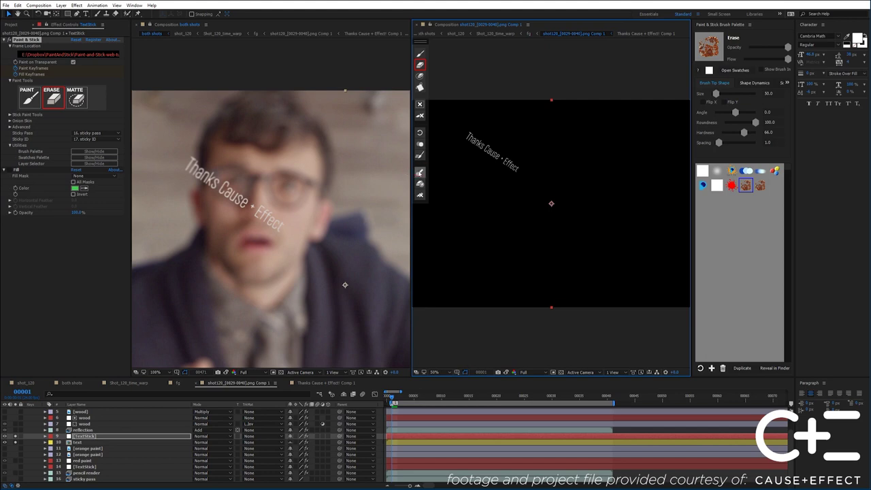
# - Hide the source text layer and unsolo the [TextStick] layer above it to bring back the pencil
pyautogui.click(5, 443)
pyautogui.click(16, 436)
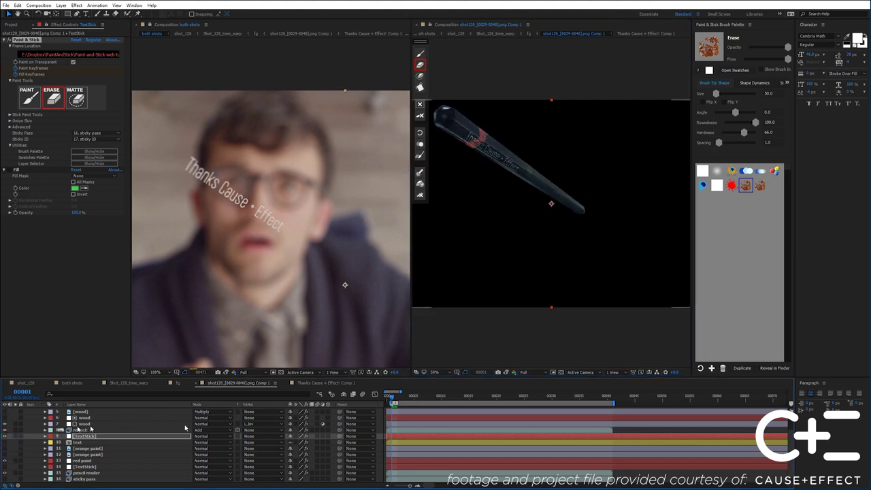
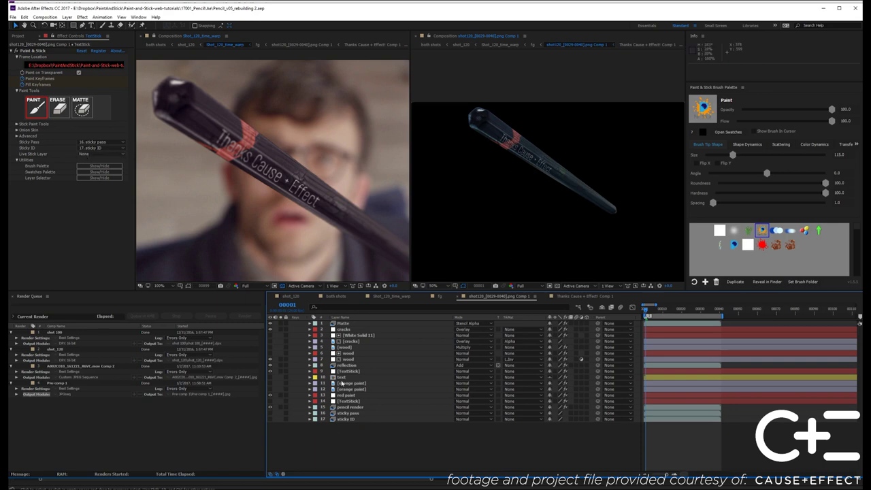
# - Solo the [TextStick] layer above the text layer and clear its captured lettering with Paint & Stick
pyautogui.click(323, 370)
pyautogui.click(279, 371)
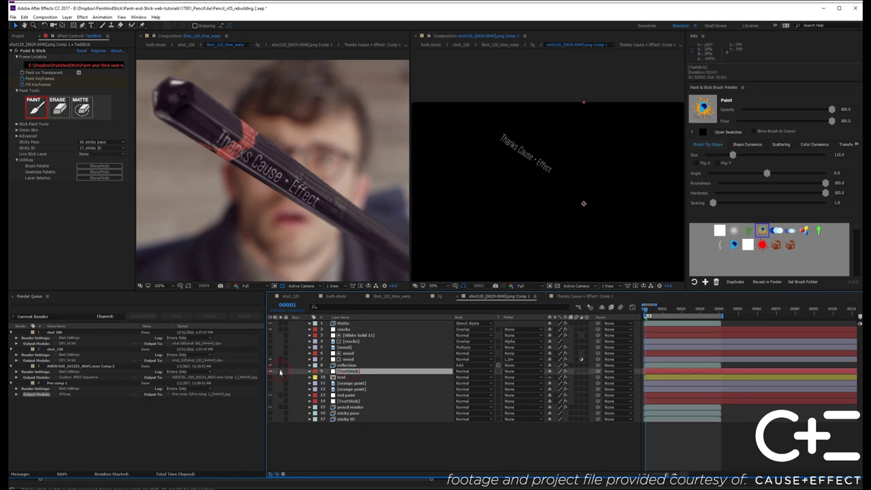
pyautogui.click(39, 51)
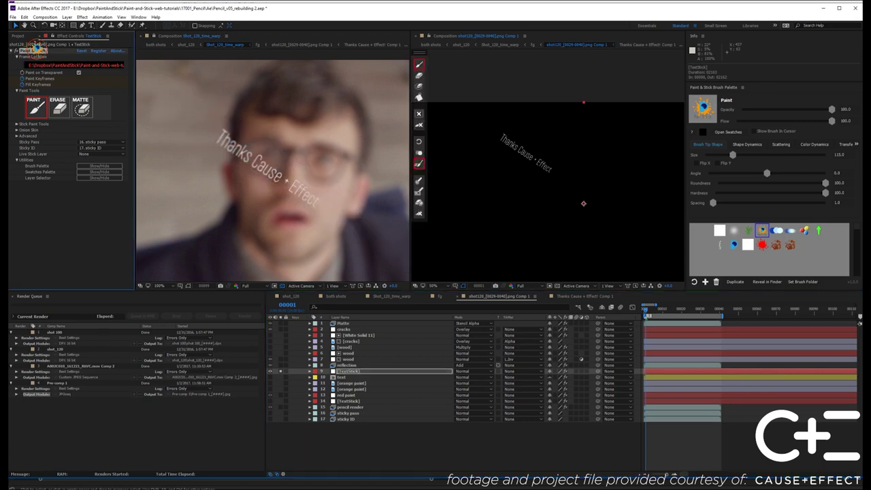
pyautogui.click(420, 214)
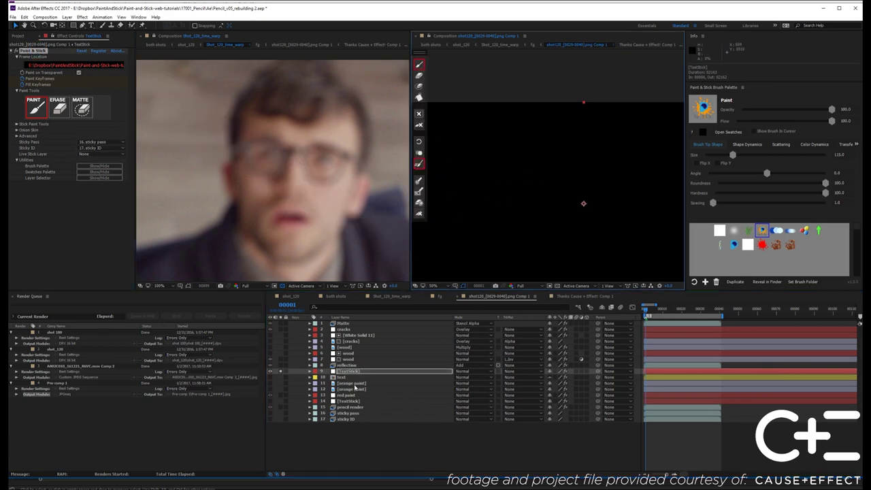
# - Solo the text layer and pre-compose it as "text", moving all attributes into the new composition
pyautogui.click(342, 377)
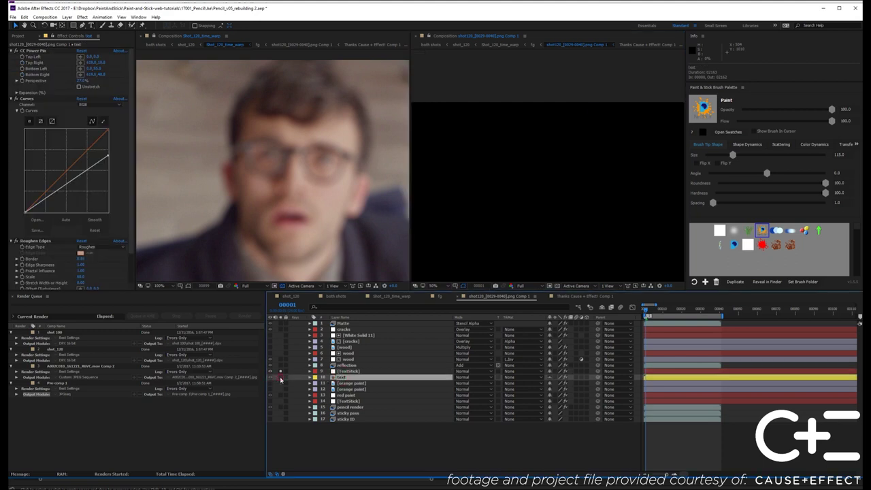
pyautogui.click(280, 378)
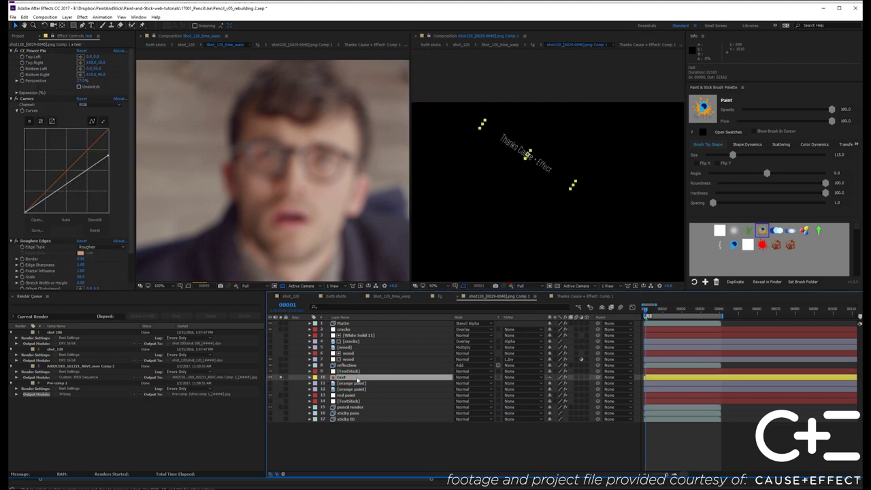
pyautogui.scroll(-2, 507, 163)
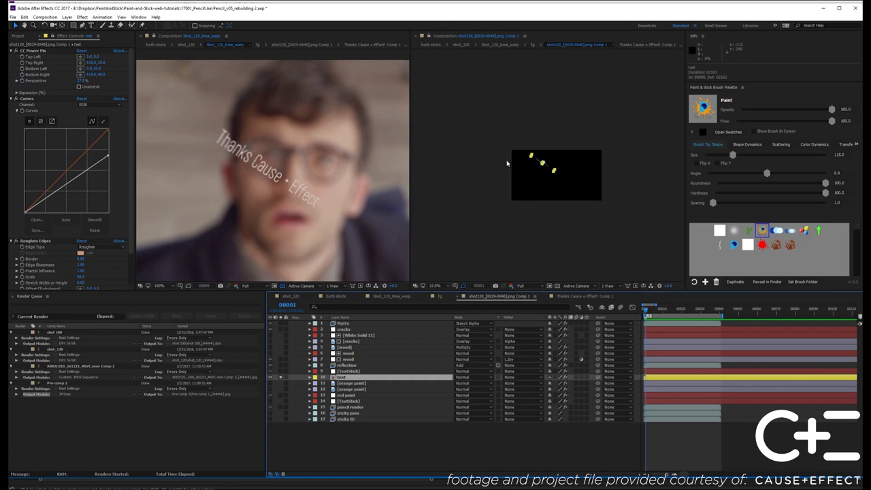
pyautogui.scroll(1, 507, 163)
pyautogui.hotkey('ctrl', 'shift', 'c')
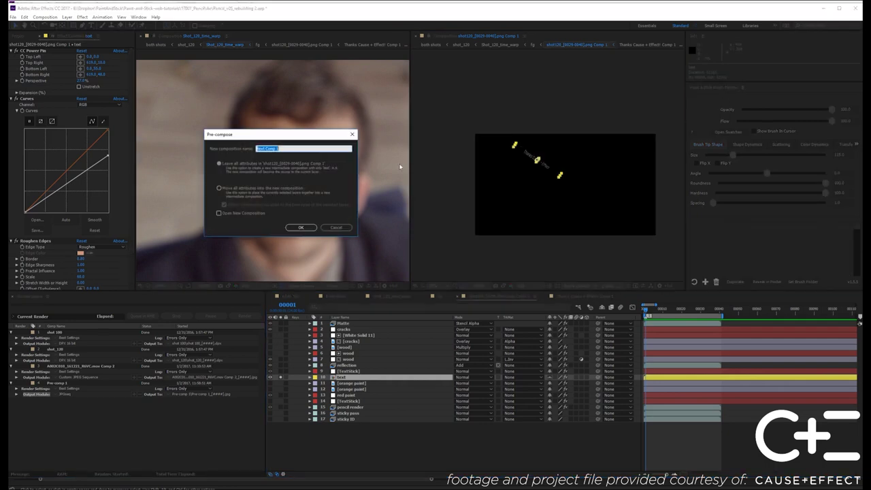
pyautogui.click(248, 190)
pyautogui.click(249, 192)
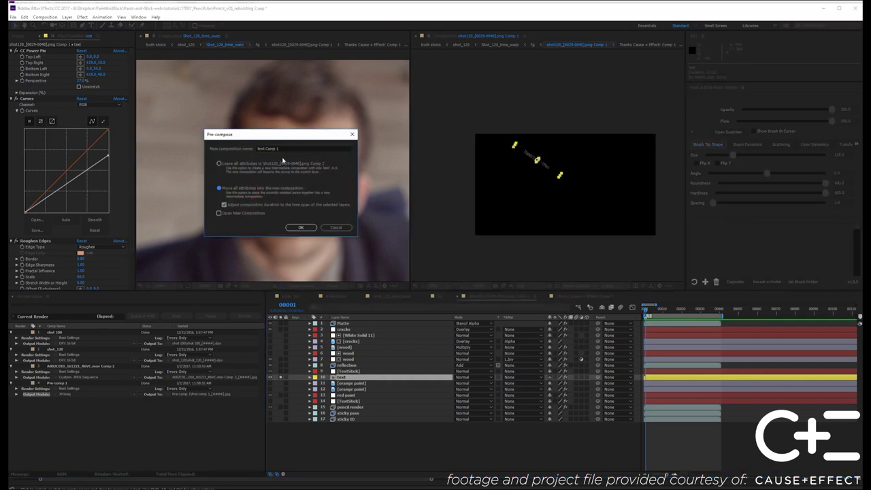
pyautogui.click(286, 150)
pyautogui.hotkey('ctrl', 'a')
pyautogui.write('te')
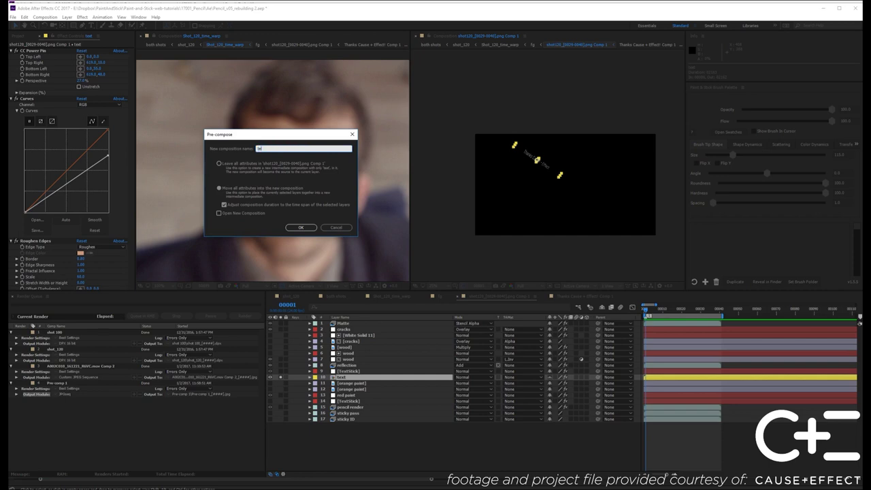
pyautogui.click(300, 229)
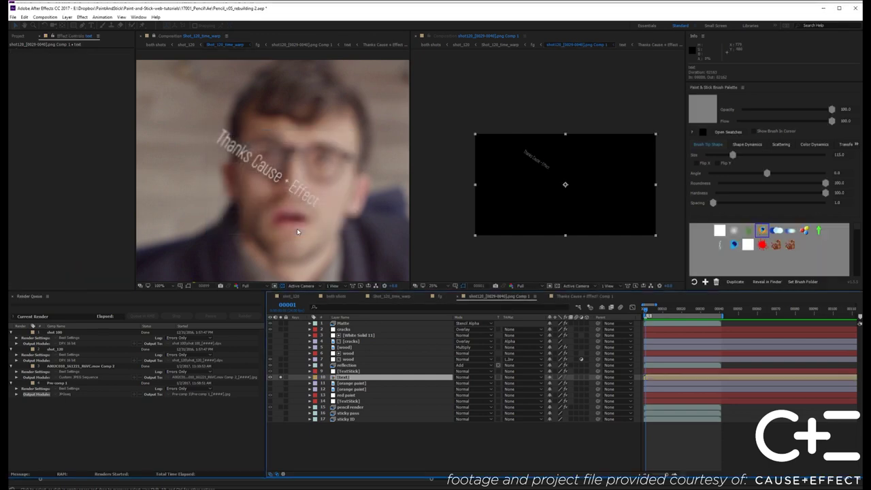
# - Set the Live Stick Layer of the [TextStick] layer to 10. text and live-stick the lettering onto the pencil
pyautogui.click(390, 434)
pyautogui.click(347, 371)
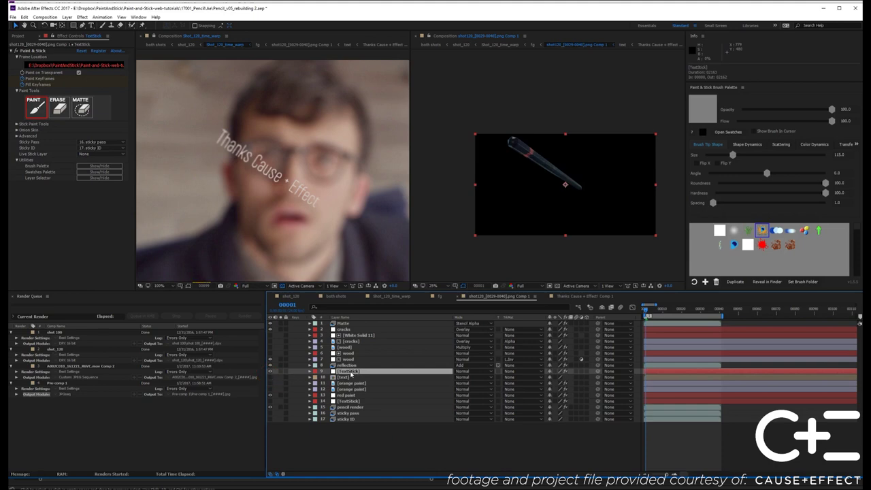
pyautogui.click(88, 155)
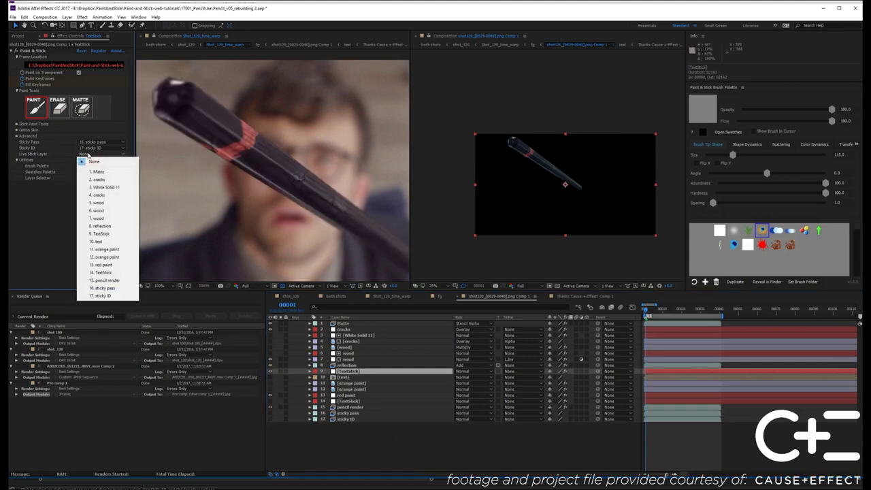
pyautogui.click(99, 241)
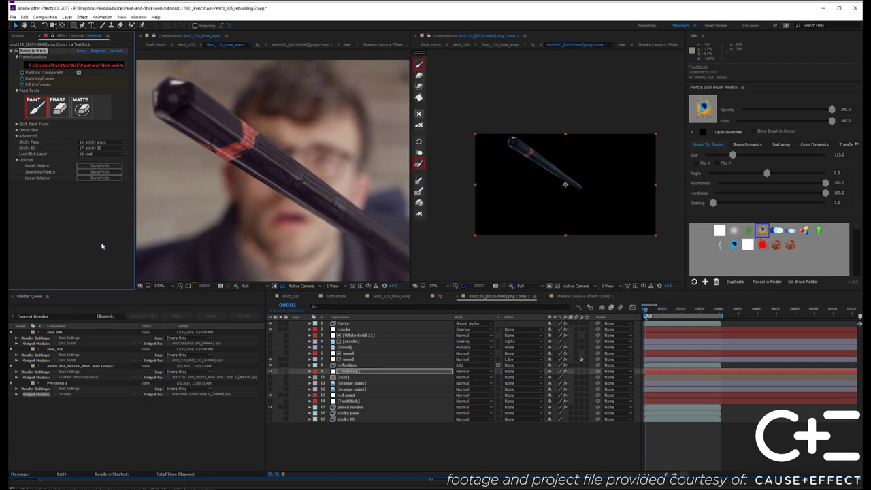
pyautogui.click(419, 192)
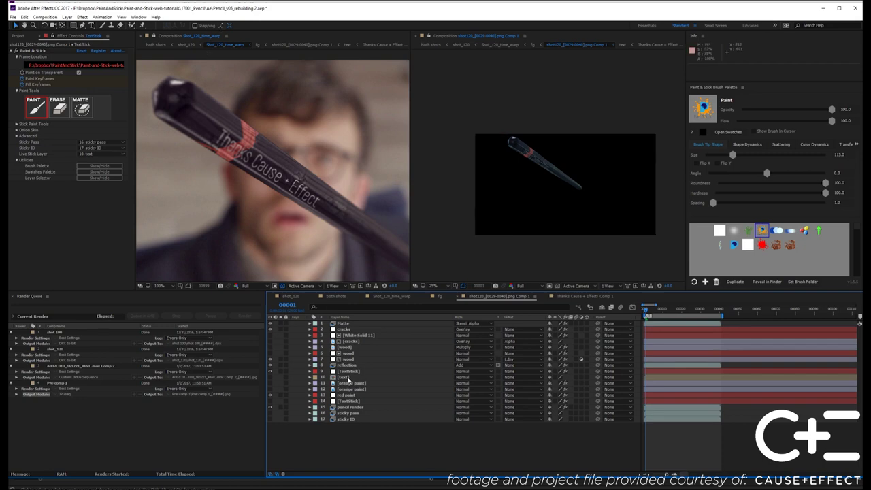
# - Open the "text" pre-composition and inspect the lettering up close
pyautogui.doubleClick(348, 378)
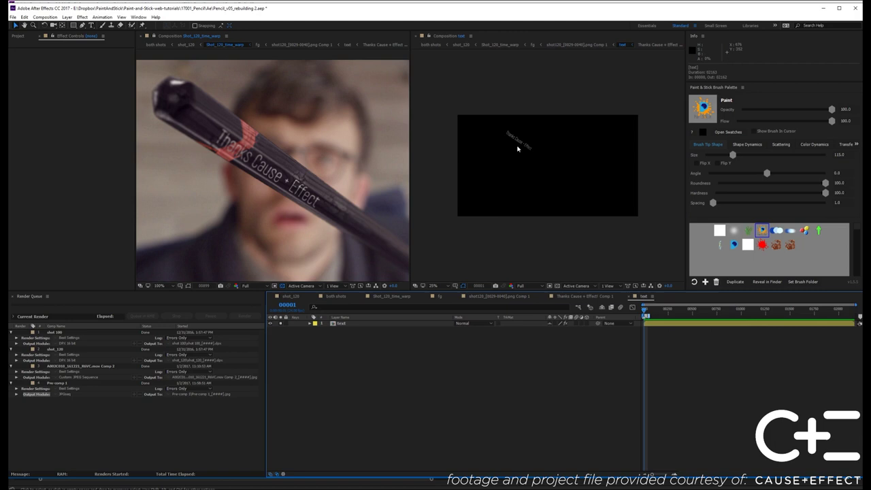
pyautogui.scroll(3, 512, 141)
pyautogui.moveTo(507, 129); pyautogui.dragTo(557, 177)
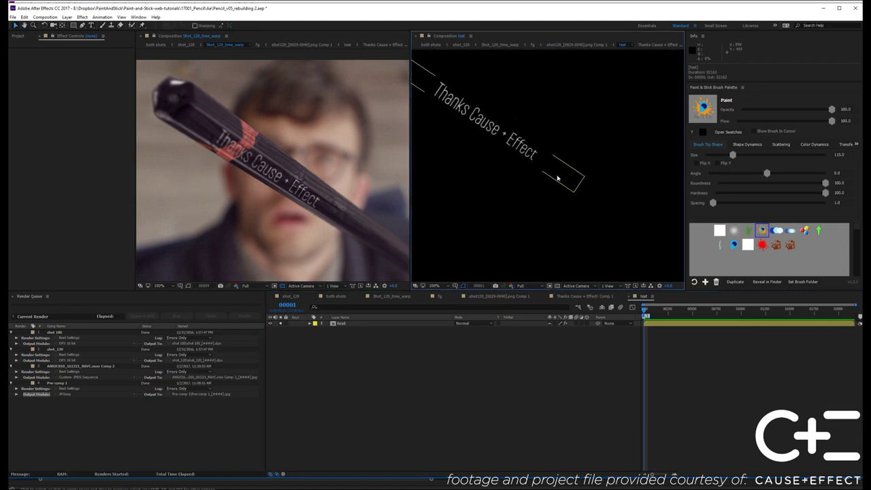
pyautogui.scroll(-1, 551, 177)
pyautogui.click(384, 414)
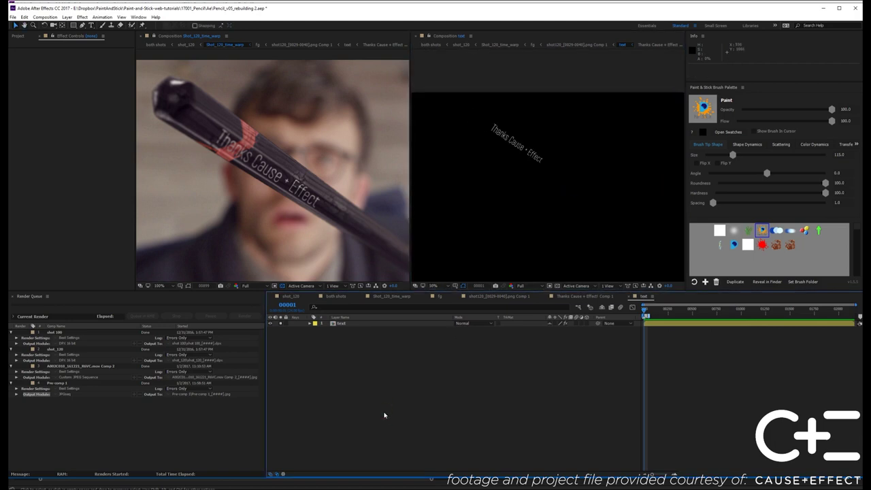
# - Create a red solid above the lettering in the "text" composition
pyautogui.hotkey('ctrl', 'y')
pyautogui.click(91, 125)
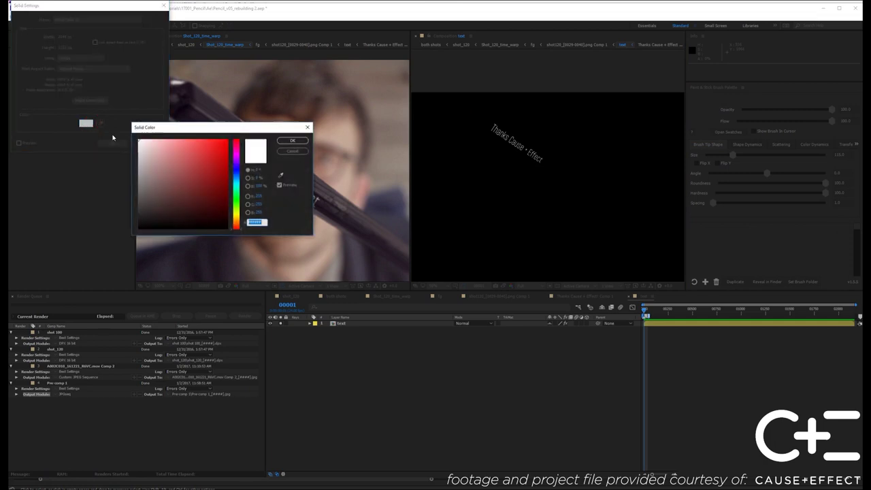
pyautogui.moveTo(156, 153); pyautogui.dragTo(274, 113)
pyautogui.click(291, 141)
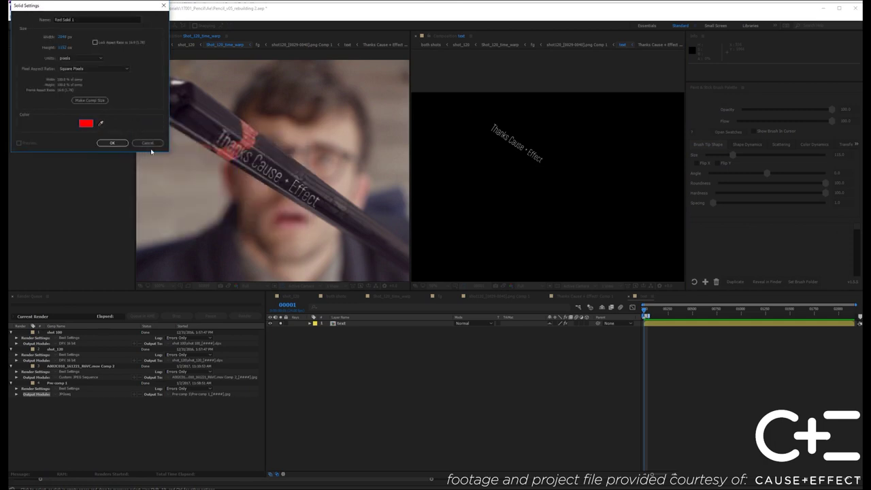
pyautogui.click(112, 144)
# - Paint a winding orange stroke across the lettering with Paint & Stick on the red solid, and delete that solid
pyautogui.click(81, 17)
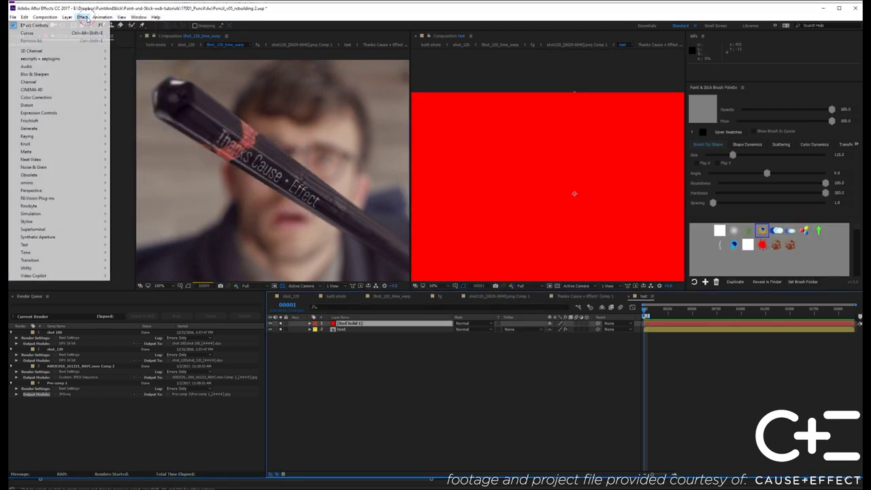
pyautogui.moveTo(66, 61)
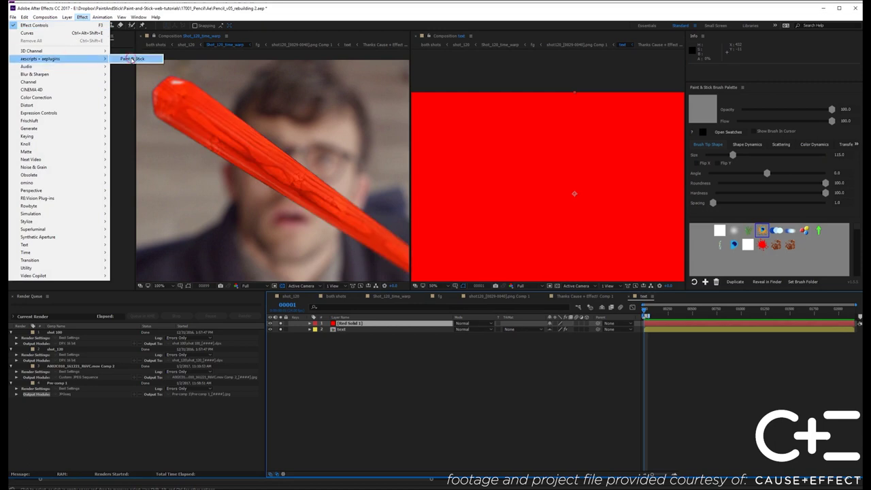
pyautogui.click(133, 59)
pyautogui.moveTo(512, 157)
pyautogui.mouseDown()
pyautogui.moveTo(538, 170)
pyautogui.moveTo(521, 174)
pyautogui.moveTo(531, 185)
pyautogui.moveTo(552, 148)
pyautogui.moveTo(544, 127)
pyautogui.moveTo(477, 179)
pyautogui.mouseUp()
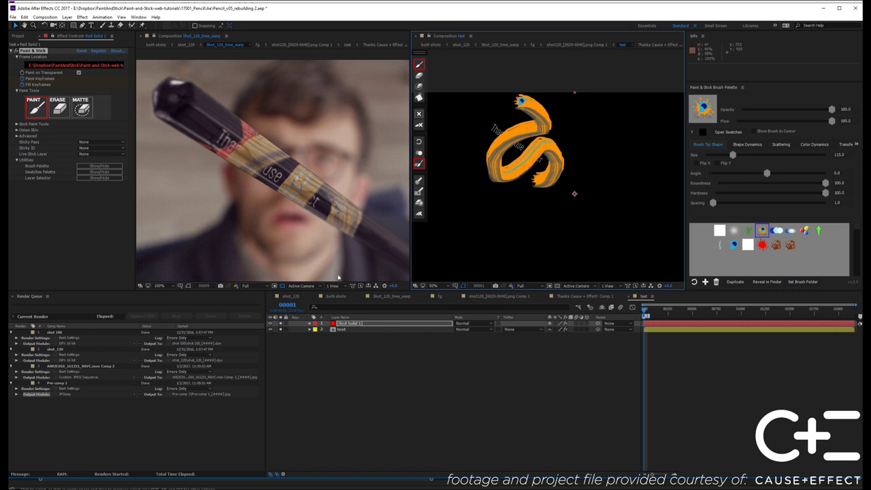
pyautogui.press('Delete')
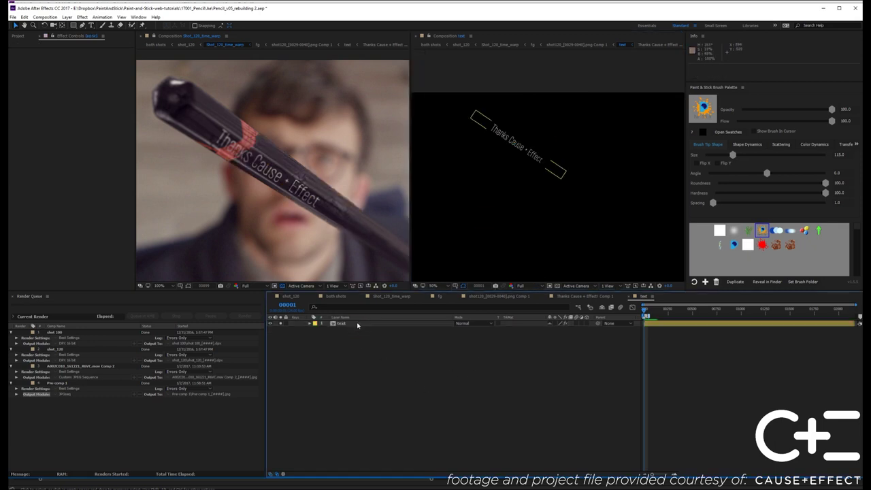
# - Open the nested lettering composition and replace its wording with "HELLO! LIVE STICKING IS FUN!"
pyautogui.doubleClick(357, 325)
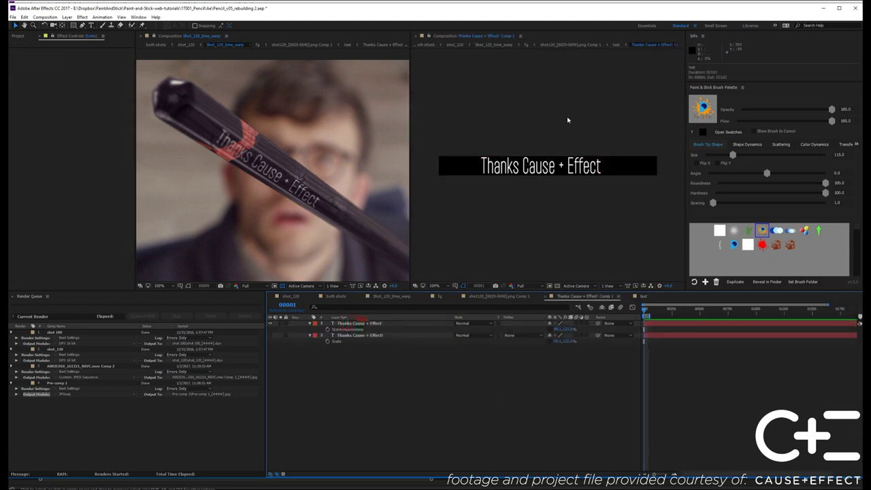
pyautogui.doubleClick(584, 170)
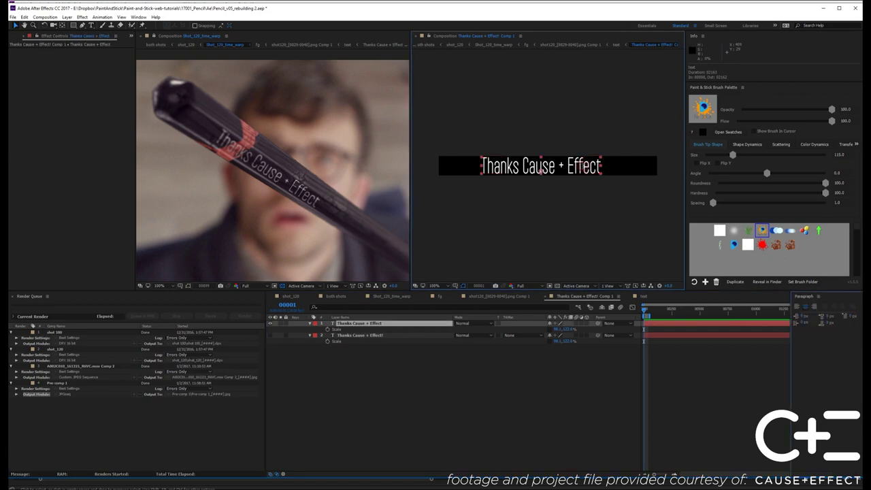
pyautogui.write('H')
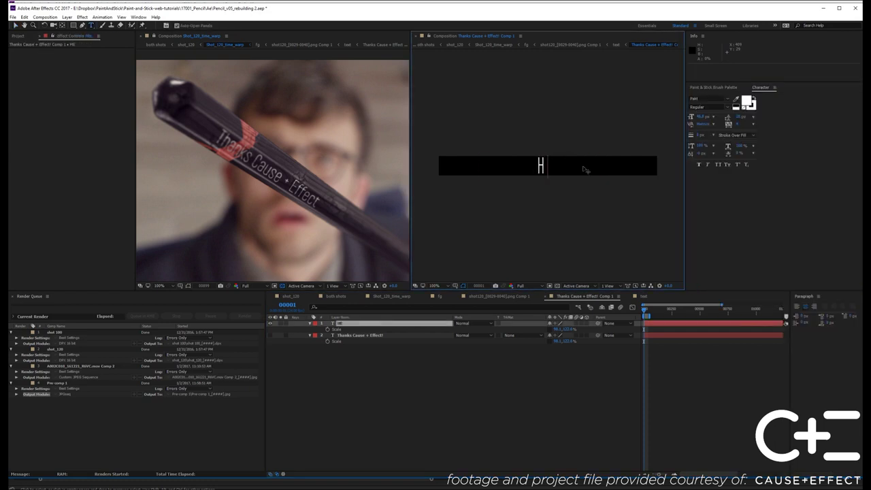
pyautogui.write('ELLO! LIVE STICKING IS FUN!')
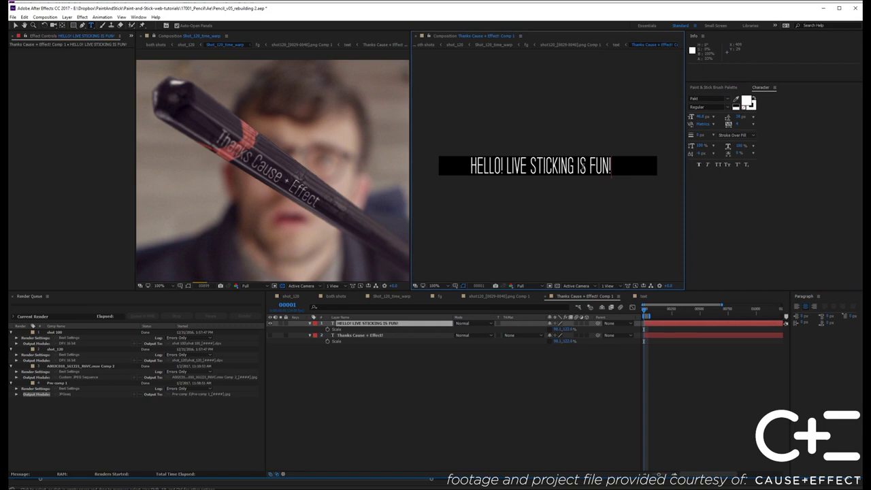
pyautogui.press('KP_Enter')
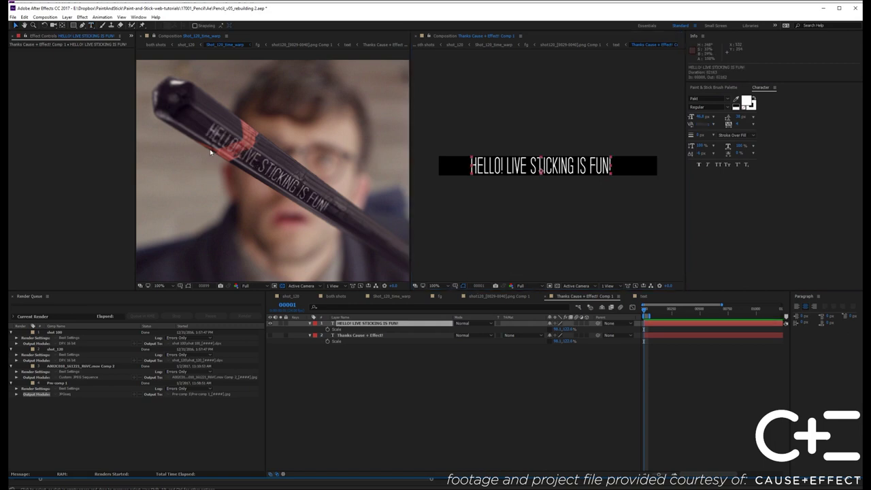
# - Nudge the "HELLO! LIVE STICKING IS FUN!" text layer sideways and back to its starting position
pyautogui.click(374, 327)
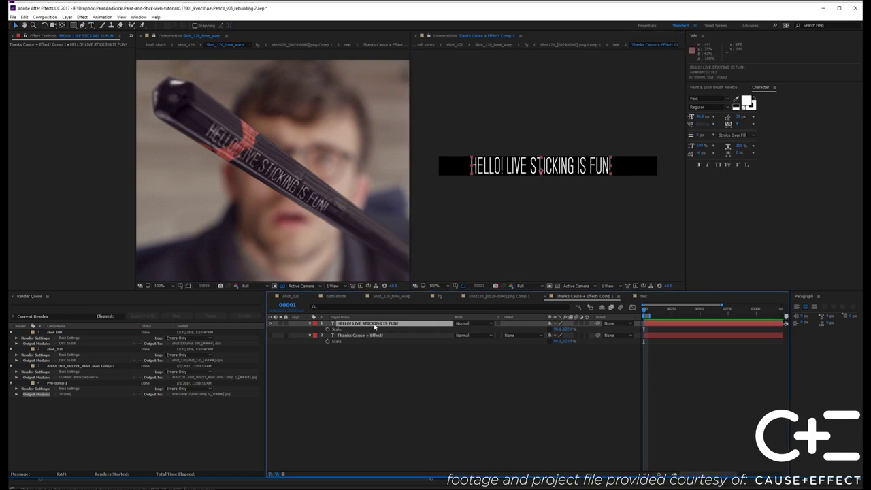
pyautogui.hotkey('shift', 'Right')
pyautogui.hotkey('shift', 'Right')
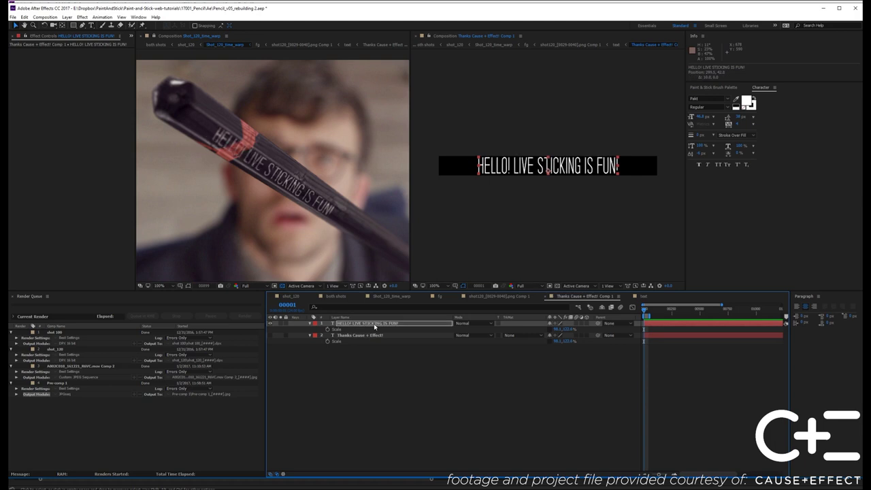
pyautogui.hotkey('shift', 'Left')
pyautogui.hotkey('shift', 'Left')
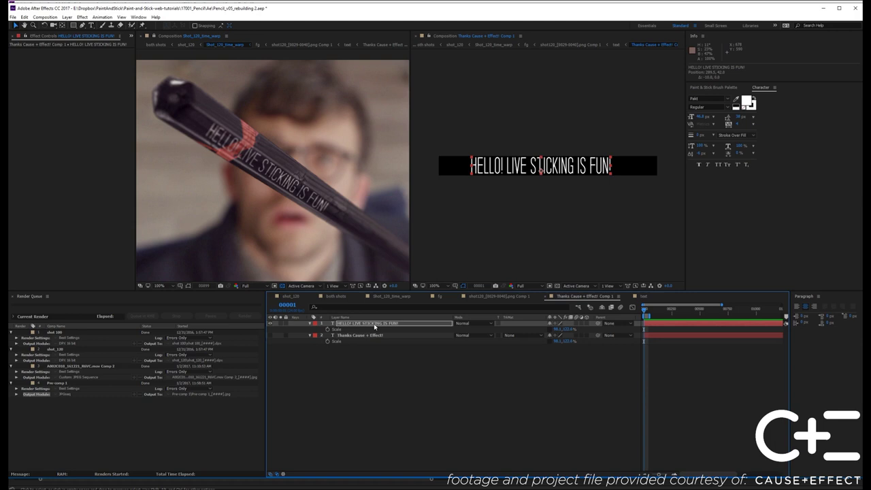
# - Add a Fill effect to the "HELLO! LIVE STICKING IS FUN!" layer and keyframe its colour from green to magenta over the first frames
pyautogui.click(526, 400)
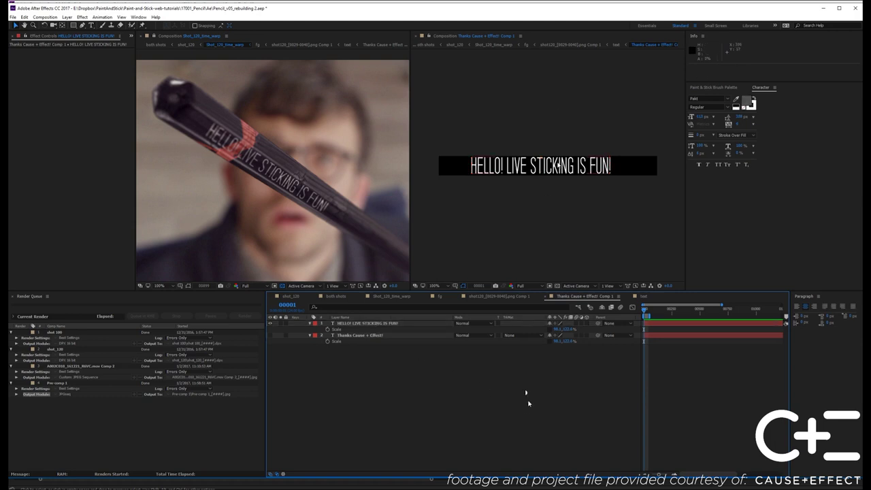
pyautogui.click(385, 323)
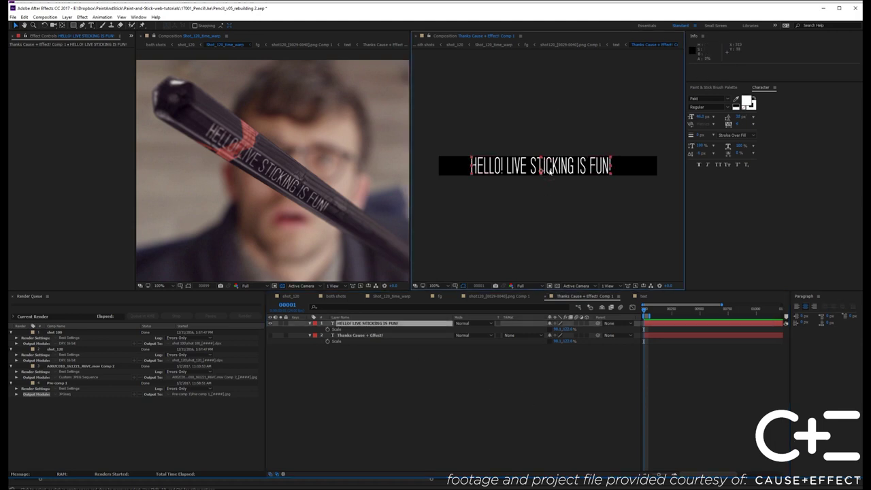
pyautogui.moveTo(648, 472); pyautogui.dragTo(669, 473)
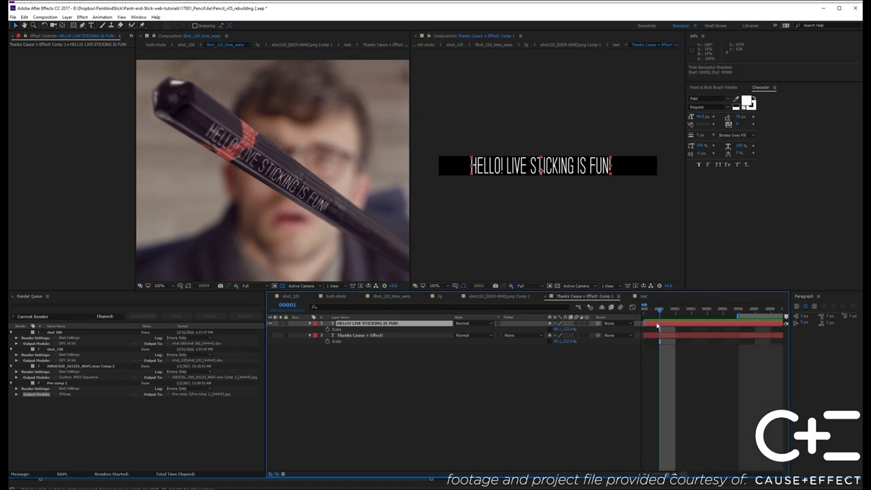
pyautogui.click(642, 310)
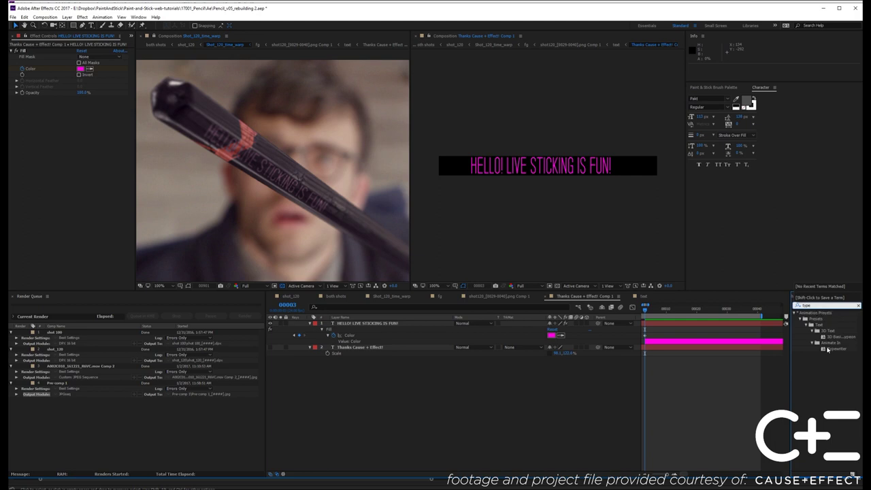
# - Apply the Typewriter preset to the "HELLO! LIVE STICKING IS FUN!" layer and keyframe its Range Selector Start to 100% at frame 5
pyautogui.moveTo(829, 350); pyautogui.dragTo(375, 324)
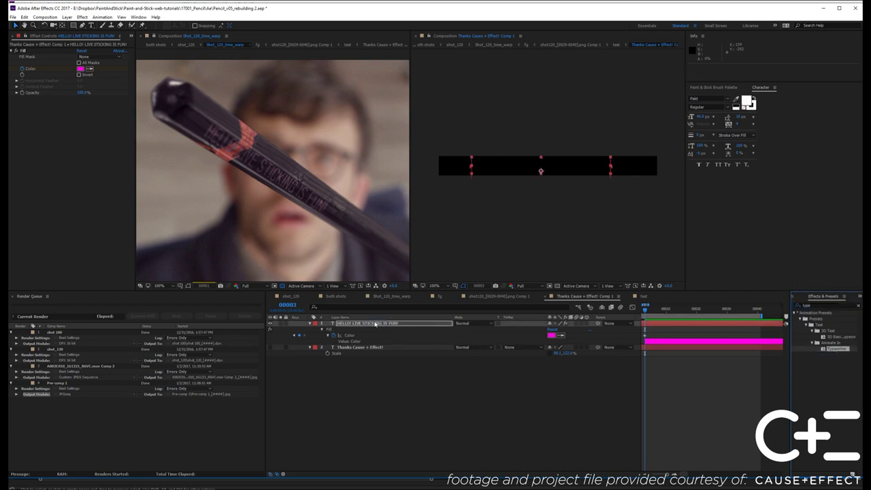
pyautogui.moveTo(645, 336); pyautogui.dragTo(632, 316)
pyautogui.press('pagedown')
pyautogui.press('pagedown')
pyautogui.press('pagedown')
pyautogui.press('pagedown')
pyautogui.press('pagedown')
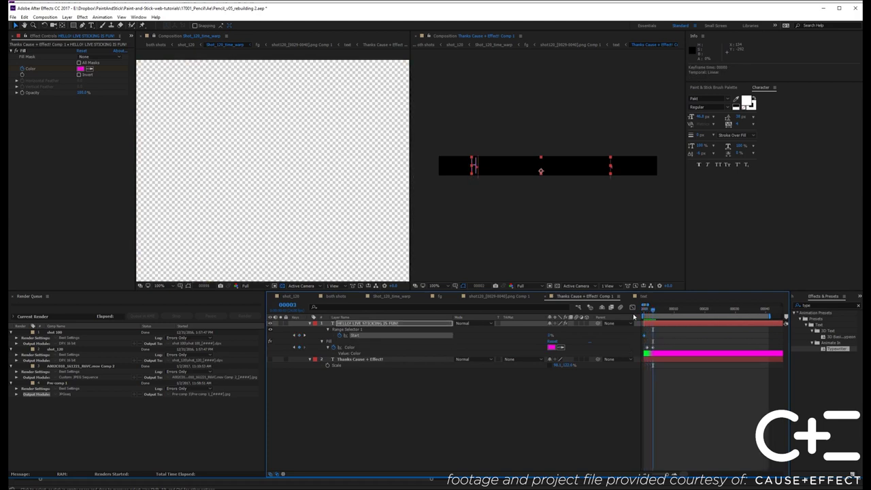
pyautogui.moveTo(562, 335); pyautogui.dragTo(648, 336)
pyautogui.click(609, 391)
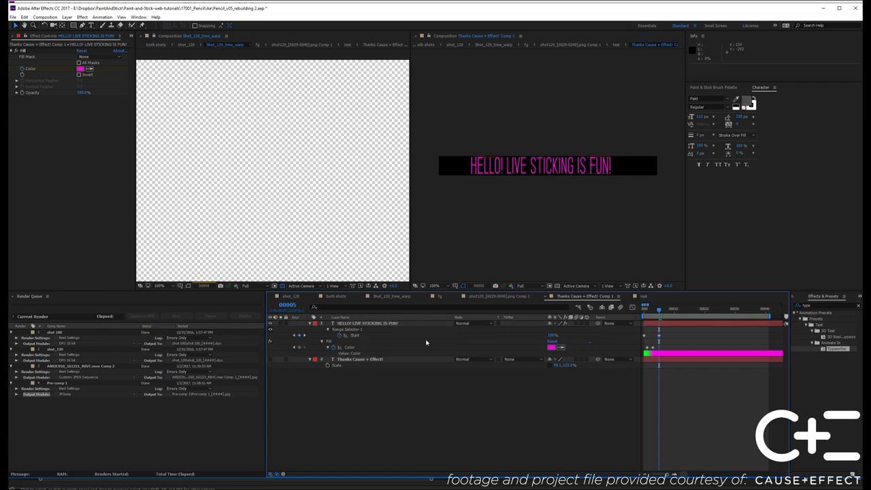
# - Return to the Shot_120_time_warp composition and go to frame 899 to check the animated lettering on the pencil
pyautogui.click(234, 181)
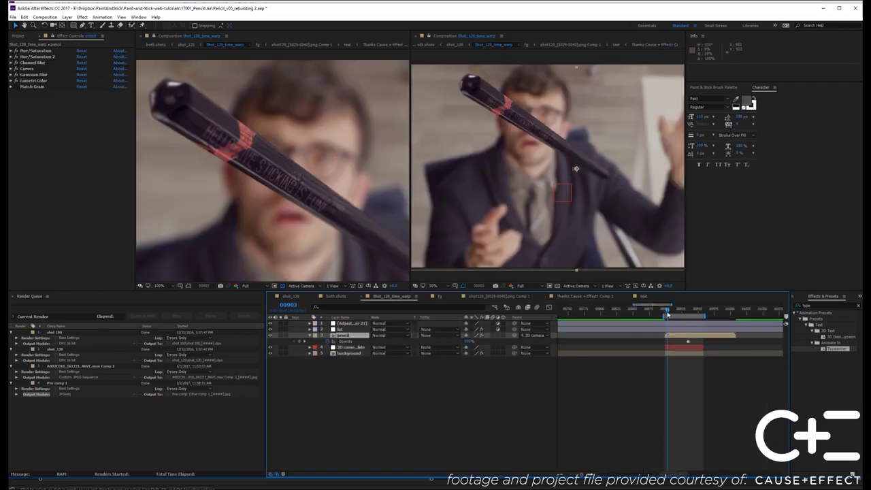
pyautogui.moveTo(666, 312); pyautogui.dragTo(665, 313)
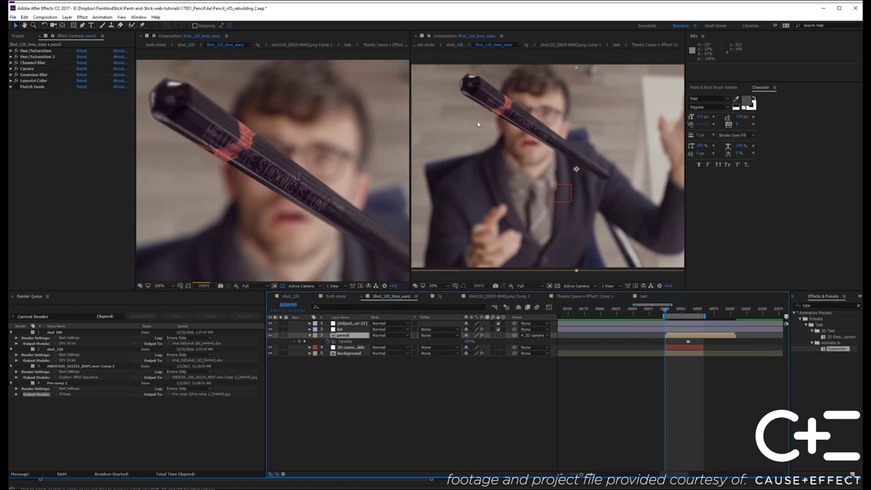